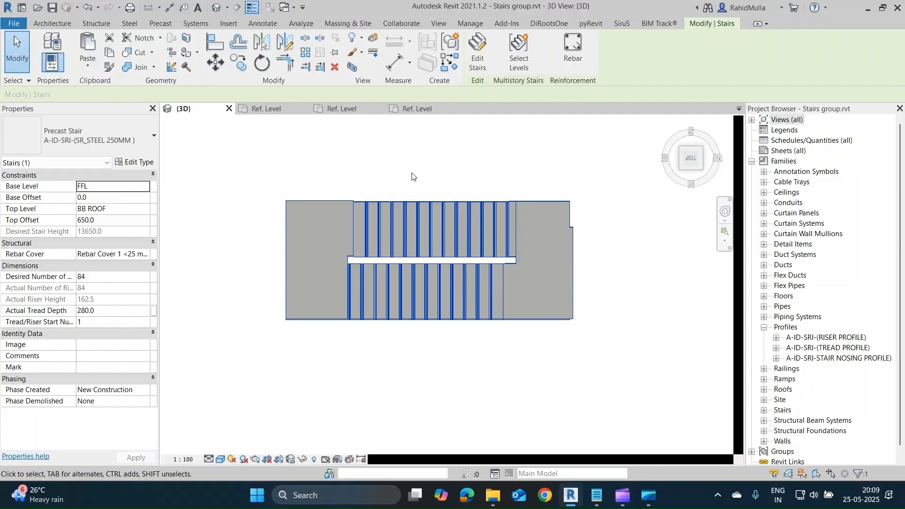
Review the calculation rules in the type properties of the selected A-ID-SRI-(SR_STEEL 250MM ) precast stair.
{"action": "left_click", "coordinate": [131, 162]}
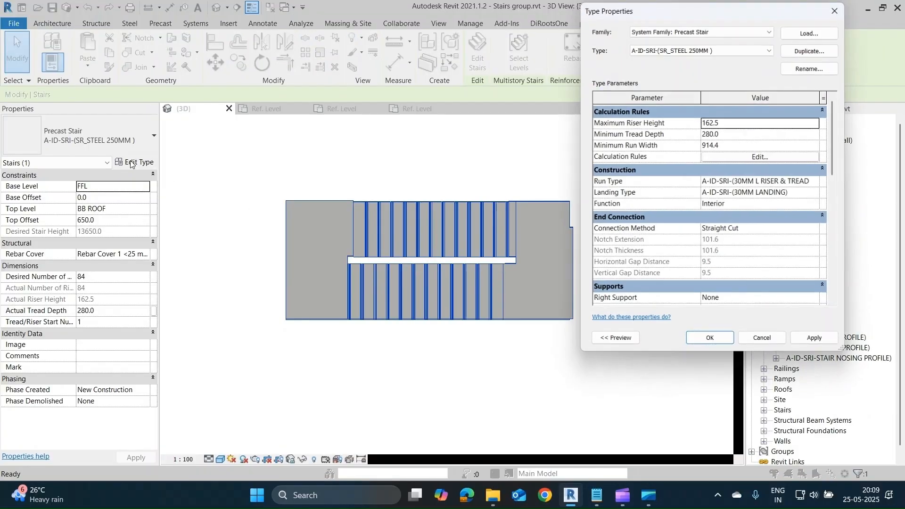
{"action": "left_click_drag", "start_coordinate": [675, 18], "coordinate": [577, 47]}
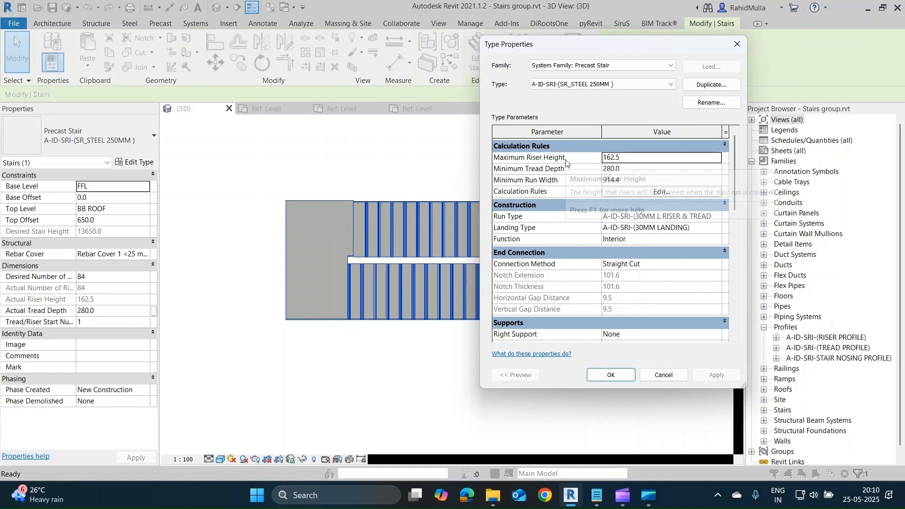
{"action": "mouse_move", "coordinate": [572, 168]}
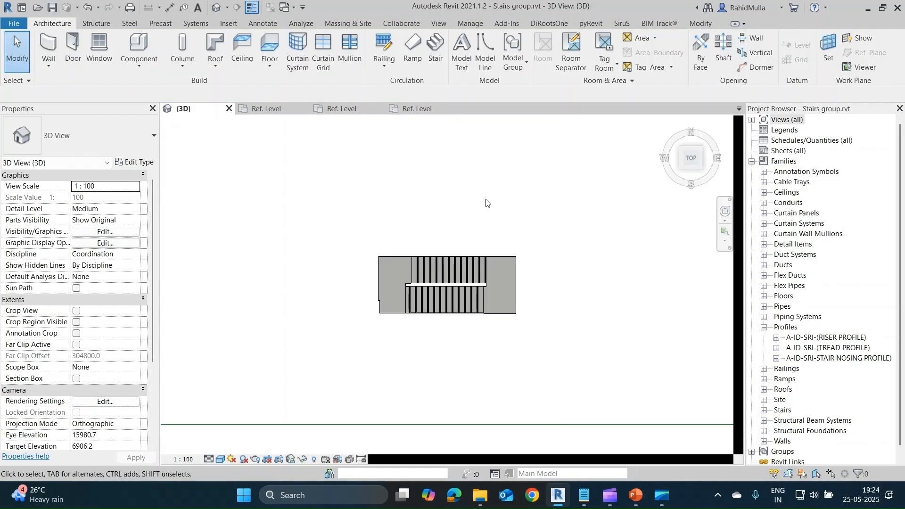
Start a new stair from level FFL using the Cast-In-Place Stair type.
{"action": "middle_click_drag", "start_coordinate": [484, 245], "coordinate": [528, 146], "text": "shift"}
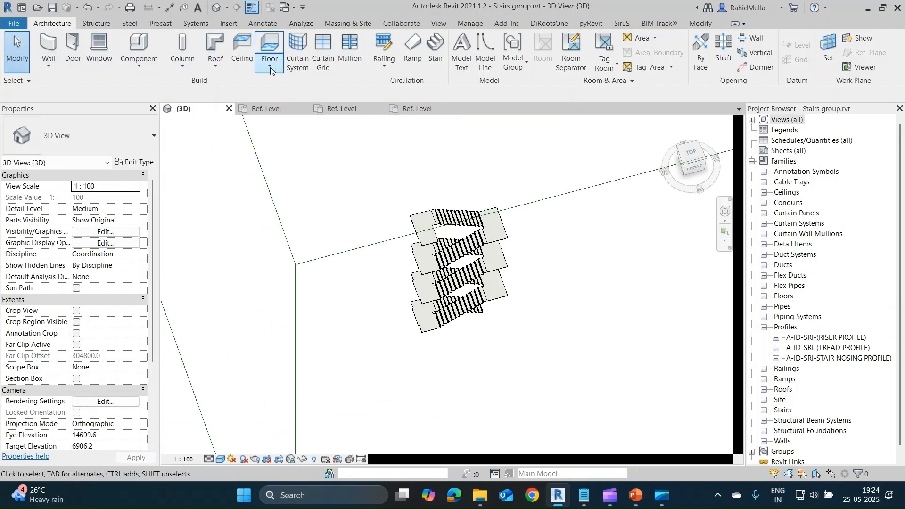
{"action": "left_click", "coordinate": [436, 53]}
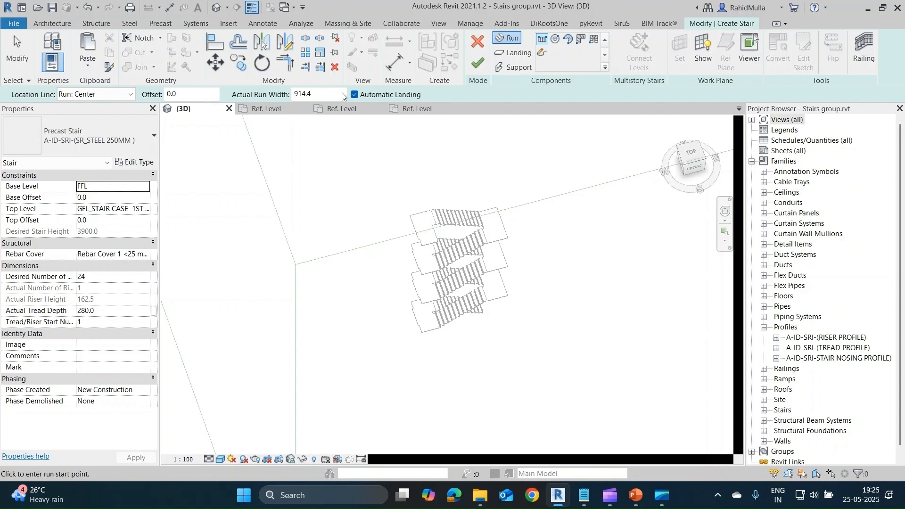
{"action": "left_click", "coordinate": [81, 145]}
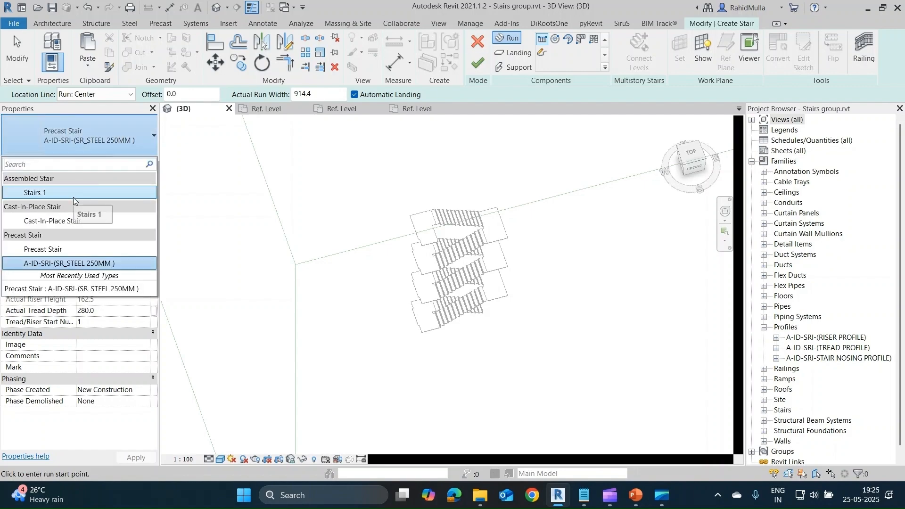
{"action": "left_click", "coordinate": [73, 222]}
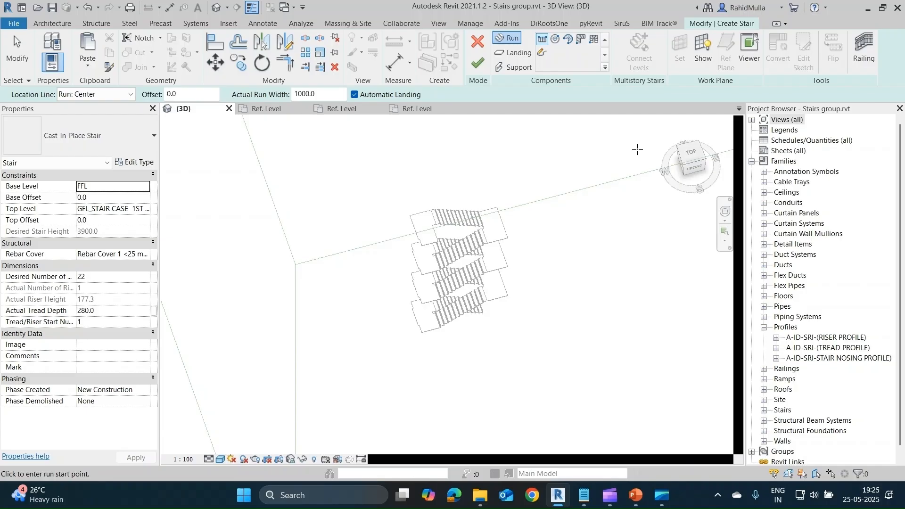
In the top view, draw a horizontal first run of 11 risers, 2800 mm long, in an empty area.
{"action": "left_click", "coordinate": [688, 154]}
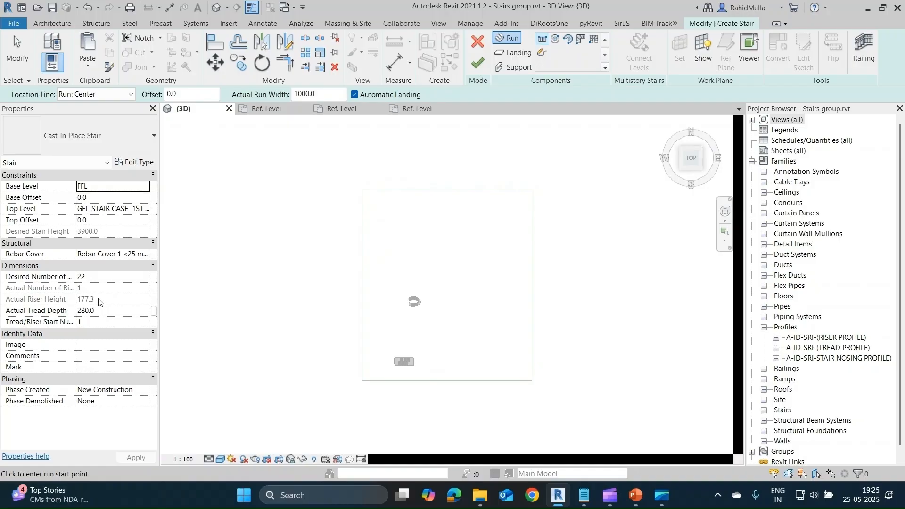
{"action": "scroll", "coordinate": [446, 270], "scroll_direction": "up", "scroll_amount": 2}
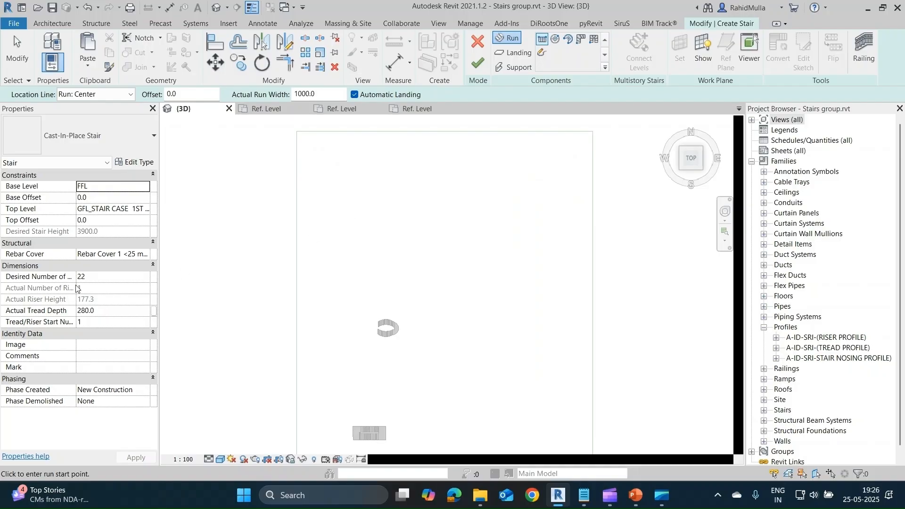
{"action": "left_click", "coordinate": [426, 180]}
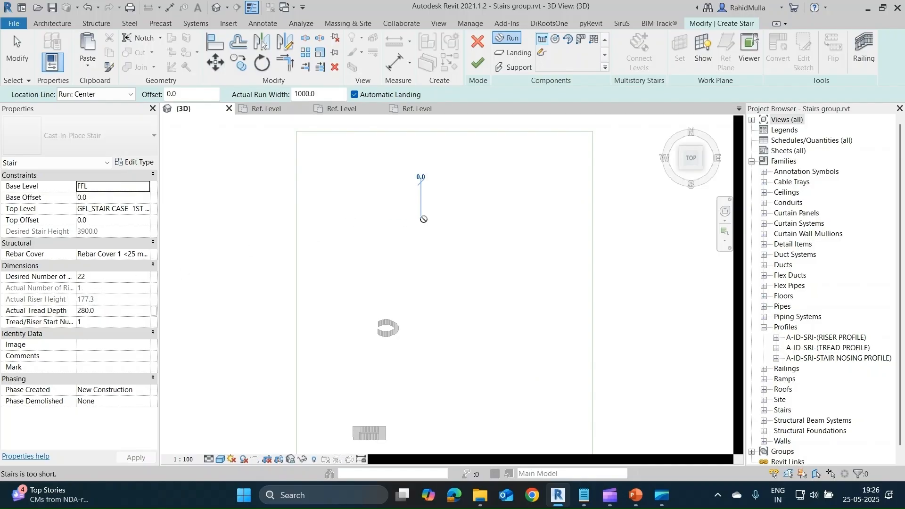
{"action": "scroll", "coordinate": [435, 220], "scroll_direction": "up", "scroll_amount": 4}
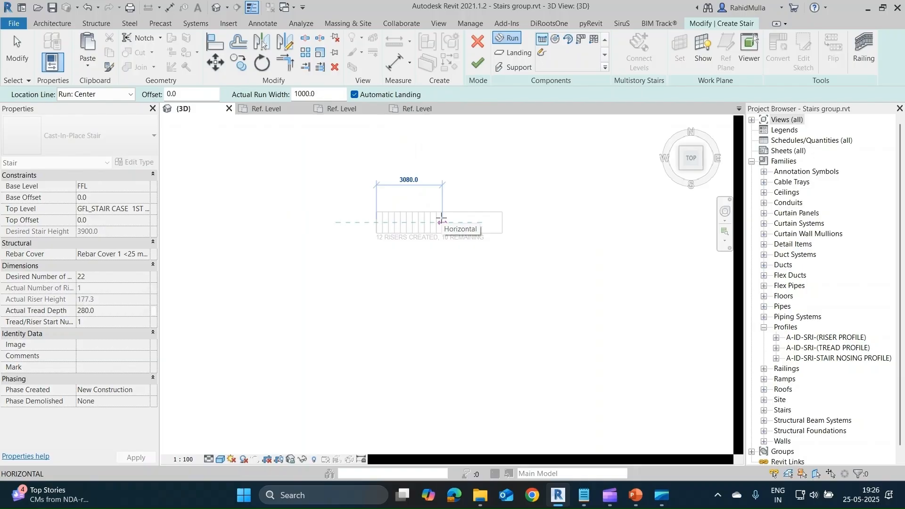
{"action": "scroll", "coordinate": [441, 218], "scroll_direction": "up", "scroll_amount": 4}
{"action": "scroll", "coordinate": [441, 218], "scroll_direction": "up", "scroll_amount": 2}
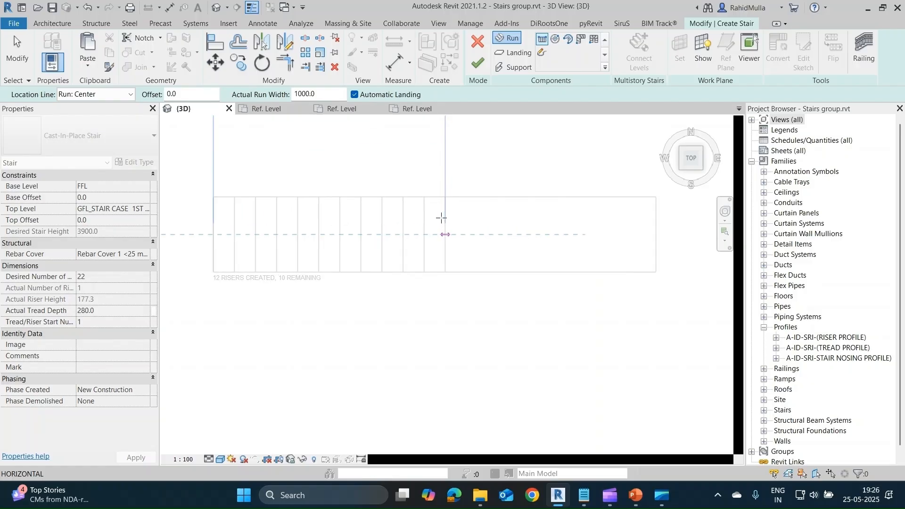
{"action": "left_click", "coordinate": [424, 233]}
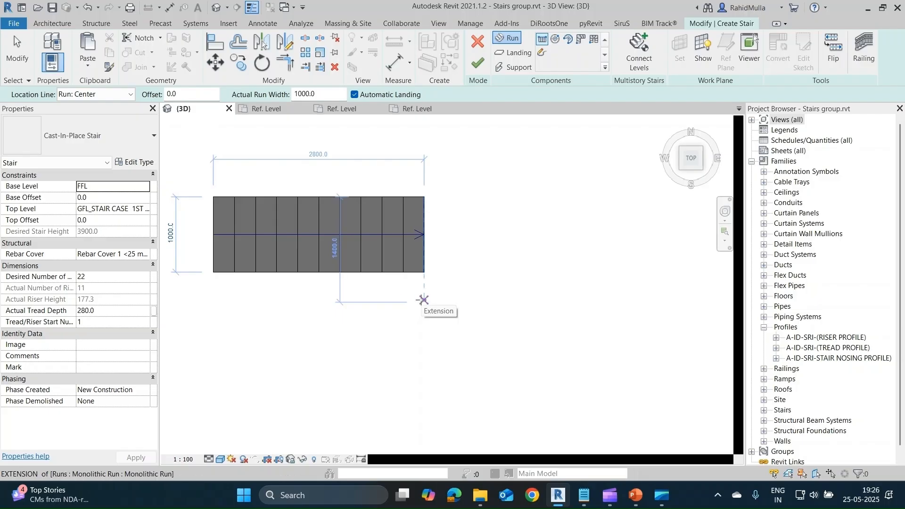
Draw a parallel return run with the remaining 11 risers from below the first run's end, using location line Run: Right and automatic landing.
{"action": "left_click", "coordinate": [423, 300]}
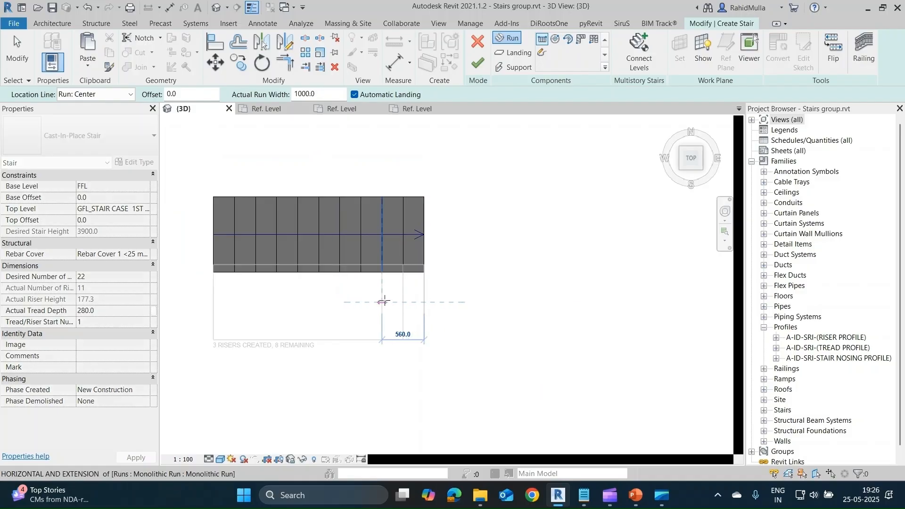
{"action": "left_click", "coordinate": [384, 302]}
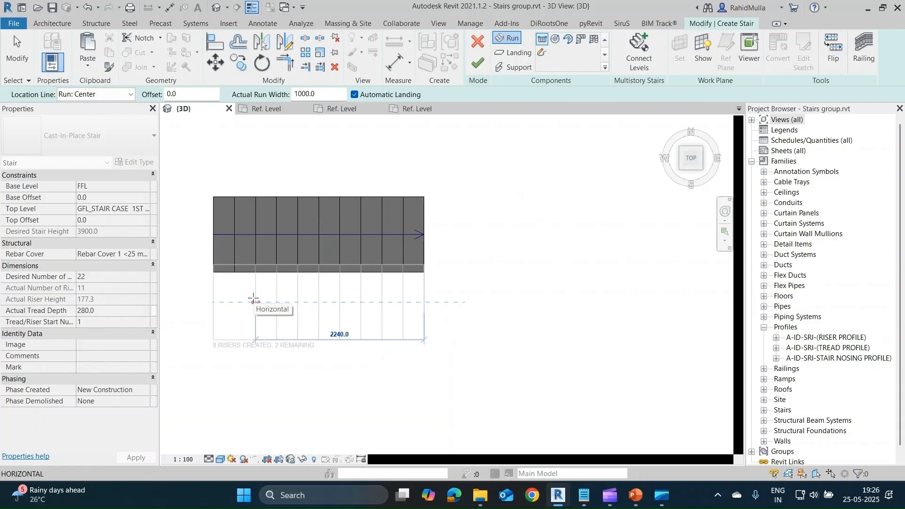
{"action": "left_click", "coordinate": [130, 94]}
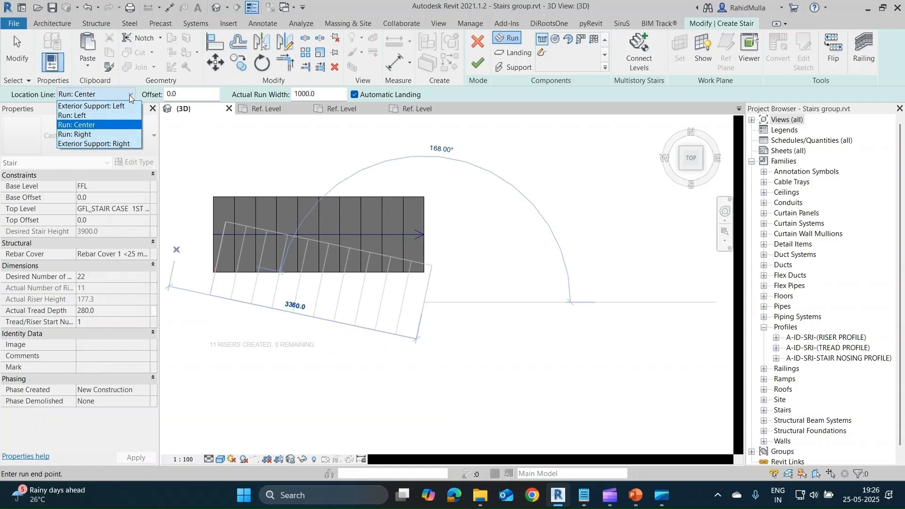
{"action": "left_click", "coordinate": [118, 116]}
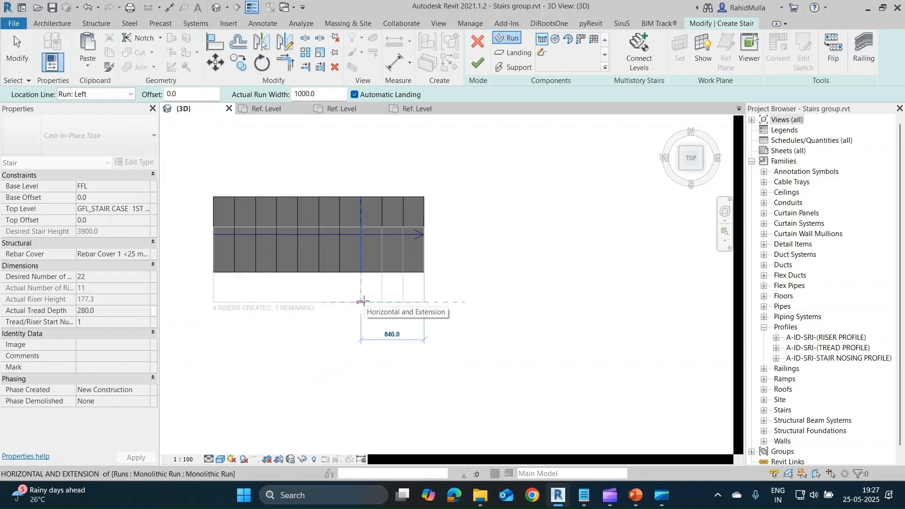
{"action": "left_click", "coordinate": [131, 94]}
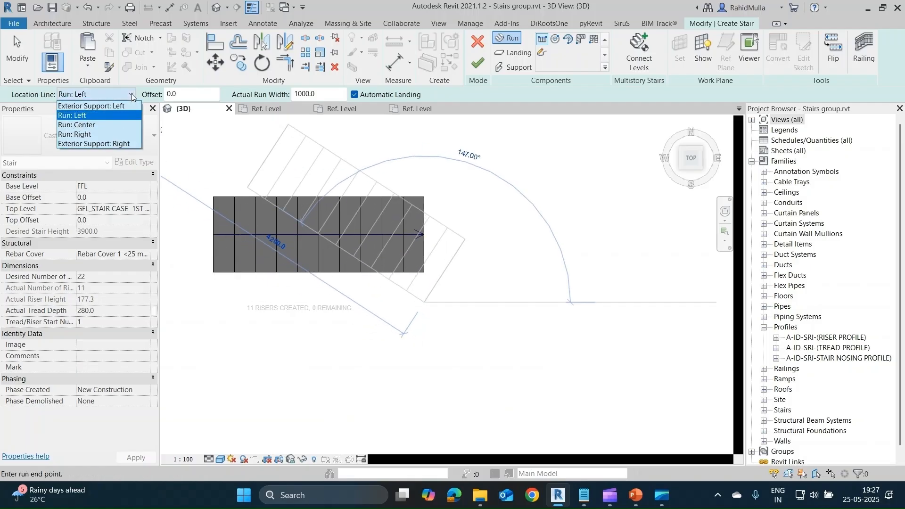
{"action": "left_click", "coordinate": [114, 133]}
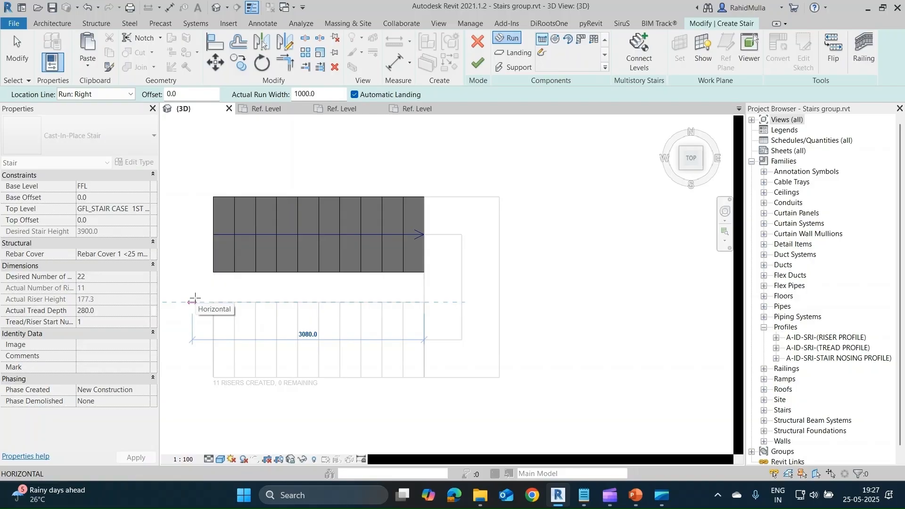
{"action": "left_click", "coordinate": [193, 301]}
{"action": "key", "text": "Escape"}
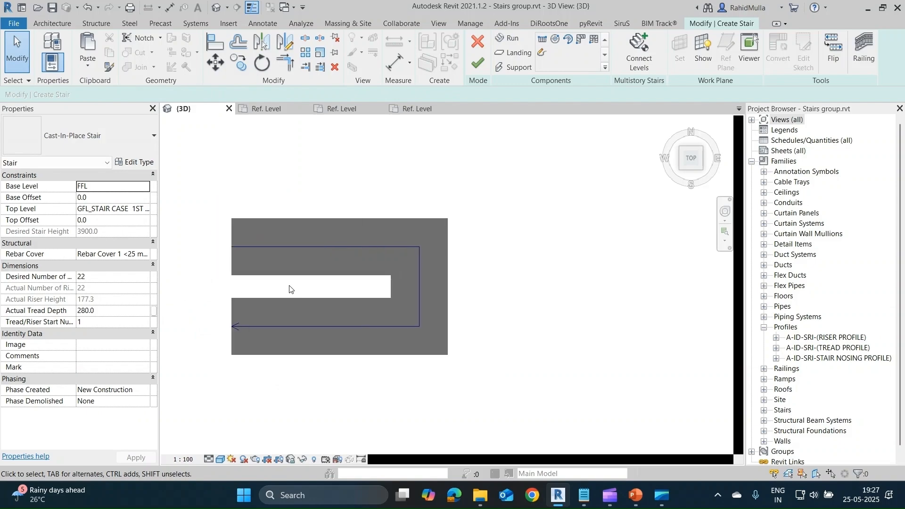
Examine the two runs and the landing of the new stair in 3D from the side and underneath.
{"action": "scroll", "coordinate": [289, 289], "scroll_direction": "down", "scroll_amount": 2}
{"action": "middle_click_drag", "start_coordinate": [375, 357], "coordinate": [389, 258], "text": "shift"}
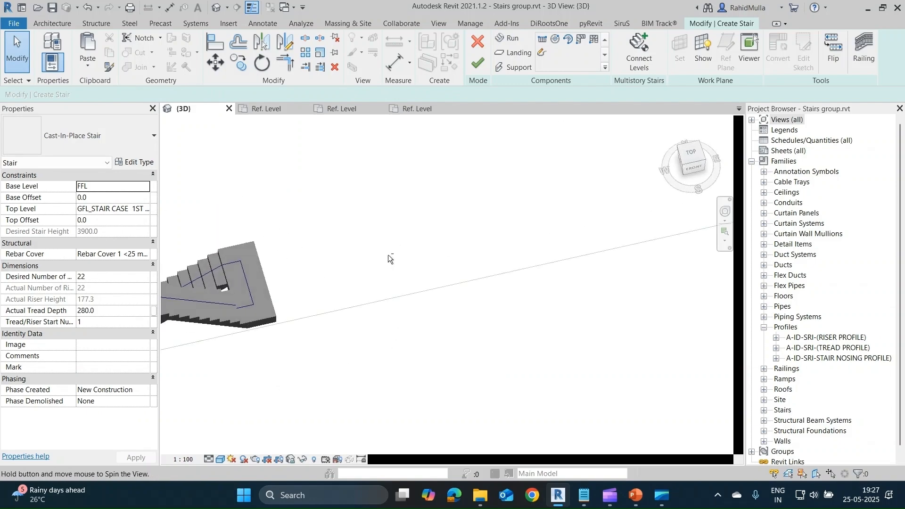
{"action": "middle_click_drag", "start_coordinate": [302, 289], "coordinate": [465, 293]}
{"action": "scroll", "coordinate": [434, 321], "scroll_direction": "up", "scroll_amount": 4}
{"action": "middle_click_drag", "start_coordinate": [433, 327], "coordinate": [607, 228], "text": "shift"}
{"action": "scroll", "coordinate": [452, 311], "scroll_direction": "up", "scroll_amount": 1}
{"action": "left_click", "coordinate": [444, 327]}
{"action": "scroll", "coordinate": [440, 332], "scroll_direction": "down", "scroll_amount": 3}
{"action": "middle_click_drag", "start_coordinate": [430, 360], "coordinate": [431, 251], "text": "shift"}
{"action": "scroll", "coordinate": [466, 309], "scroll_direction": "up", "scroll_amount": 2}
{"action": "scroll", "coordinate": [466, 309], "scroll_direction": "down", "scroll_amount": 3}
{"action": "left_click", "coordinate": [462, 333]}
{"action": "middle_click_drag", "start_coordinate": [519, 317], "coordinate": [459, 346], "text": "shift"}
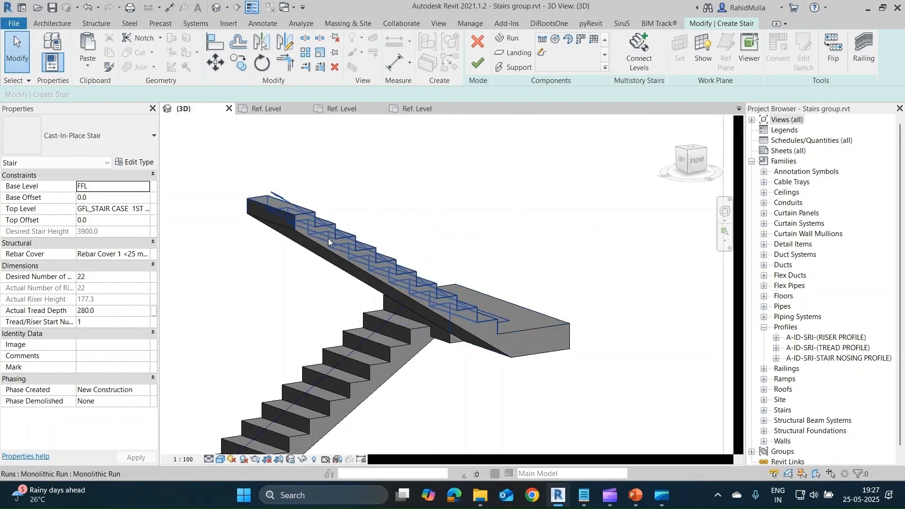
In the Cast-In-Place Stair's Monolithic Run type, set the underside surface to Stepped and apply it.
{"action": "left_click", "coordinate": [455, 301]}
{"action": "key", "text": "Escape"}
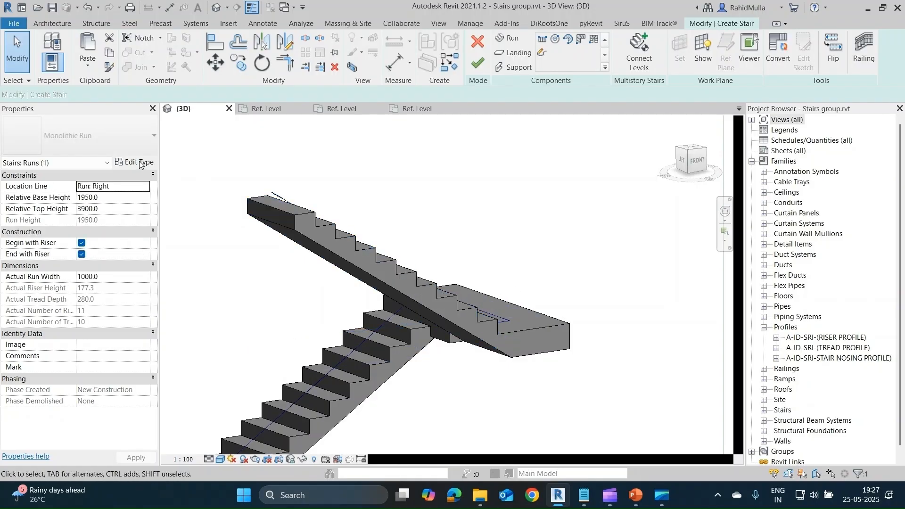
{"action": "left_click", "coordinate": [136, 161]}
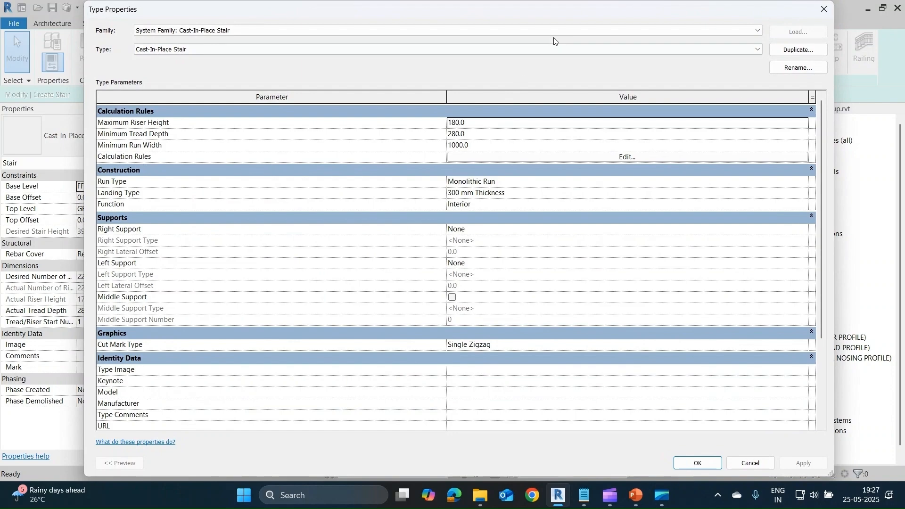
{"action": "left_click_drag", "start_coordinate": [833, 135], "coordinate": [353, 136]}
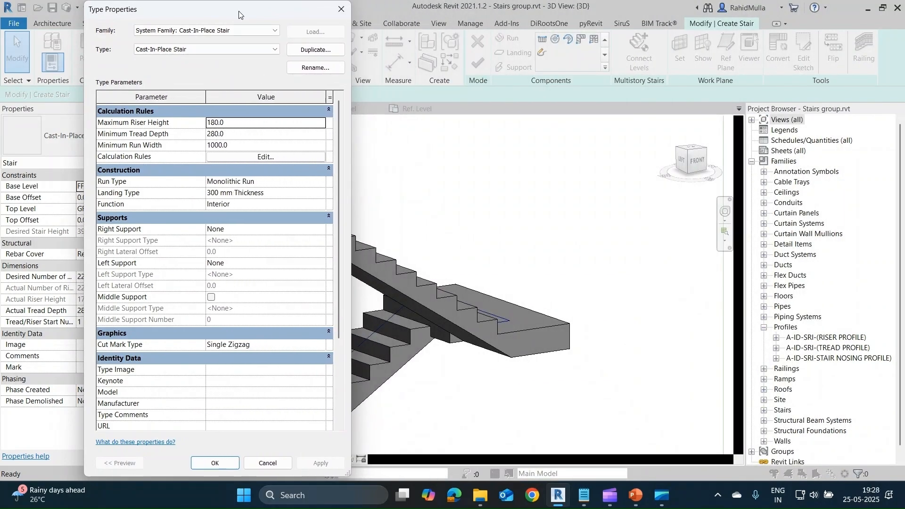
{"action": "left_click_drag", "start_coordinate": [238, 14], "coordinate": [740, 12]}
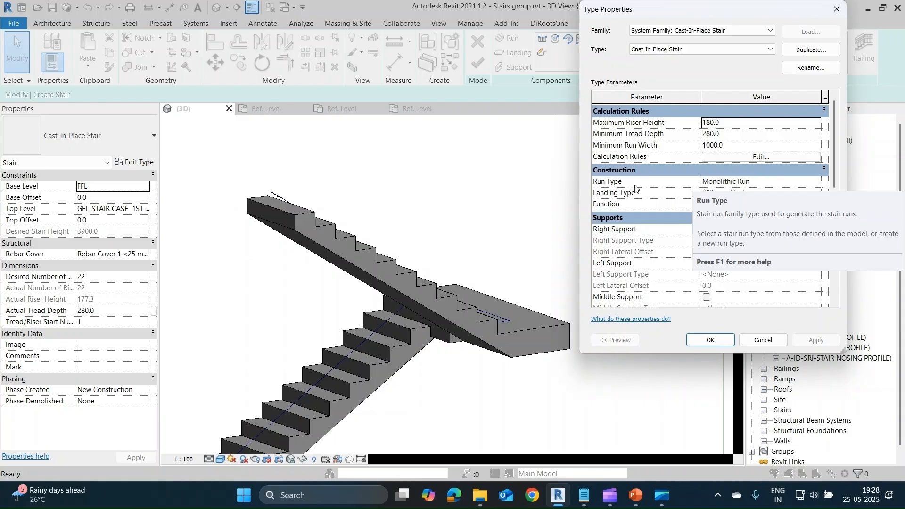
{"action": "left_click", "coordinate": [813, 182]}
{"action": "left_click", "coordinate": [814, 182]}
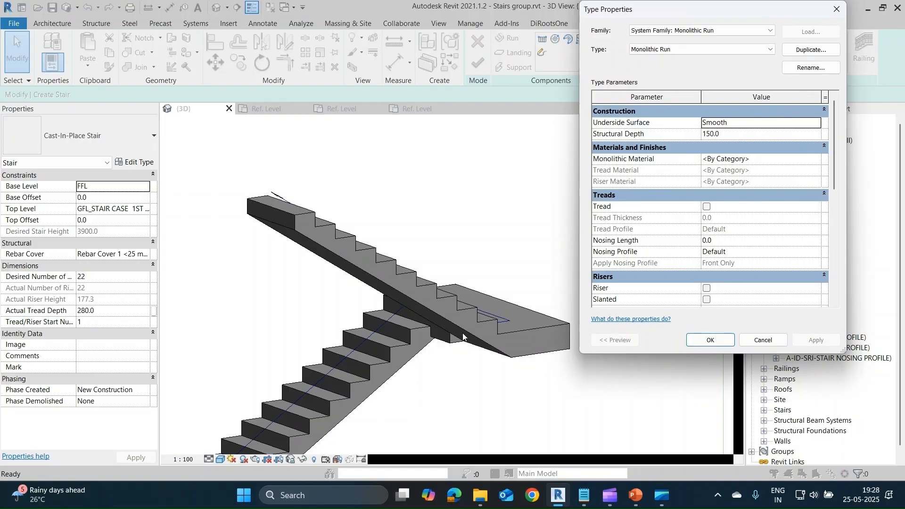
{"action": "left_click", "coordinate": [818, 124]}
{"action": "left_click", "coordinate": [742, 134]}
{"action": "left_click", "coordinate": [816, 339]}
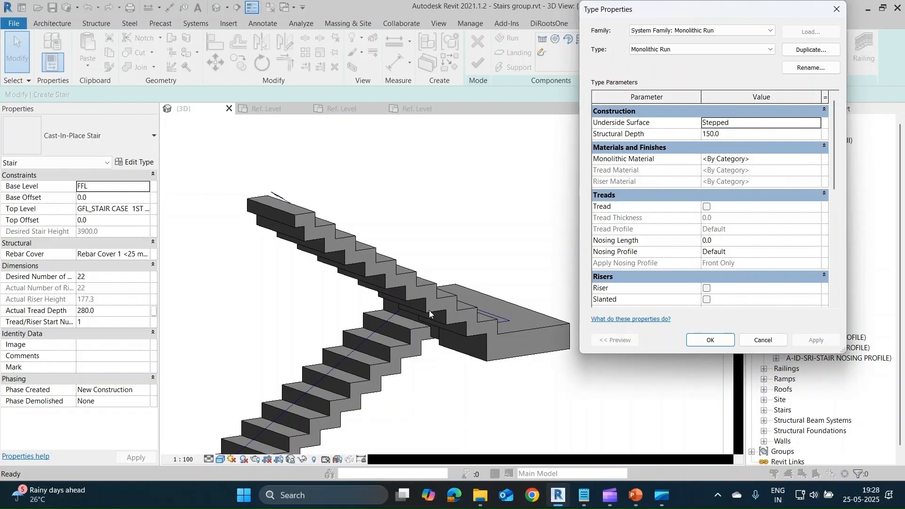
Set the structural depth of the Monolithic Run type to 30 mm and apply it.
{"action": "left_click", "coordinate": [735, 133]}
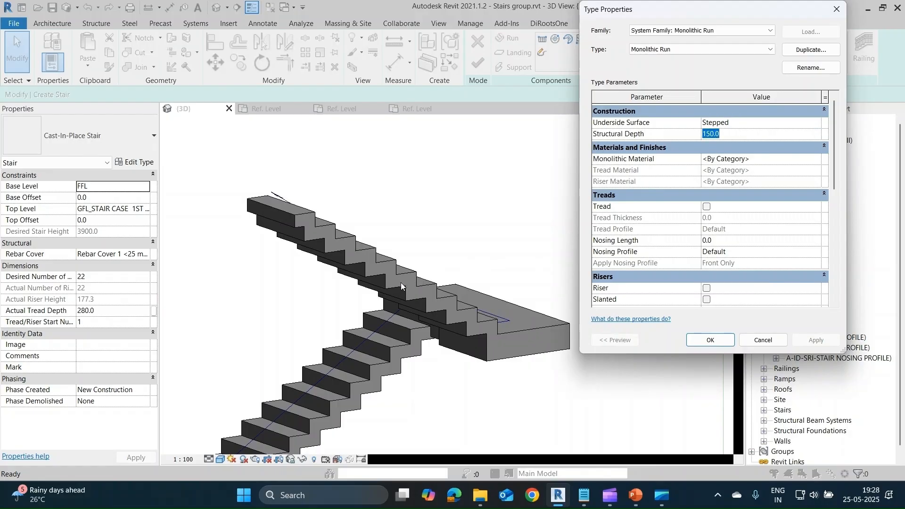
{"action": "type", "text": "30"}
{"action": "left_click", "coordinate": [806, 341]}
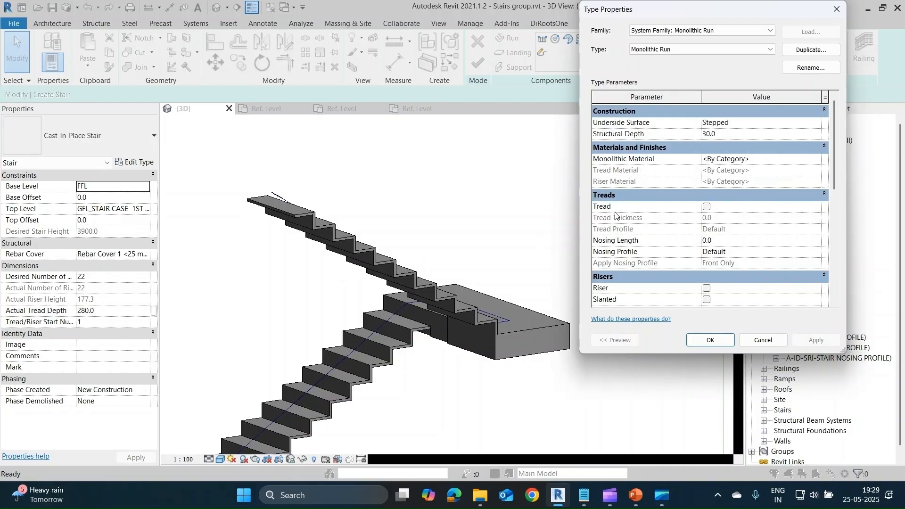
Enable treads on the Monolithic Run type with a tread thickness of 100 mm and apply the change.
{"action": "scroll", "coordinate": [701, 209], "scroll_direction": "down", "scroll_amount": 1}
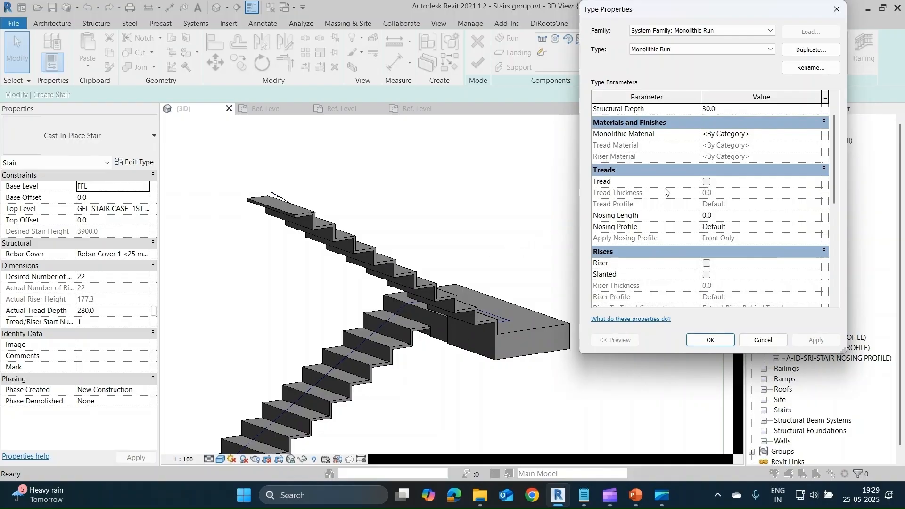
{"action": "left_click", "coordinate": [706, 182]}
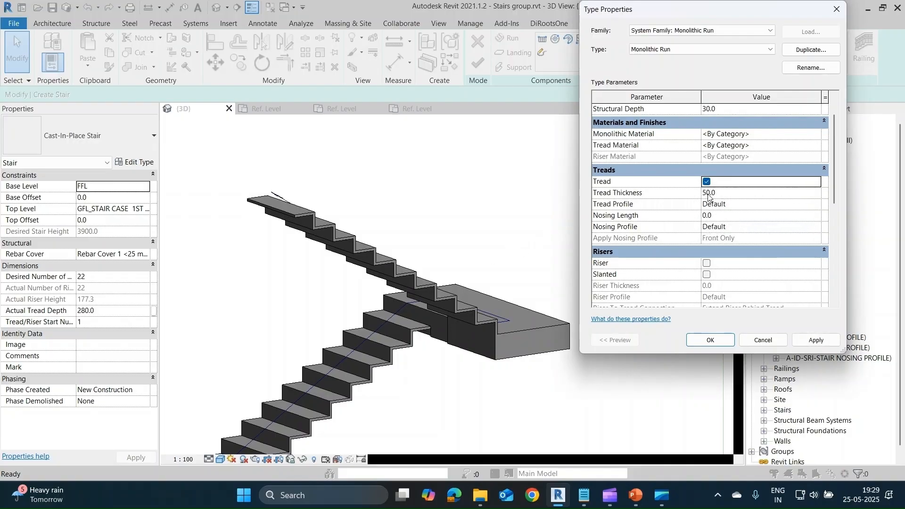
{"action": "left_click", "coordinate": [720, 194]}
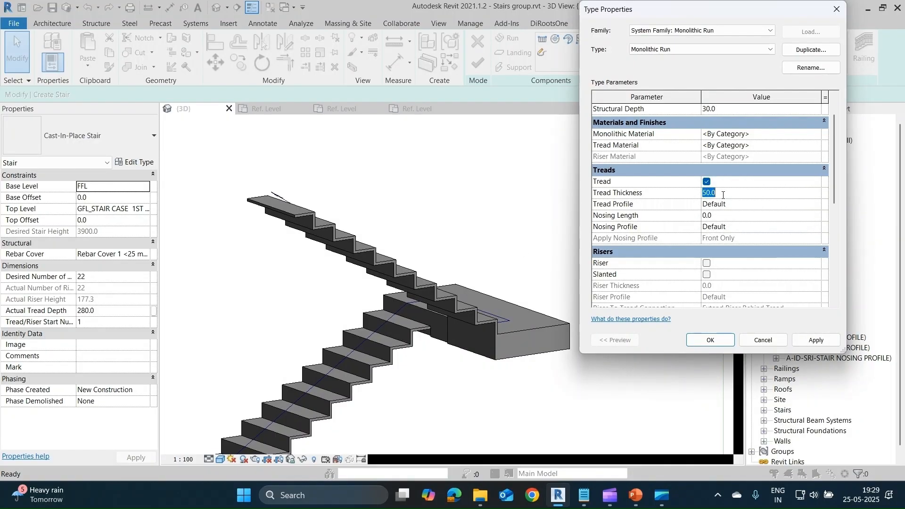
{"action": "left_click_drag", "start_coordinate": [723, 195], "coordinate": [703, 195]}
{"action": "type", "text": "100"}
{"action": "left_click", "coordinate": [820, 339]}
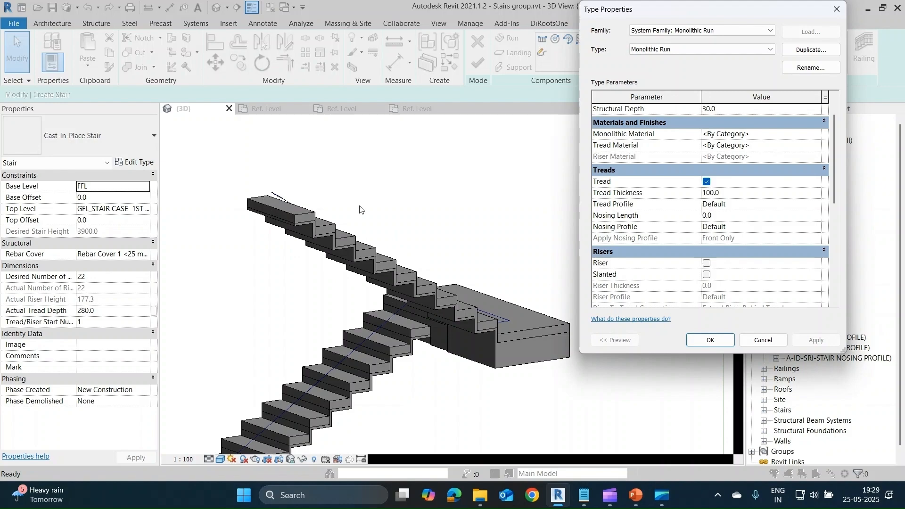
Turn on the Slanted option for the risers in the Monolithic Run type.
{"action": "left_click", "coordinate": [727, 193]}
{"action": "scroll", "coordinate": [629, 223], "scroll_direction": "down", "scroll_amount": 3}
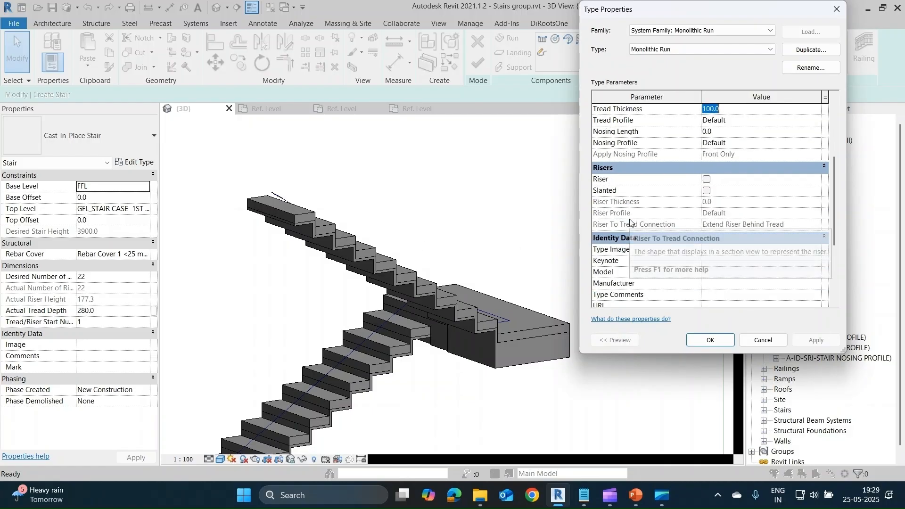
{"action": "scroll", "coordinate": [626, 197], "scroll_direction": "up", "scroll_amount": 1}
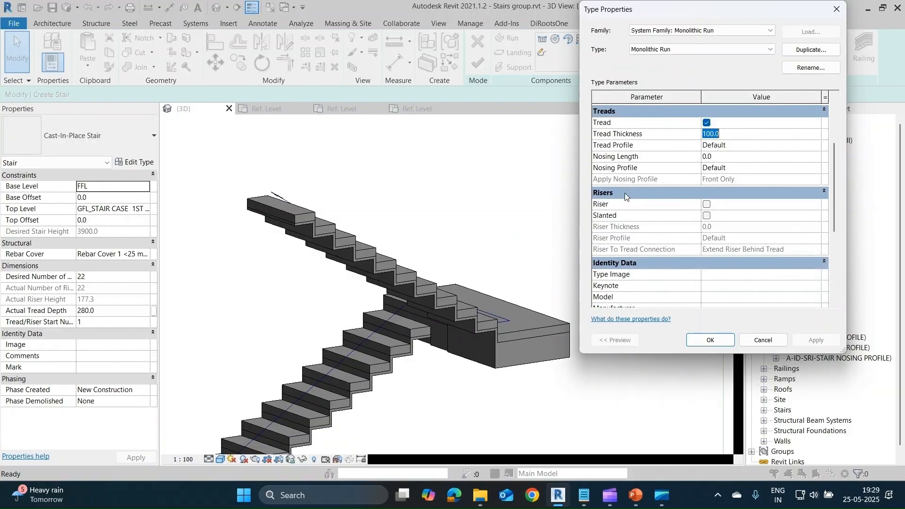
{"action": "scroll", "coordinate": [625, 197], "scroll_direction": "up", "scroll_amount": 3}
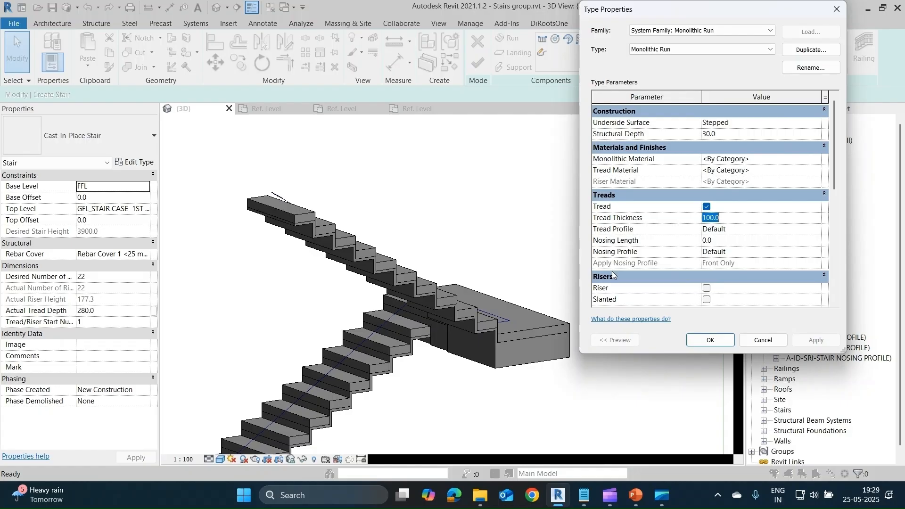
{"action": "scroll", "coordinate": [629, 232], "scroll_direction": "down", "scroll_amount": 5}
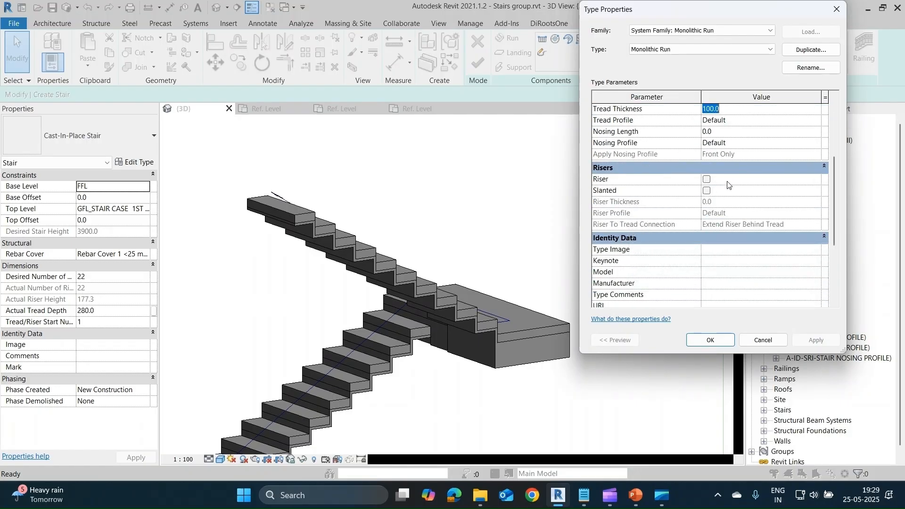
{"action": "left_click", "coordinate": [706, 191]}
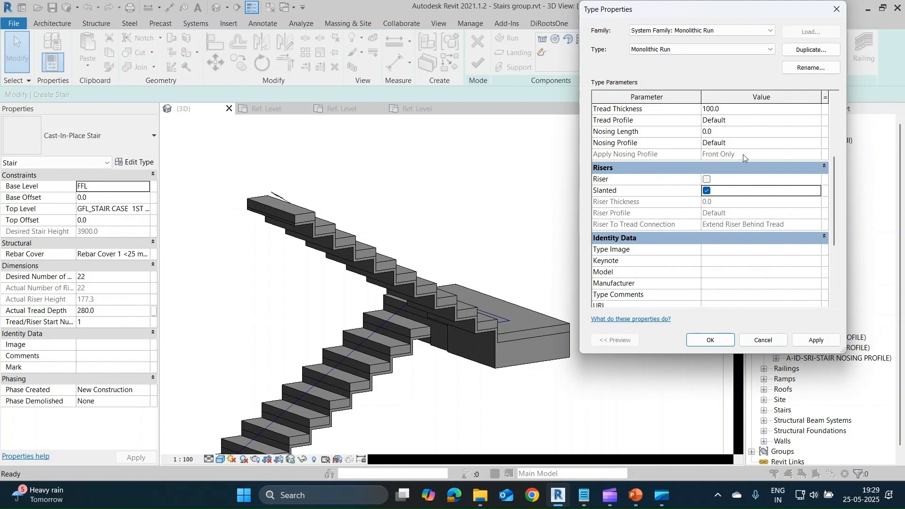
Set the tread thickness of the Monolithic Run type to 30 mm and apply it.
{"action": "left_click", "coordinate": [731, 110]}
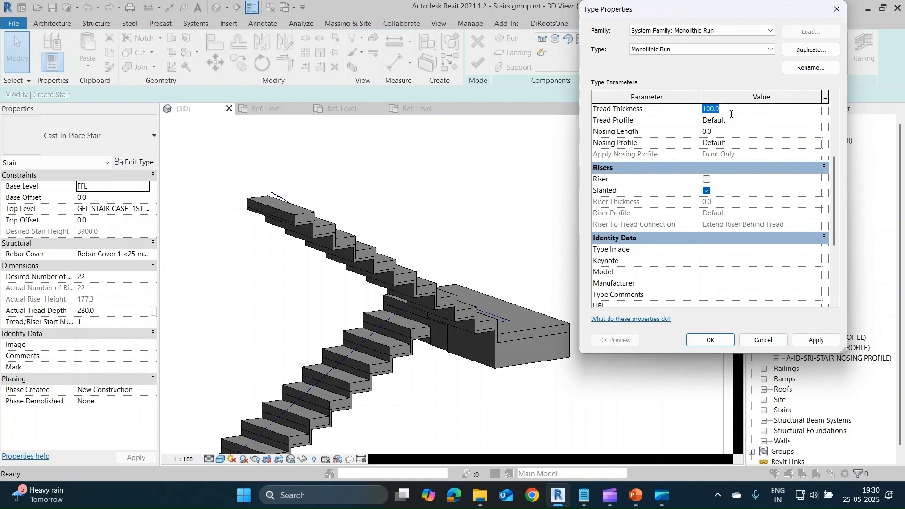
{"action": "type", "text": "30"}
{"action": "left_click", "coordinate": [815, 340]}
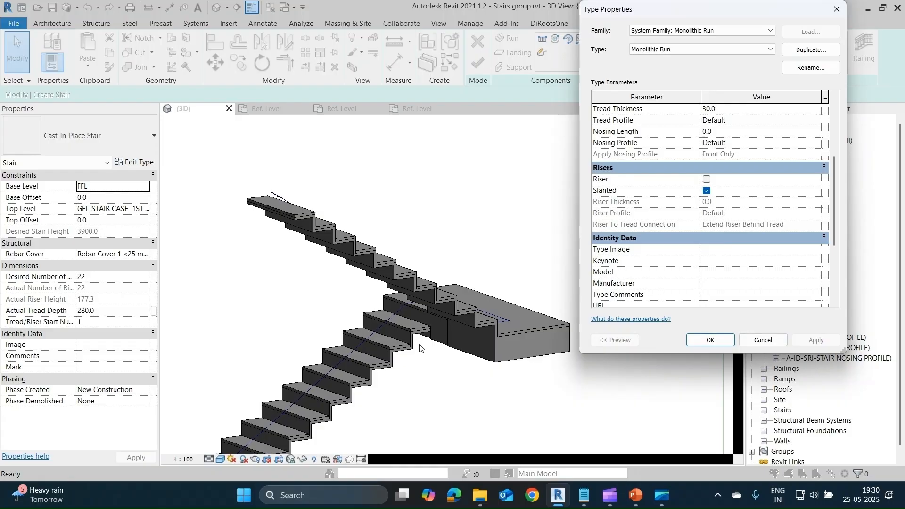
Enable risers on the Monolithic Run type and apply the change.
{"action": "left_click", "coordinate": [706, 179]}
{"action": "left_click", "coordinate": [815, 340]}
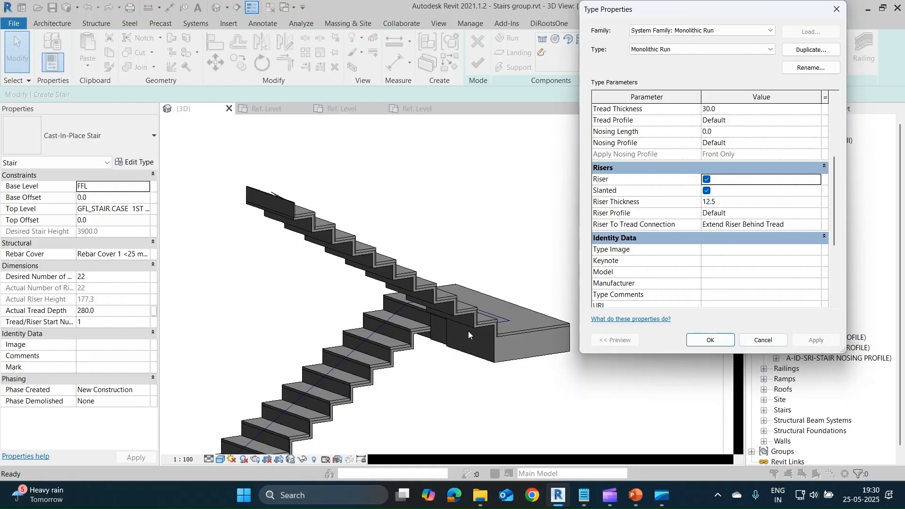
{"action": "left_click", "coordinate": [726, 201]}
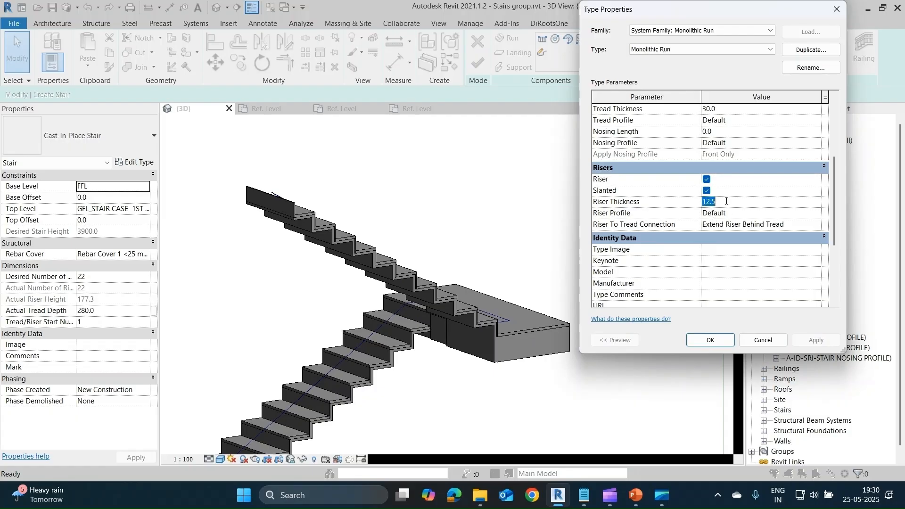
Disable treads on the Monolithic Run type, apply the change and confirm both the run and stair type properties.
{"action": "scroll", "coordinate": [733, 132], "scroll_direction": "up", "scroll_amount": 2}
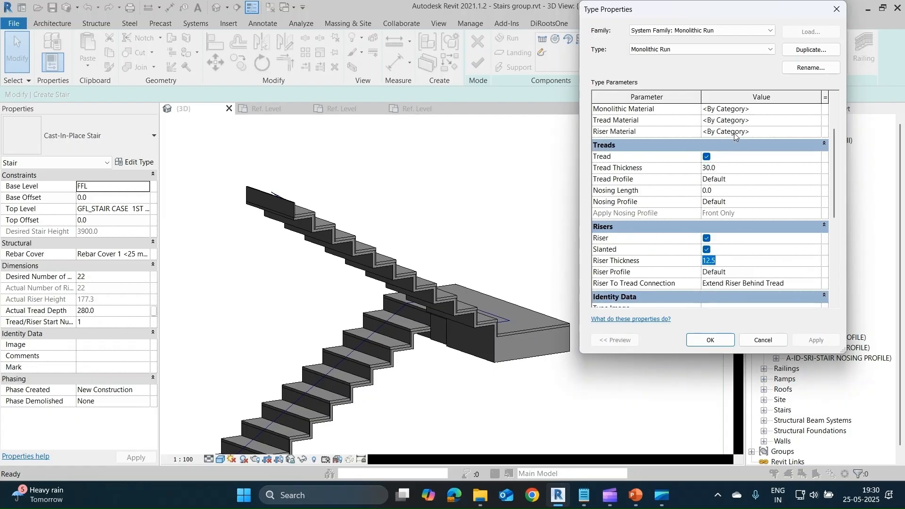
{"action": "left_click", "coordinate": [707, 157]}
{"action": "left_click", "coordinate": [816, 340]}
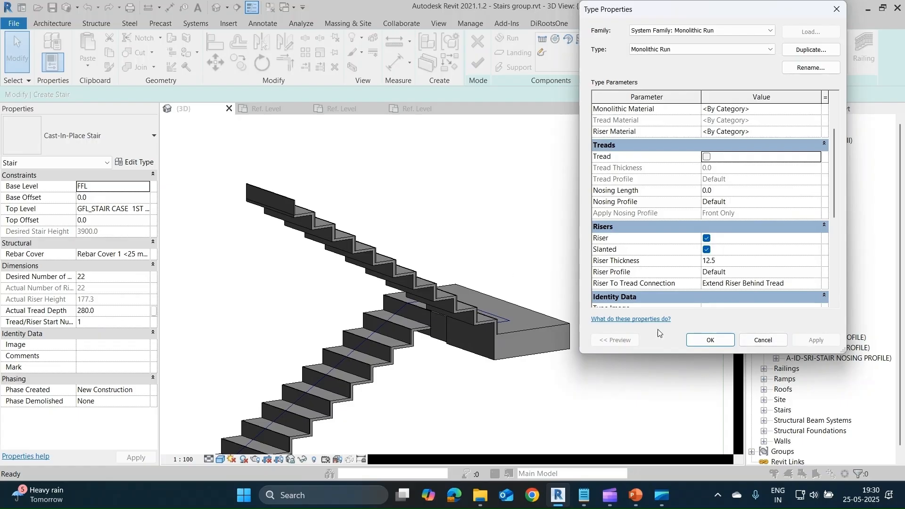
{"action": "left_click", "coordinate": [710, 340]}
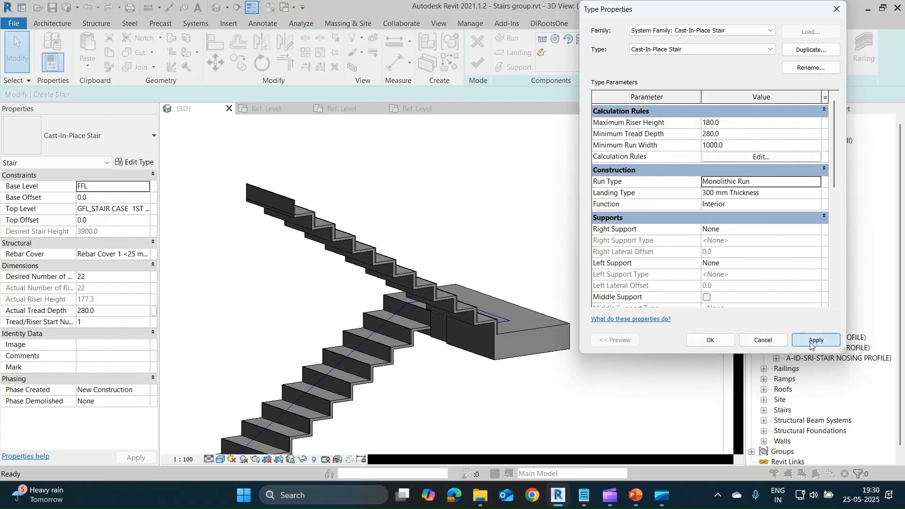
{"action": "left_click", "coordinate": [710, 339]}
Examine the stepped profile of the upper run from the front in the 3D view.
{"action": "scroll", "coordinate": [436, 310], "scroll_direction": "up", "scroll_amount": 2}
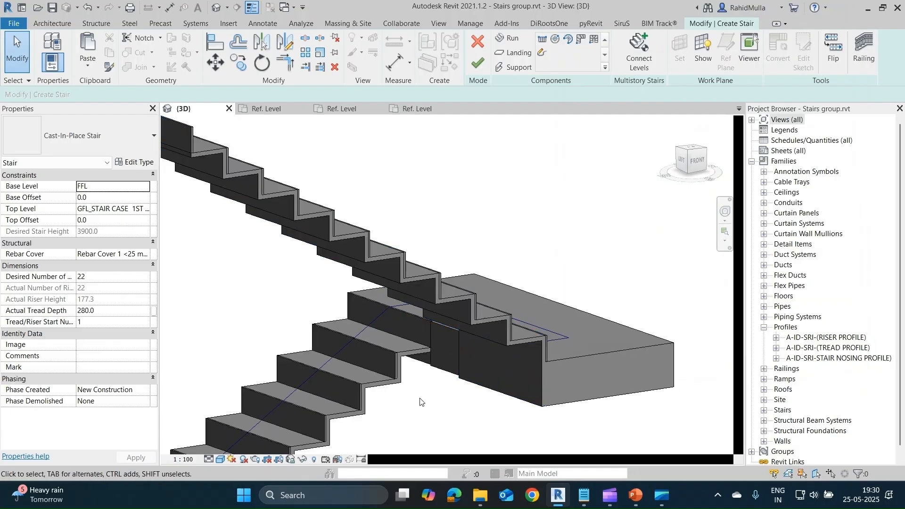
{"action": "middle_click_drag", "start_coordinate": [420, 402], "coordinate": [312, 258], "text": "shift"}
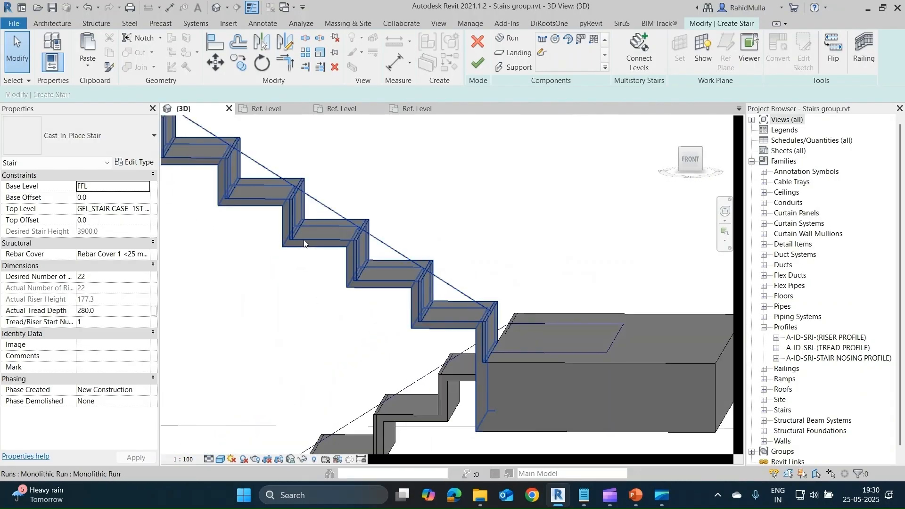
{"action": "left_click", "coordinate": [304, 239]}
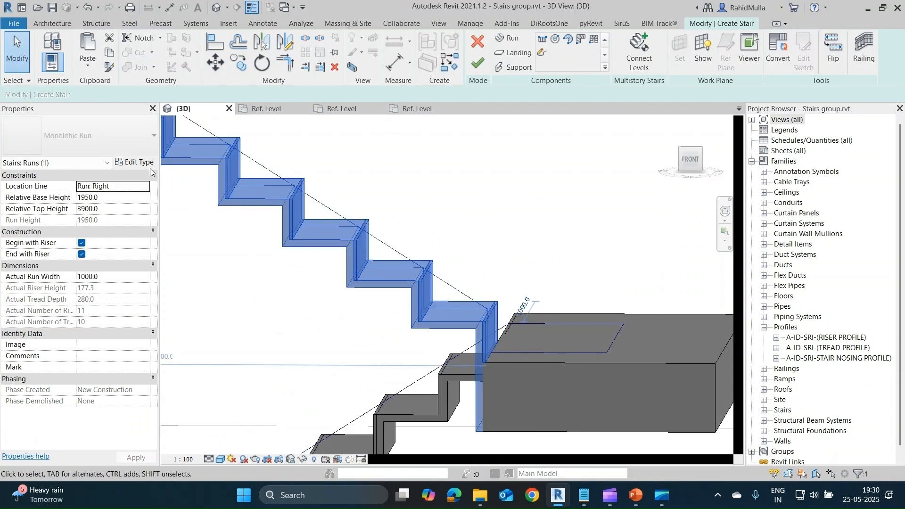
{"action": "left_click", "coordinate": [217, 254]}
Reopen the Cast-In-Place Stair type properties and open its Monolithic Run type at the riser parameters.
{"action": "left_click", "coordinate": [135, 161]}
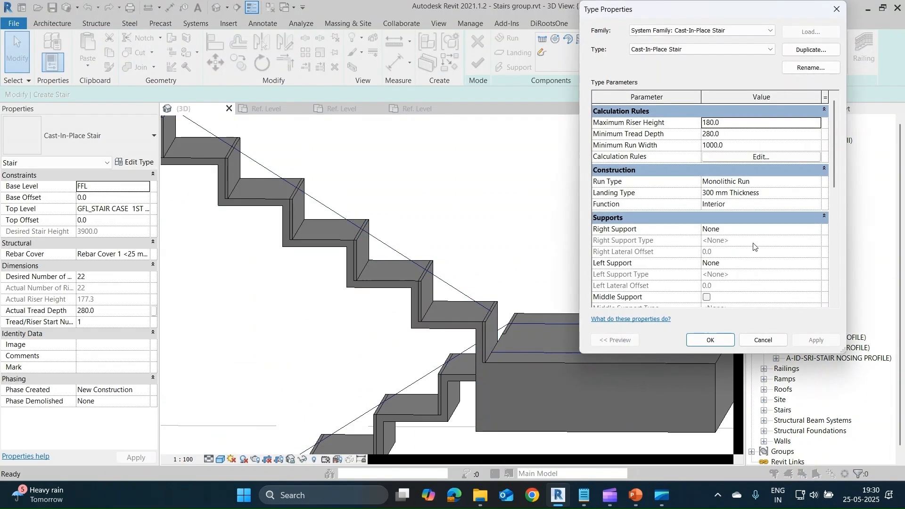
{"action": "left_click", "coordinate": [758, 157]}
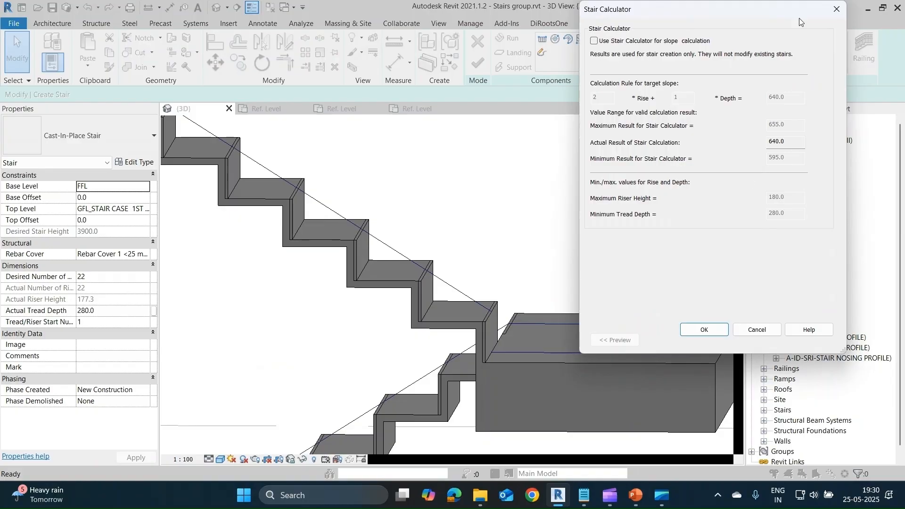
{"action": "left_click", "coordinate": [836, 10]}
{"action": "scroll", "coordinate": [768, 212], "scroll_direction": "down", "scroll_amount": 3}
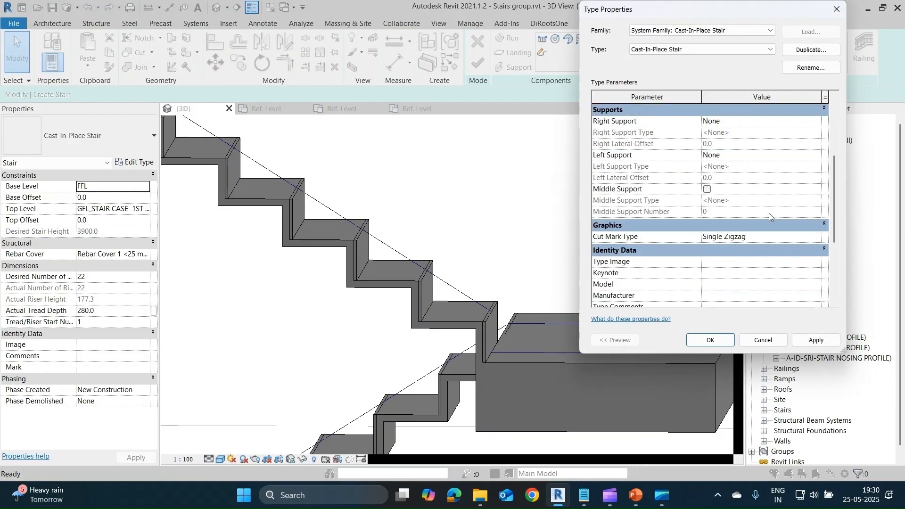
{"action": "scroll", "coordinate": [768, 213], "scroll_direction": "up", "scroll_amount": 3}
{"action": "left_click", "coordinate": [759, 183]}
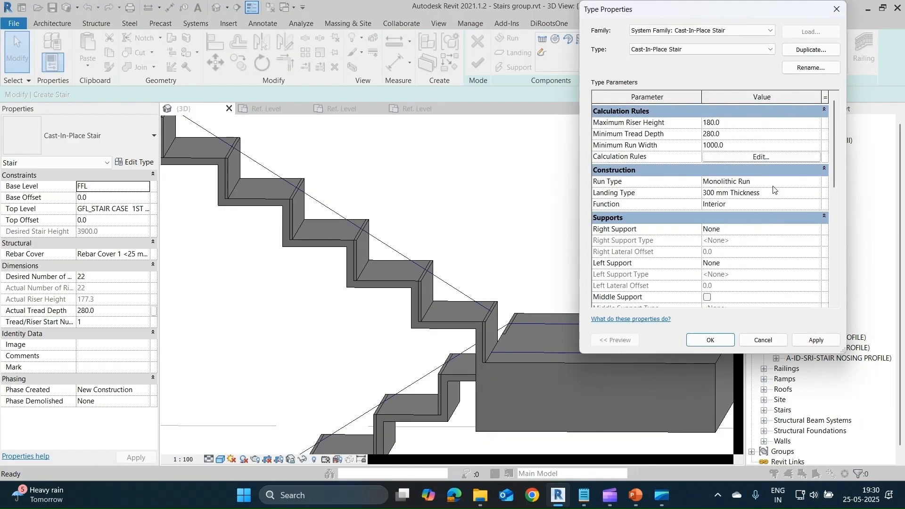
{"action": "left_click", "coordinate": [818, 182]}
{"action": "scroll", "coordinate": [719, 231], "scroll_direction": "down", "scroll_amount": 2}
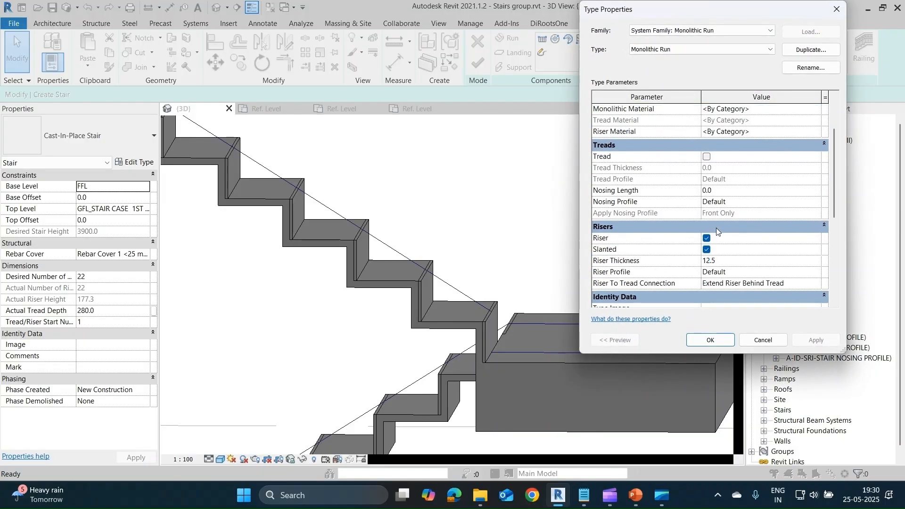
Set the riser to tread connection of the Monolithic Run type to Extend Tread Under Riser and apply it.
{"action": "left_click", "coordinate": [724, 261]}
{"action": "left_click", "coordinate": [815, 283]}
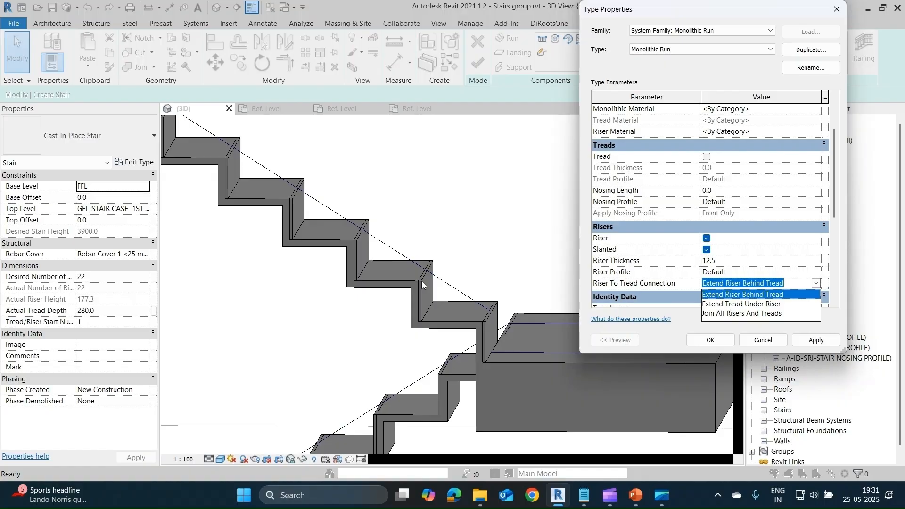
{"action": "left_click", "coordinate": [809, 305]}
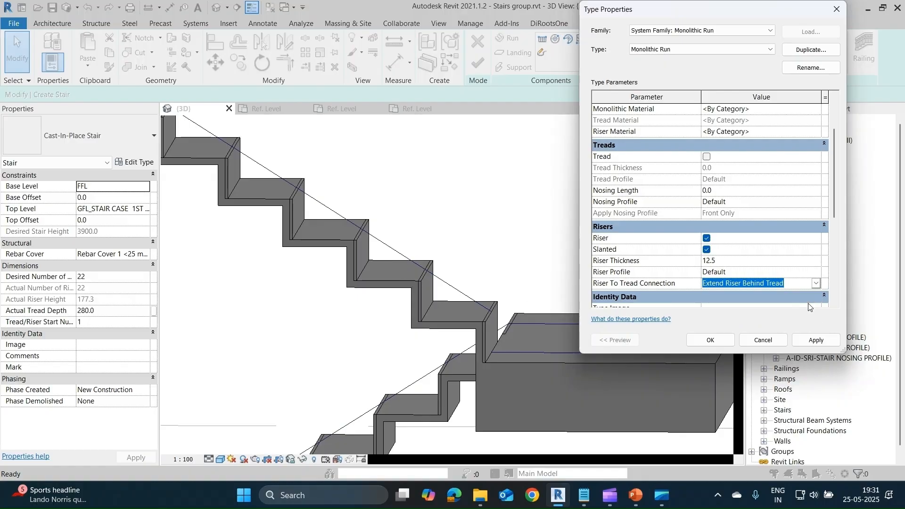
{"action": "left_click", "coordinate": [813, 340]}
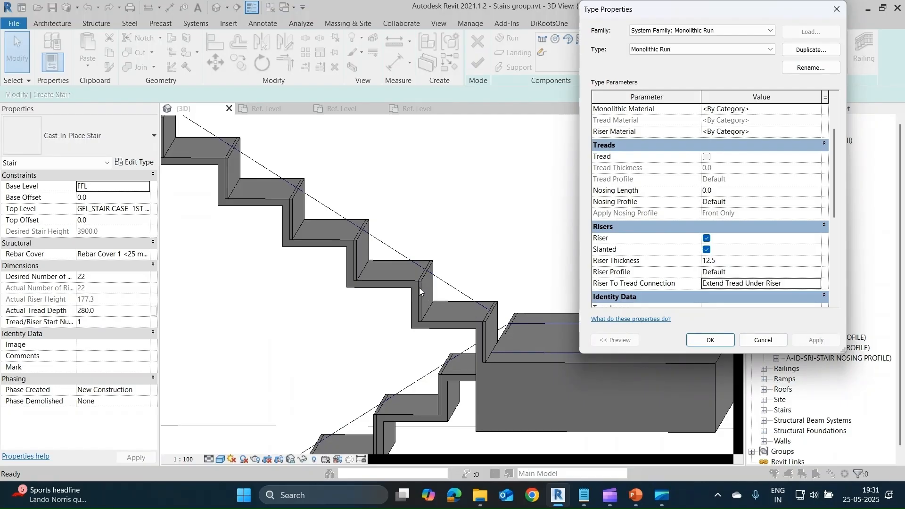
Set the Monolithic Run's riser to tread connection to Join All Risers And Treads, apply it and confirm both type dialogs.
{"action": "left_click", "coordinate": [812, 288]}
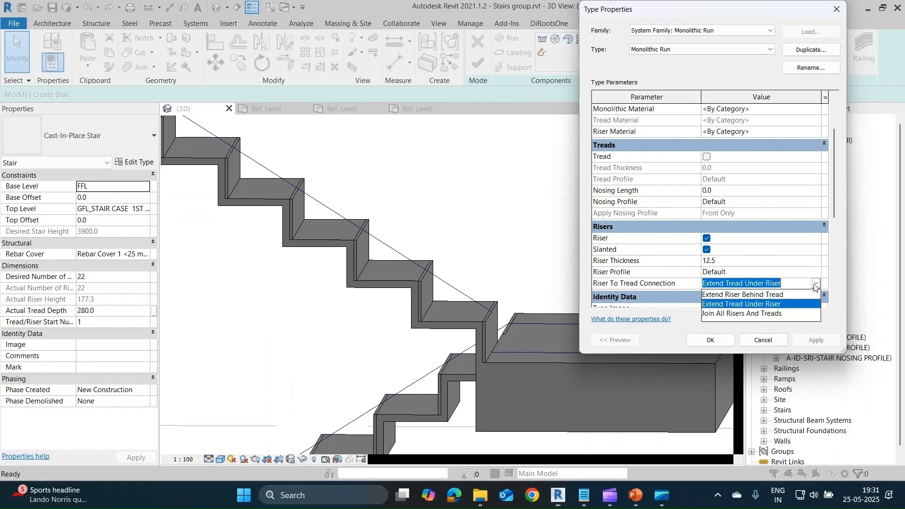
{"action": "left_click", "coordinate": [743, 316]}
{"action": "left_click", "coordinate": [813, 340]}
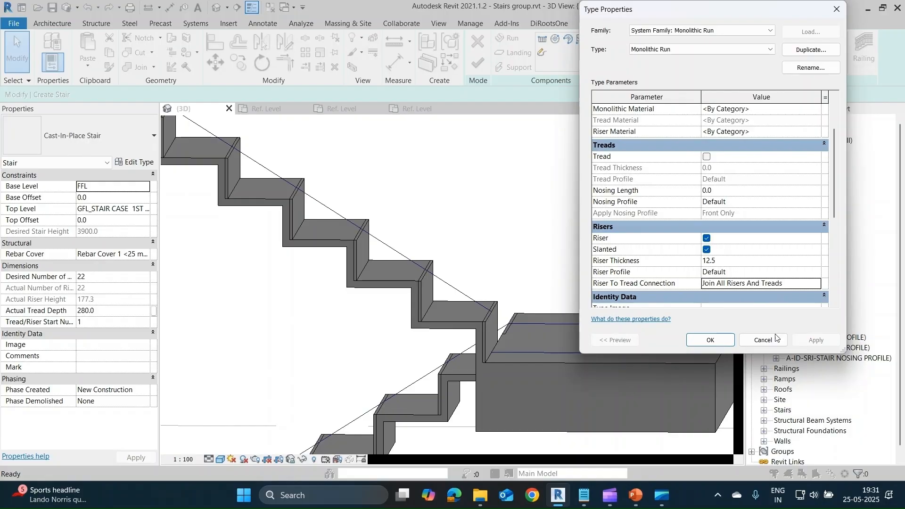
{"action": "left_click", "coordinate": [720, 263]}
{"action": "left_click", "coordinate": [732, 340]}
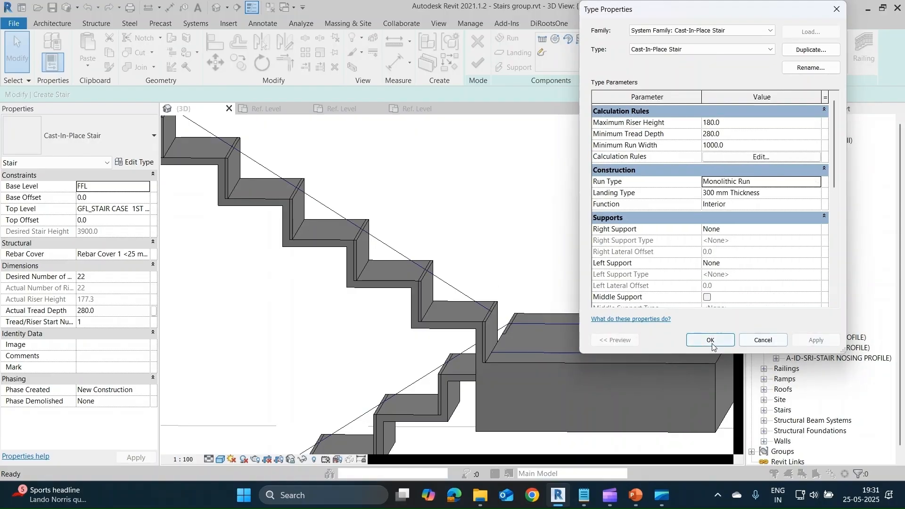
{"action": "left_click", "coordinate": [710, 340]}
Exit stair editing and return to the full 3D model.
{"action": "scroll", "coordinate": [545, 285], "scroll_direction": "down", "scroll_amount": 5}
{"action": "scroll", "coordinate": [542, 311], "scroll_direction": "down", "scroll_amount": 5}
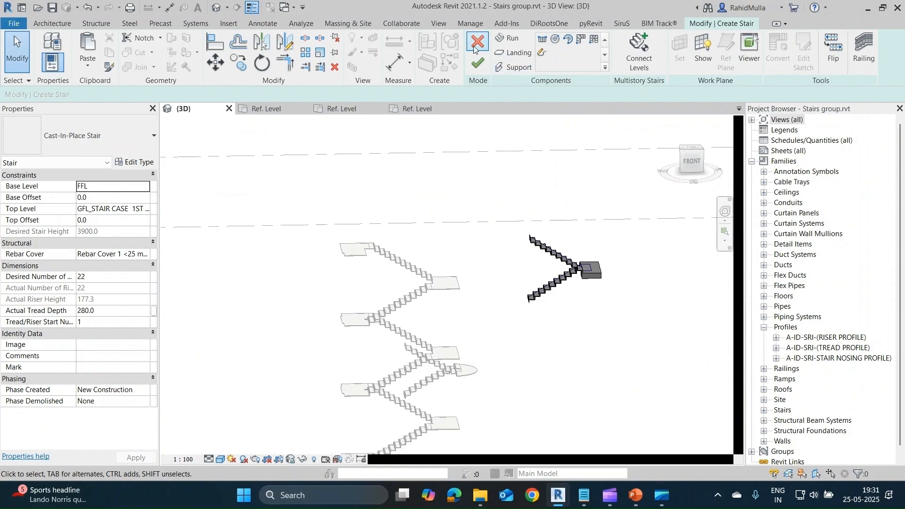
{"action": "left_click", "coordinate": [477, 63]}
Examine how the treads, risers and nosings join on the existing multi-flight precast stair, close up beside its landing.
{"action": "scroll", "coordinate": [424, 292], "scroll_direction": "up", "scroll_amount": 4}
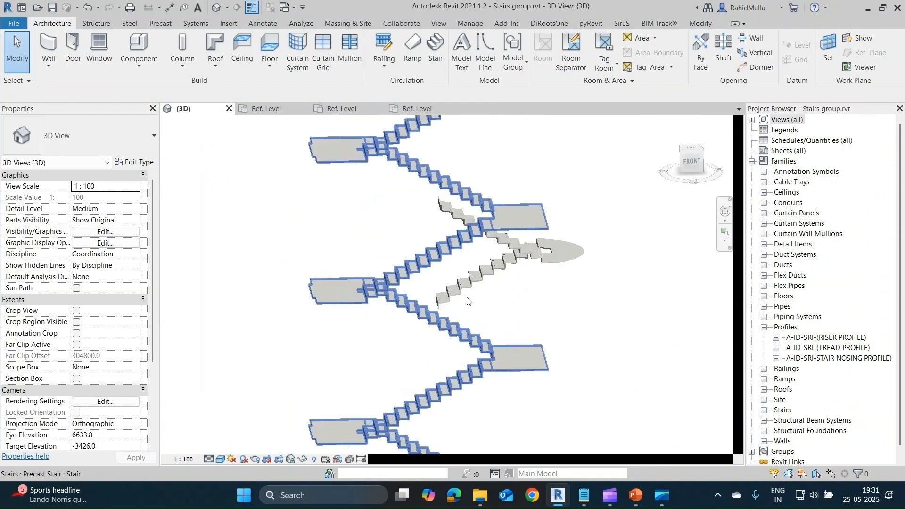
{"action": "scroll", "coordinate": [370, 299], "scroll_direction": "up", "scroll_amount": 4}
{"action": "scroll", "coordinate": [370, 299], "scroll_direction": "up", "scroll_amount": 3}
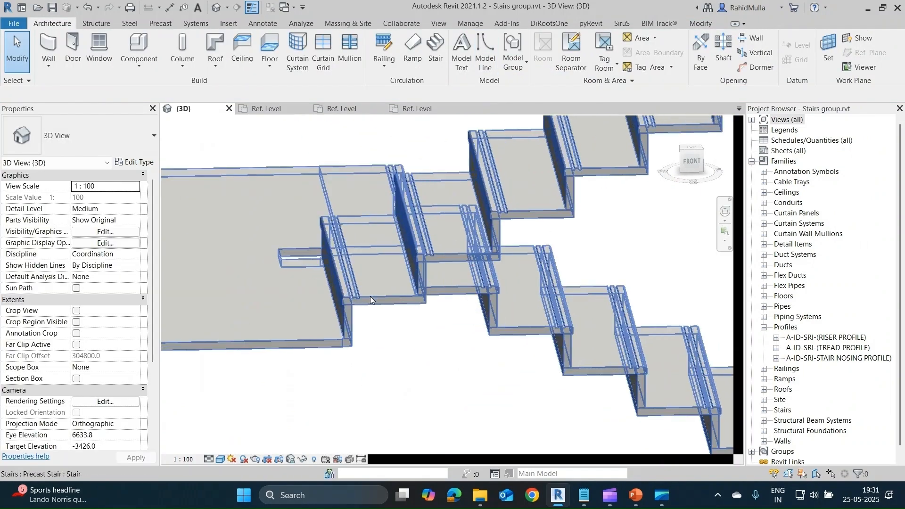
{"action": "left_click", "coordinate": [369, 296]}
{"action": "scroll", "coordinate": [405, 301], "scroll_direction": "up", "scroll_amount": 3}
{"action": "scroll", "coordinate": [411, 304], "scroll_direction": "up", "scroll_amount": 2}
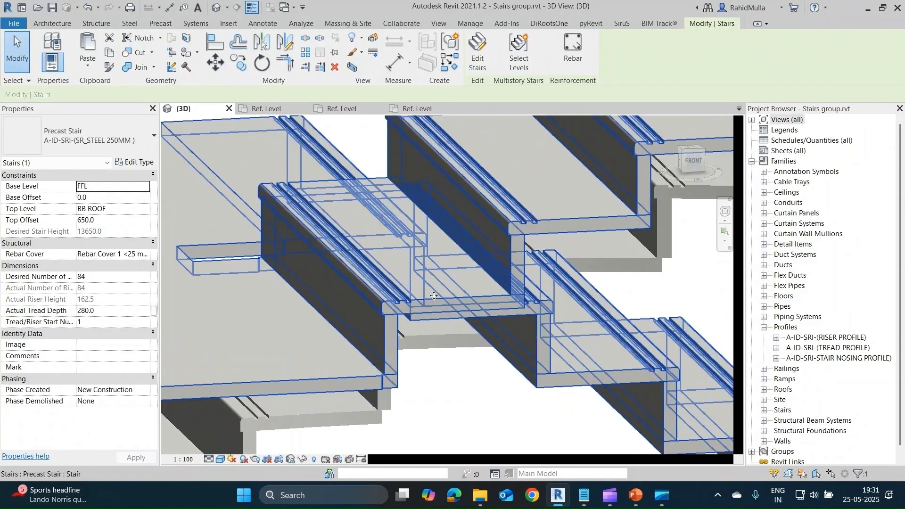
{"action": "key", "text": "Escape"}
{"action": "left_click", "coordinate": [443, 304]}
{"action": "scroll", "coordinate": [443, 304], "scroll_direction": "down", "scroll_amount": 5}
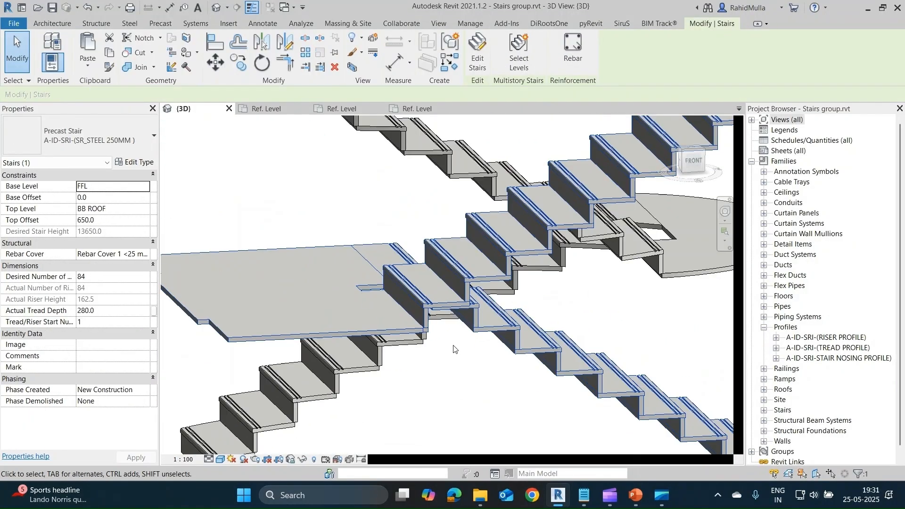
{"action": "scroll", "coordinate": [464, 345], "scroll_direction": "up", "scroll_amount": 3}
{"action": "scroll", "coordinate": [431, 305], "scroll_direction": "up", "scroll_amount": 3}
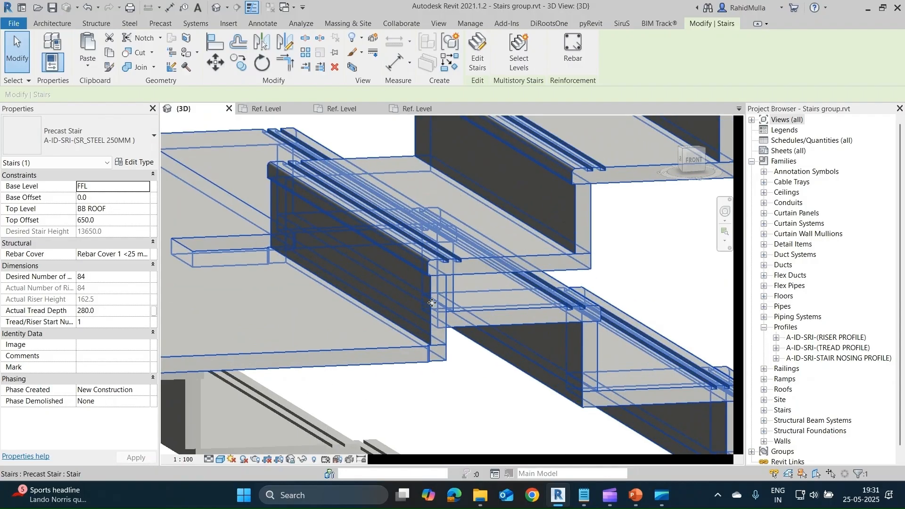
{"action": "key", "text": "Escape"}
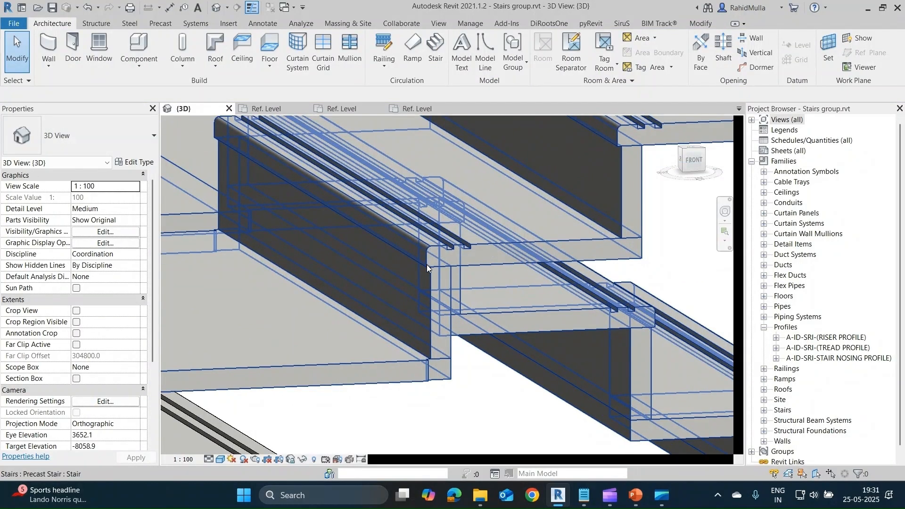
{"action": "middle_click_drag", "start_coordinate": [525, 275], "coordinate": [531, 284]}
{"action": "scroll", "coordinate": [524, 279], "scroll_direction": "down", "scroll_amount": 2}
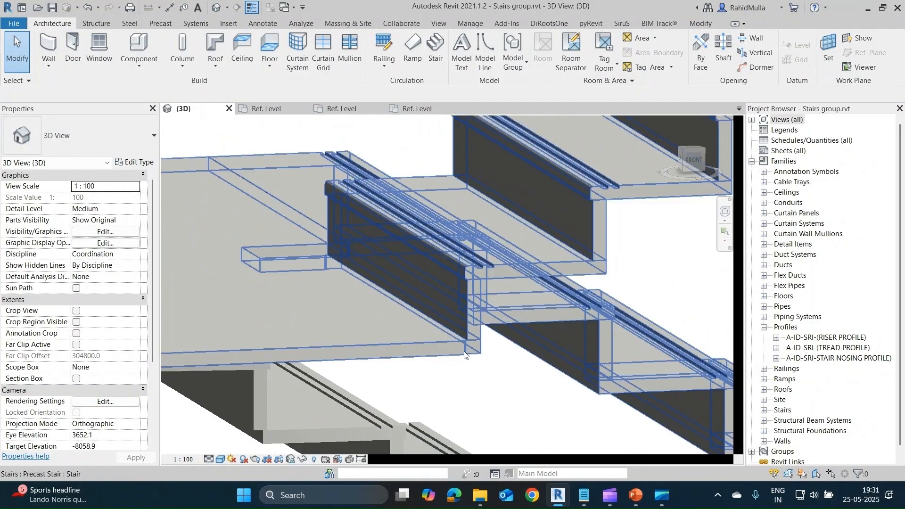
Select the existing multi-flight precast stair and review its type properties, including its run and landing types, end connection and supports.
{"action": "scroll", "coordinate": [464, 355], "scroll_direction": "down", "scroll_amount": 2}
{"action": "scroll", "coordinate": [477, 309], "scroll_direction": "up", "scroll_amount": 2}
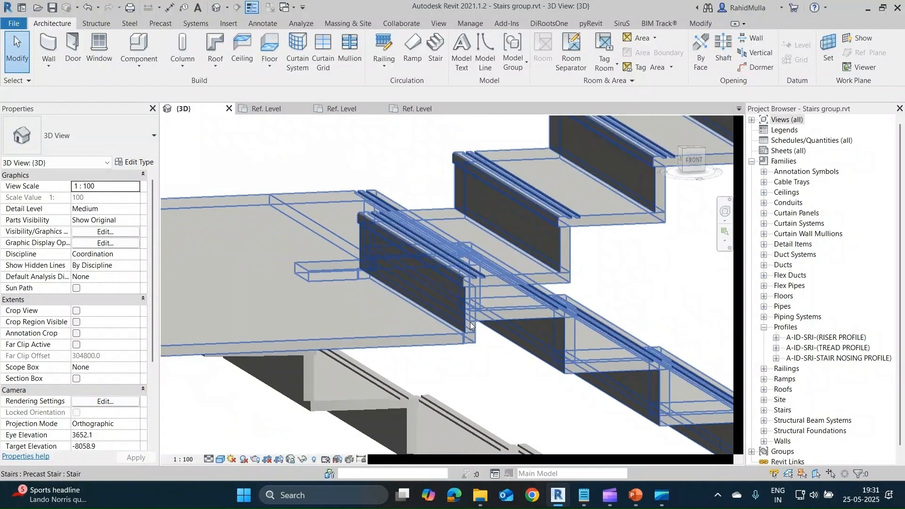
{"action": "scroll", "coordinate": [470, 322], "scroll_direction": "down", "scroll_amount": 4}
{"action": "middle_click_drag", "start_coordinate": [398, 367], "coordinate": [349, 419], "text": "shift"}
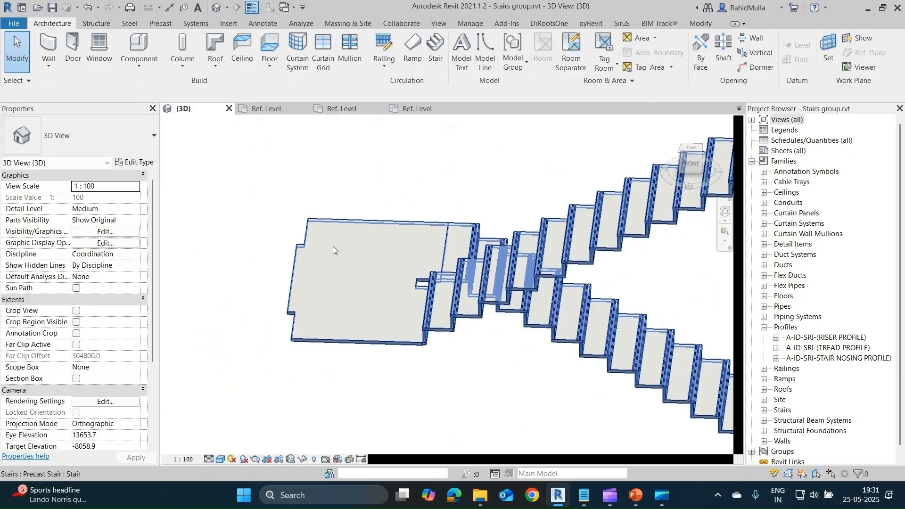
{"action": "scroll", "coordinate": [332, 313], "scroll_direction": "down", "scroll_amount": 3}
{"action": "middle_click_drag", "start_coordinate": [350, 339], "coordinate": [449, 302], "text": "shift"}
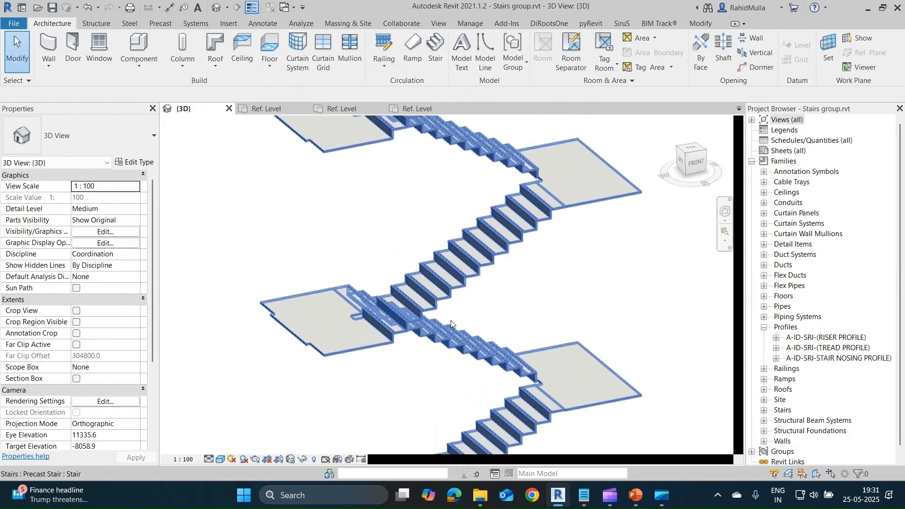
{"action": "left_click", "coordinate": [451, 302]}
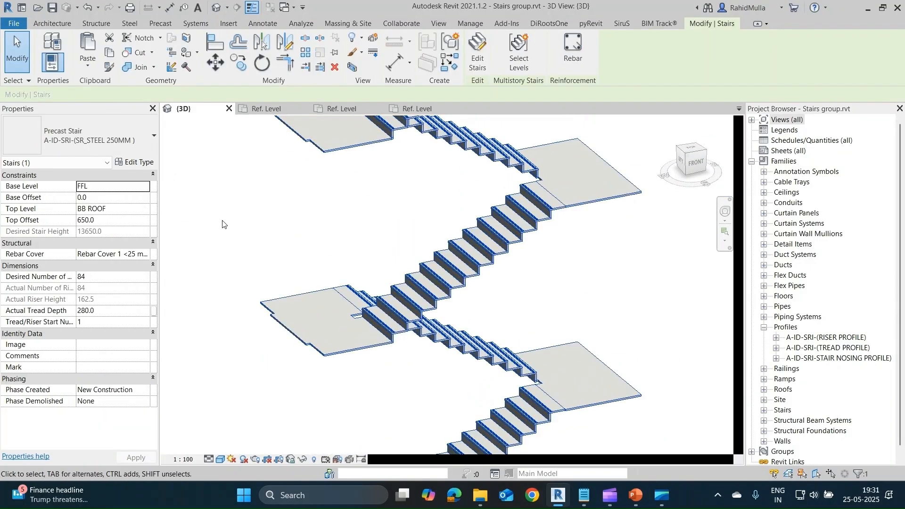
{"action": "left_click", "coordinate": [144, 162]}
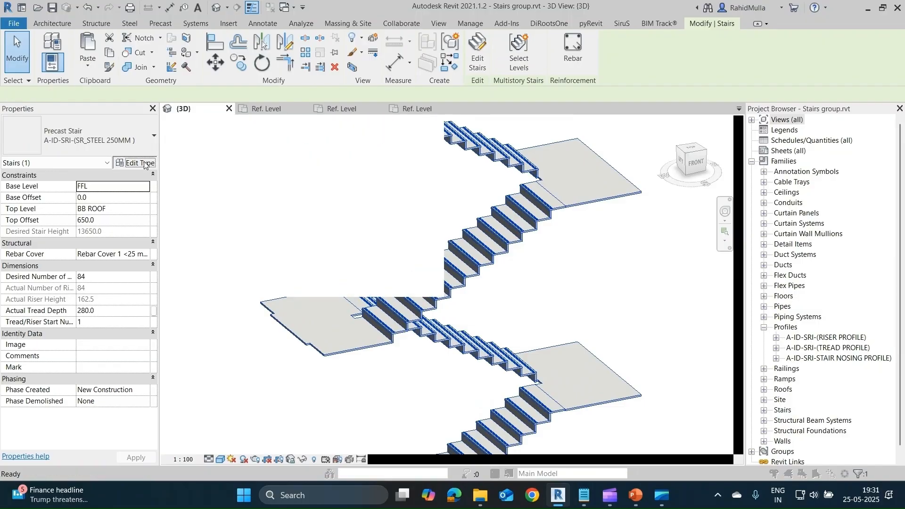
{"action": "scroll", "coordinate": [698, 218], "scroll_direction": "down", "scroll_amount": 2}
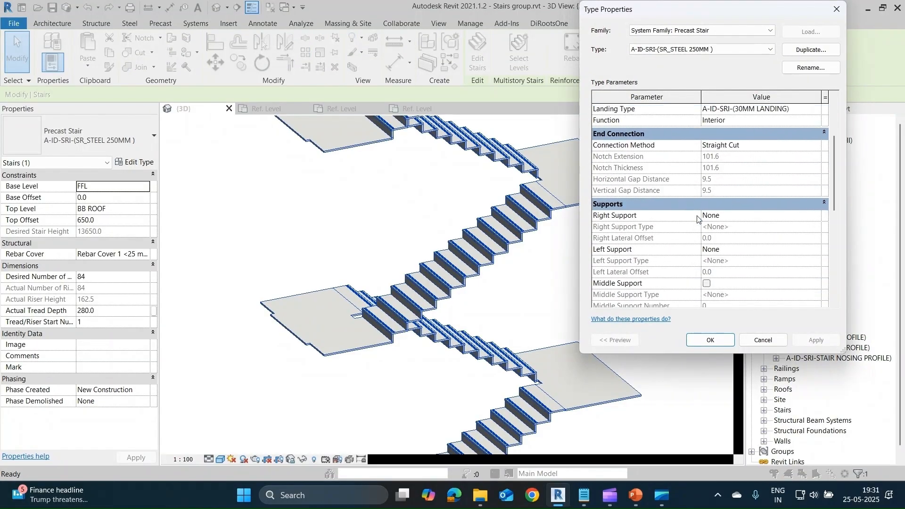
{"action": "scroll", "coordinate": [697, 218], "scroll_direction": "up", "scroll_amount": 3}
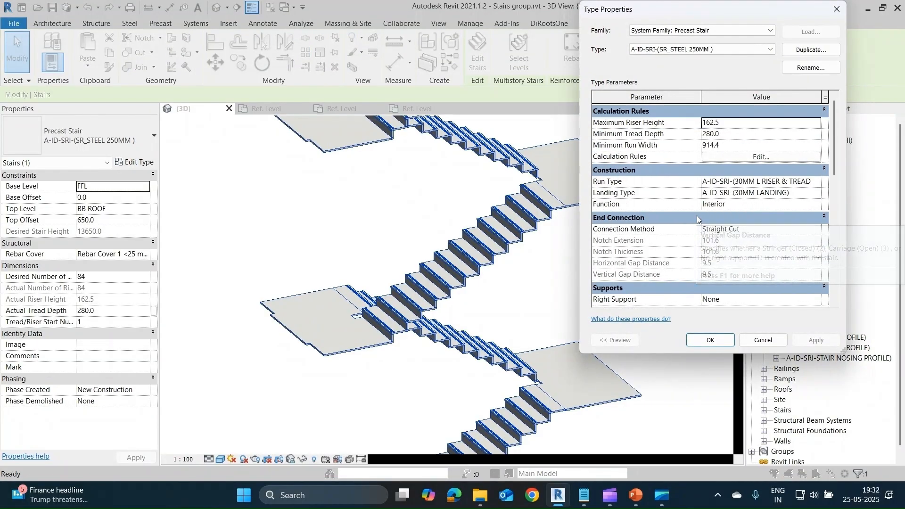
Review the material, tread, nosing and riser parameters of the stair's A-ID-SRI-(30MM L RISER & TREAD) run type, and cancel both type dialogs.
{"action": "left_click", "coordinate": [818, 182]}
{"action": "left_click", "coordinate": [817, 182]}
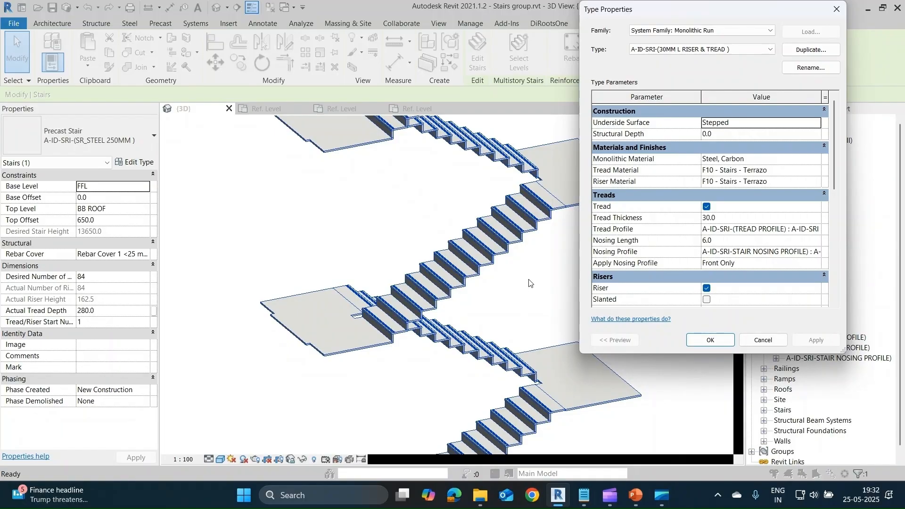
{"action": "scroll", "coordinate": [662, 230], "scroll_direction": "down", "scroll_amount": 3}
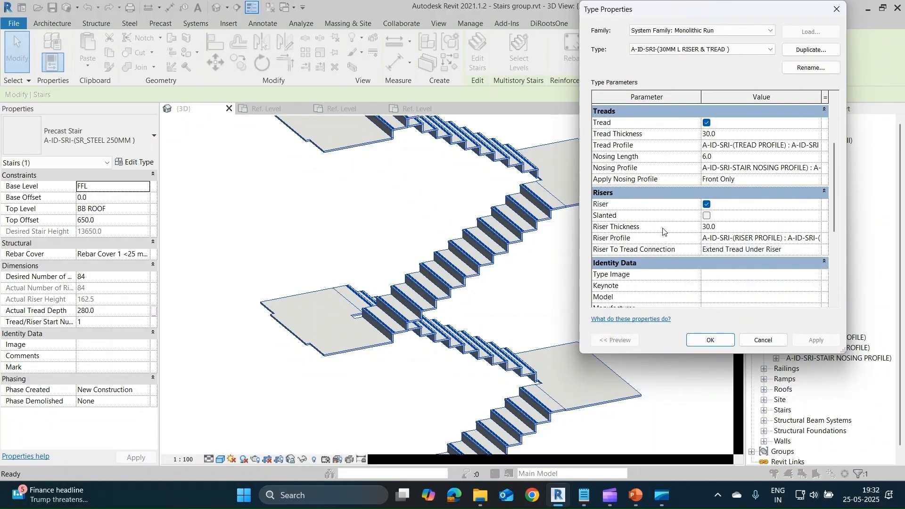
{"action": "scroll", "coordinate": [683, 239], "scroll_direction": "down", "scroll_amount": 2}
{"action": "left_click", "coordinate": [766, 345]}
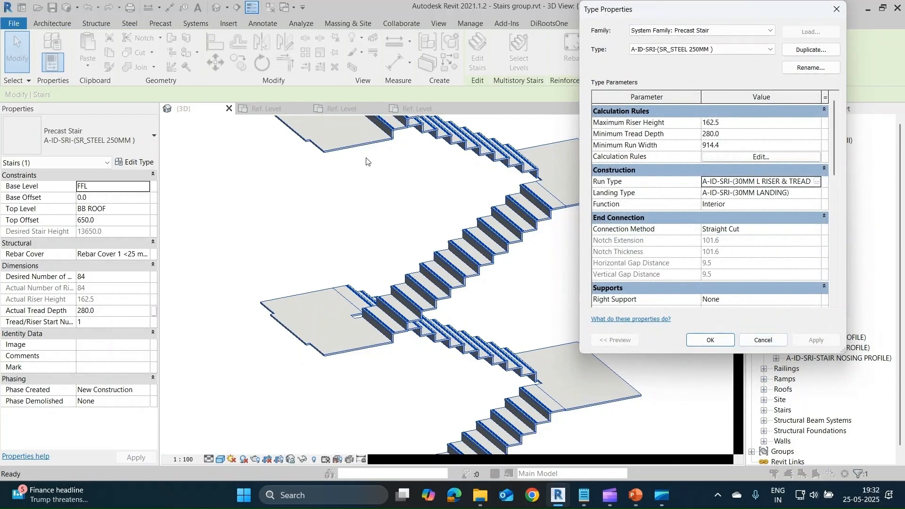
{"action": "left_click", "coordinate": [837, 10]}
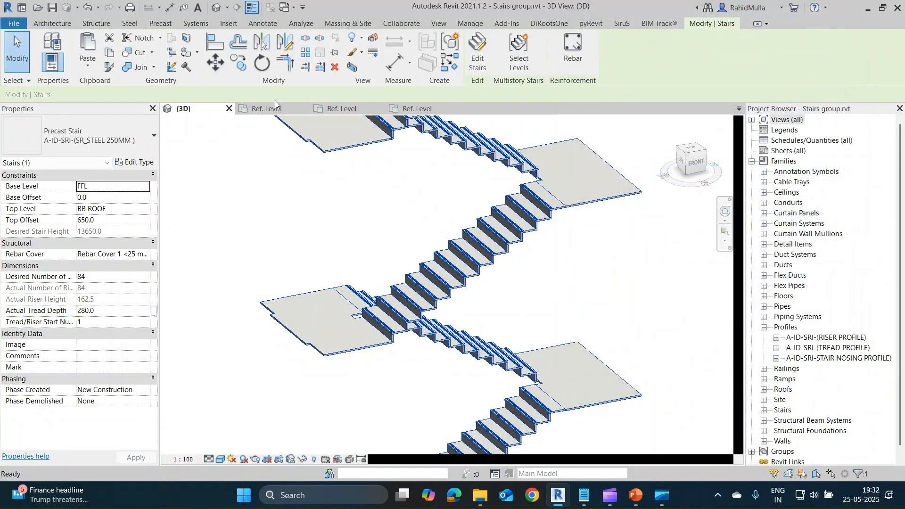
Switch to the open A-ID-SRI-(TREAD PROFILE) family, dismiss the save reminder and view the whole profile.
{"action": "left_click", "coordinate": [266, 109]}
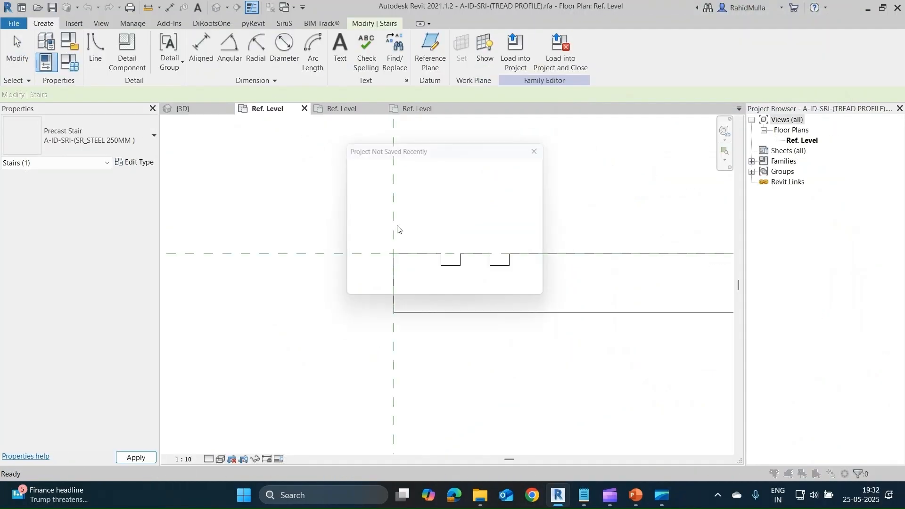
{"action": "left_click", "coordinate": [545, 146]}
{"action": "middle_click_drag", "start_coordinate": [568, 309], "coordinate": [347, 289]}
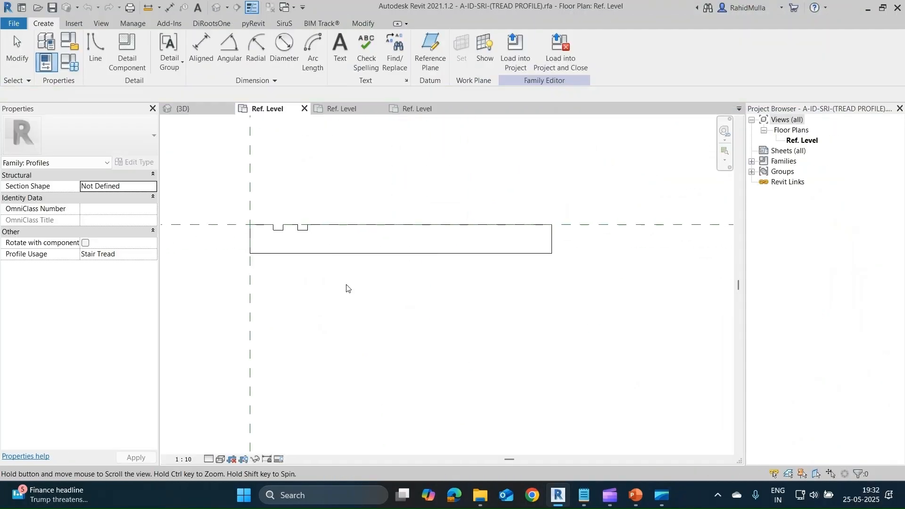
{"action": "scroll", "coordinate": [333, 281], "scroll_direction": "down", "scroll_amount": 1}
{"action": "scroll", "coordinate": [363, 278], "scroll_direction": "up", "scroll_amount": 1}
{"action": "scroll", "coordinate": [253, 245], "scroll_direction": "up", "scroll_amount": 1}
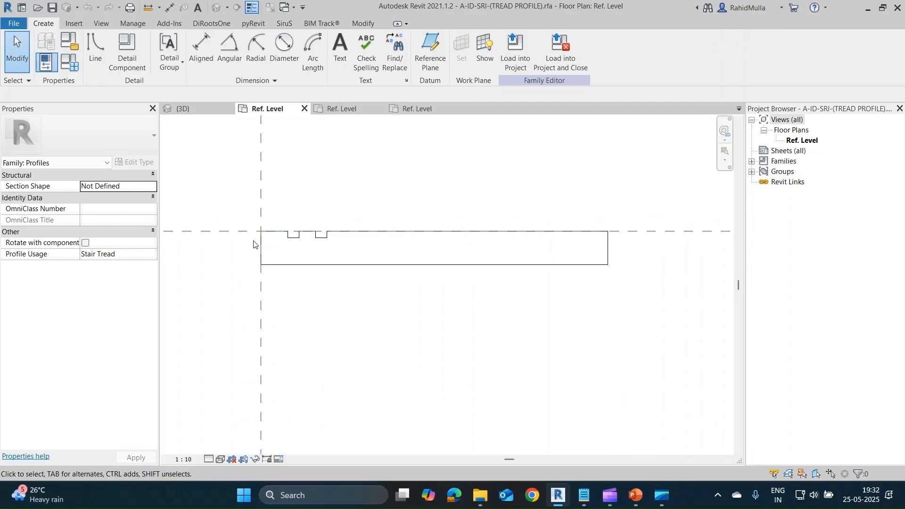
Examine the tread profile's outline and the two grooves along its upper edge close up.
{"action": "left_click_drag", "start_coordinate": [253, 215], "coordinate": [644, 309]}
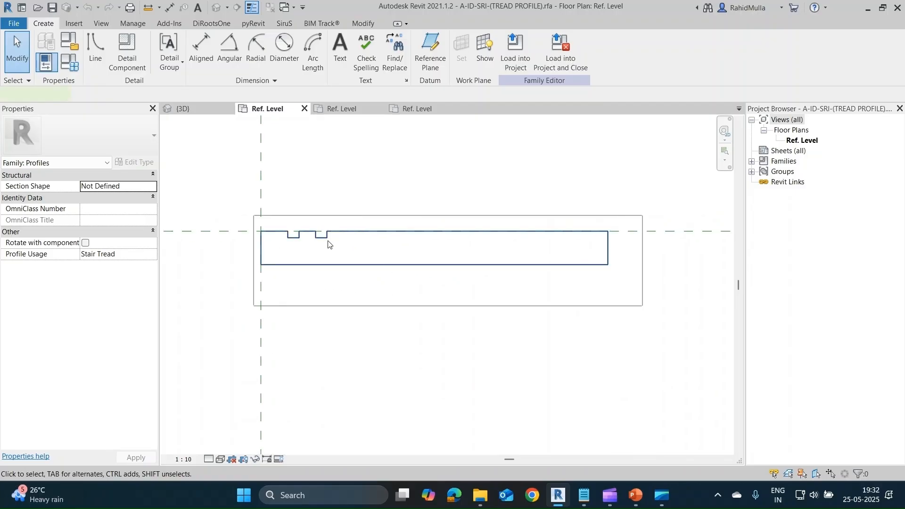
{"action": "key", "text": "Escape"}
{"action": "scroll", "coordinate": [327, 242], "scroll_direction": "up", "scroll_amount": 2}
{"action": "middle_click_drag", "start_coordinate": [273, 235], "coordinate": [321, 235]}
{"action": "scroll", "coordinate": [318, 237], "scroll_direction": "up", "scroll_amount": 1}
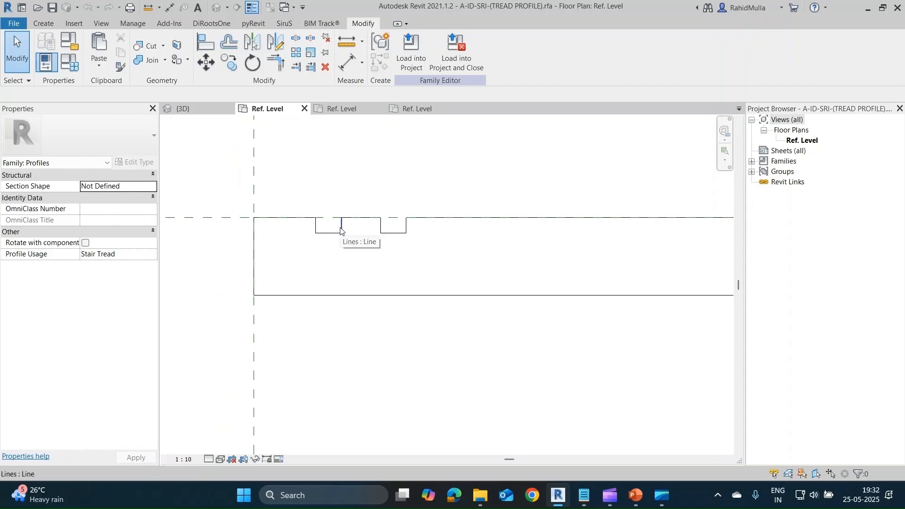
{"action": "middle_click_drag", "start_coordinate": [335, 232], "coordinate": [353, 230]}
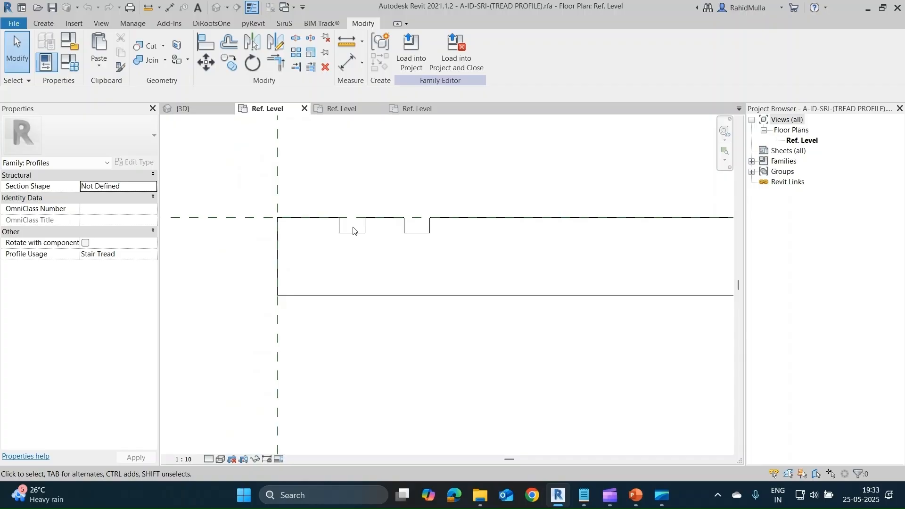
{"action": "middle_click_drag", "start_coordinate": [401, 262], "coordinate": [390, 272]}
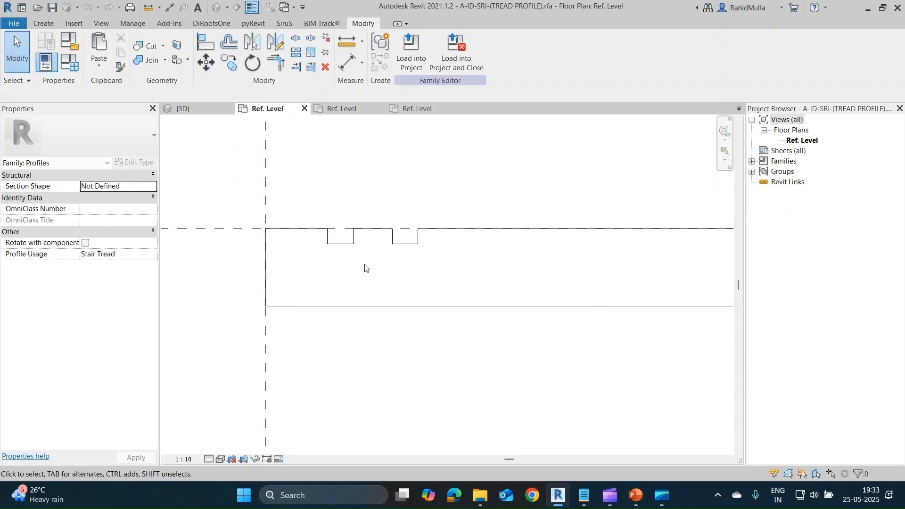
Return to the project's 3D view and examine the rounded nosing and tread grooves on the precast stair close up.
{"action": "left_click", "coordinate": [208, 110]}
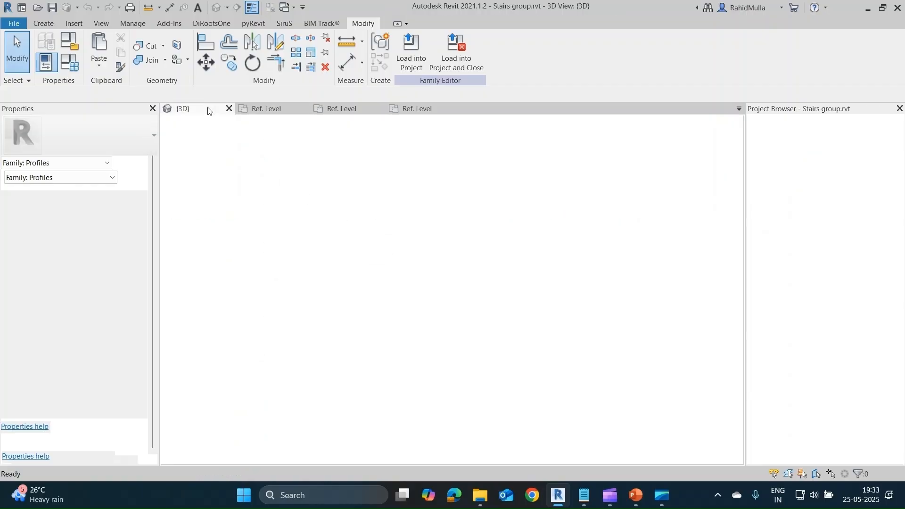
{"action": "scroll", "coordinate": [410, 316], "scroll_direction": "up", "scroll_amount": 10}
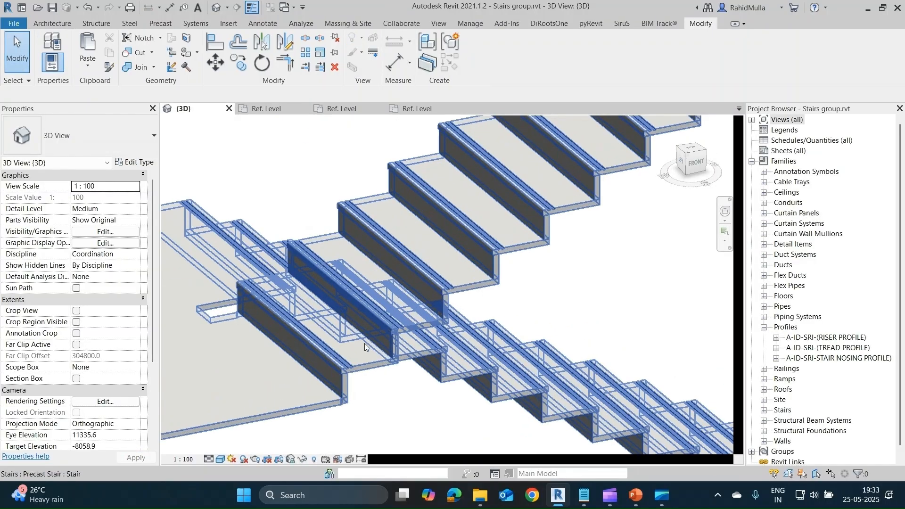
{"action": "scroll", "coordinate": [504, 282], "scroll_direction": "up", "scroll_amount": 1}
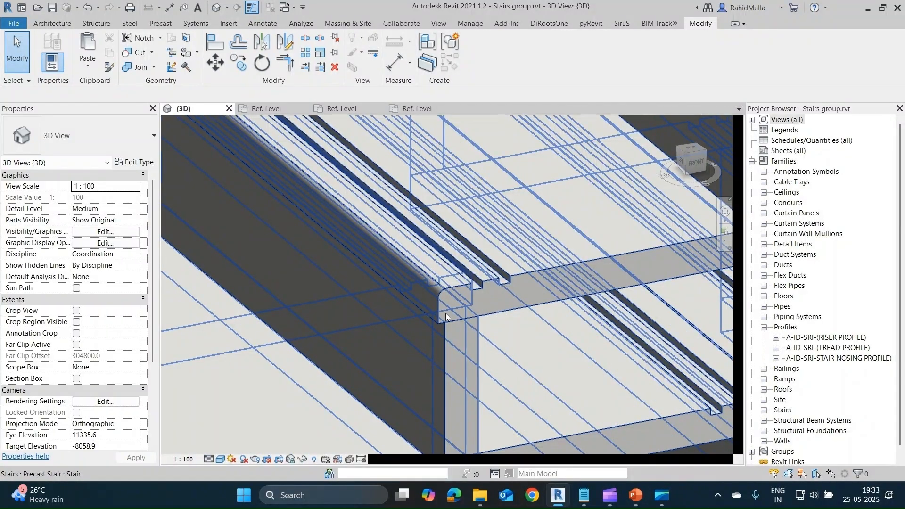
{"action": "scroll", "coordinate": [497, 282], "scroll_direction": "down", "scroll_amount": 2}
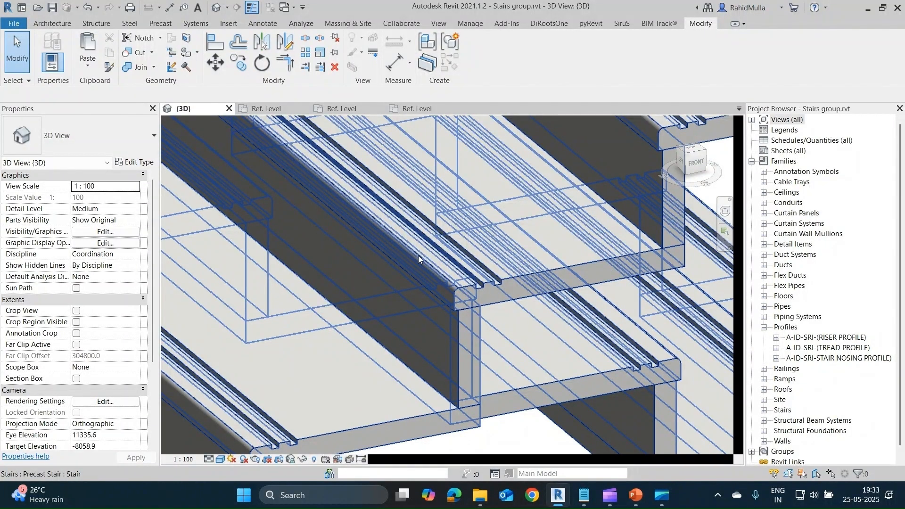
{"action": "scroll", "coordinate": [471, 295], "scroll_direction": "up", "scroll_amount": 1}
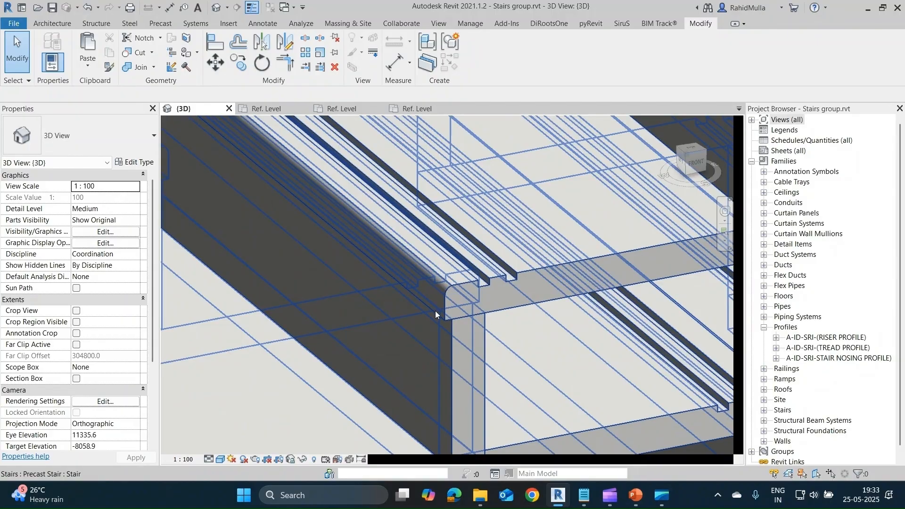
Inspect the outline of the A-ID-SRI-STAIR NOSING PROFILE family and its family category and parameters, leaving them as they are.
{"action": "left_click", "coordinate": [354, 109]}
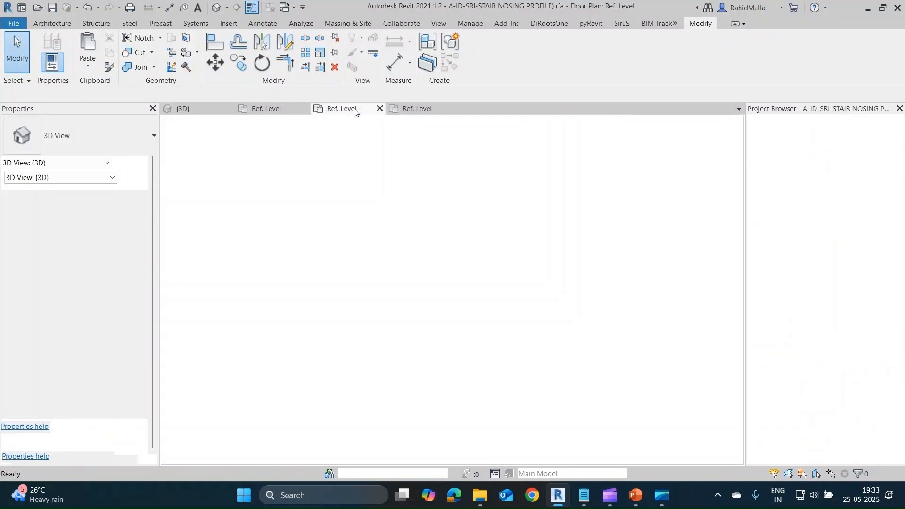
{"action": "left_click", "coordinate": [475, 226]}
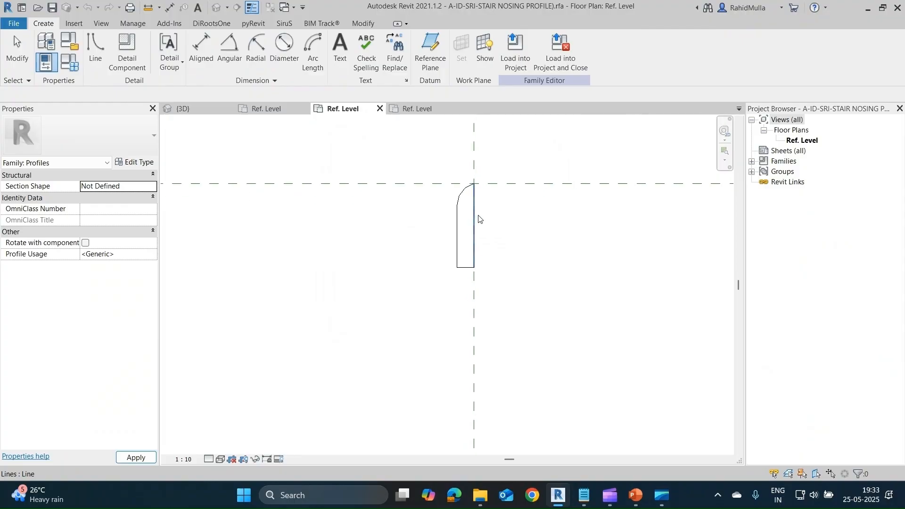
{"action": "left_click_drag", "start_coordinate": [439, 151], "coordinate": [509, 313]}
{"action": "scroll", "coordinate": [508, 313], "scroll_direction": "down", "scroll_amount": 2}
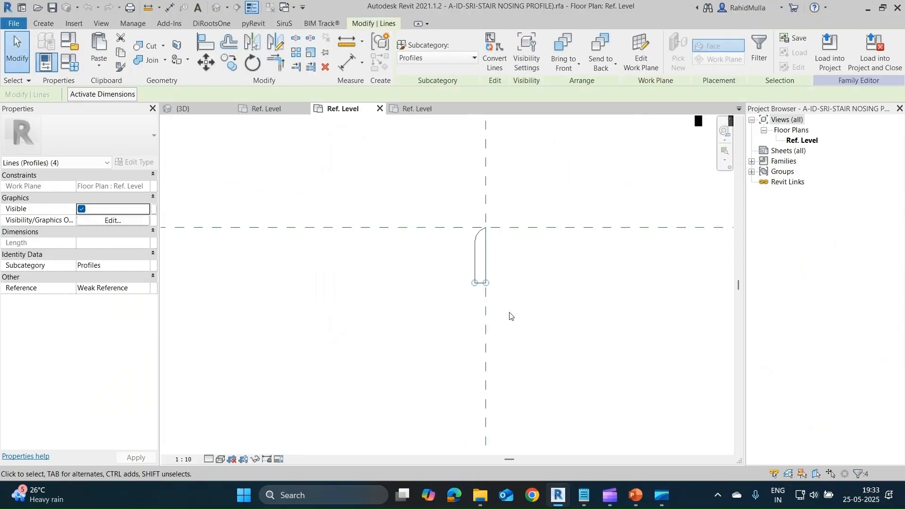
{"action": "left_click", "coordinate": [508, 313]}
{"action": "left_click", "coordinate": [70, 45]}
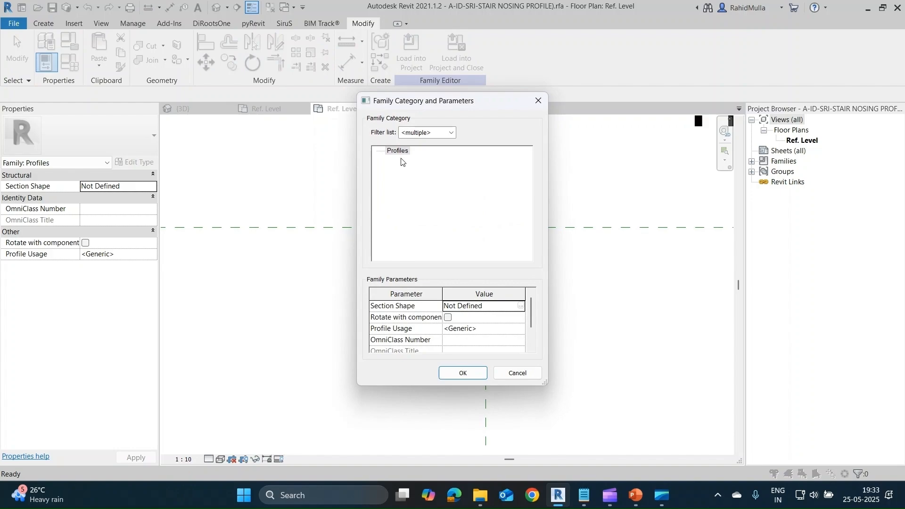
{"action": "key", "text": "Escape"}
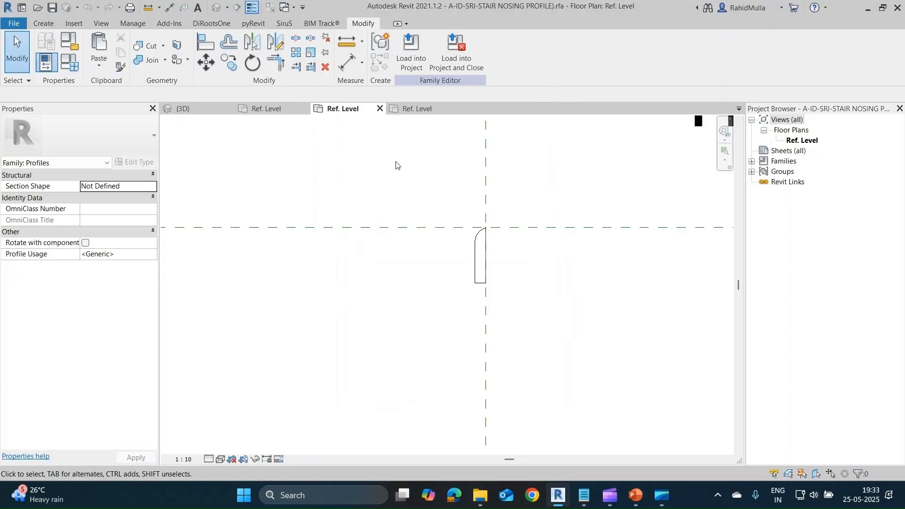
Compare the tread profile, the stair's modelled front edge in 3D and the nosing profile with one another.
{"action": "left_click", "coordinate": [273, 109]}
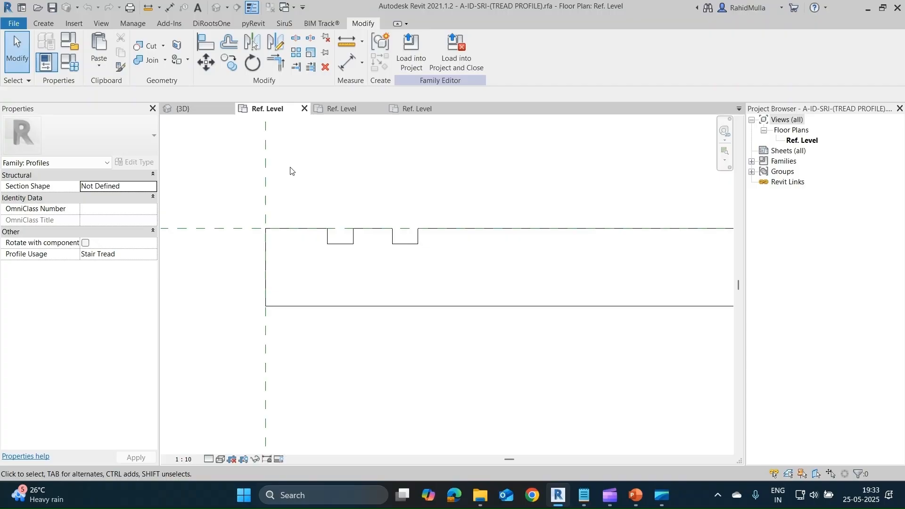
{"action": "left_click", "coordinate": [181, 110]}
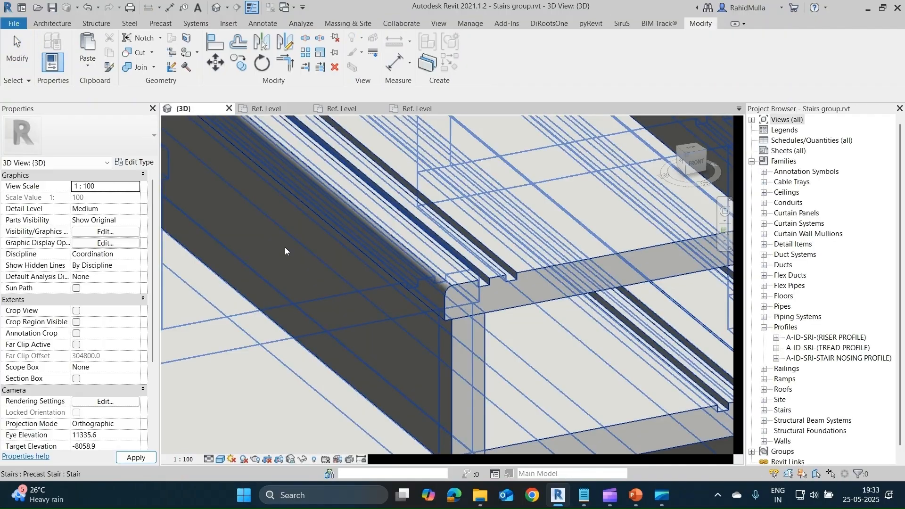
{"action": "left_click", "coordinate": [349, 108]}
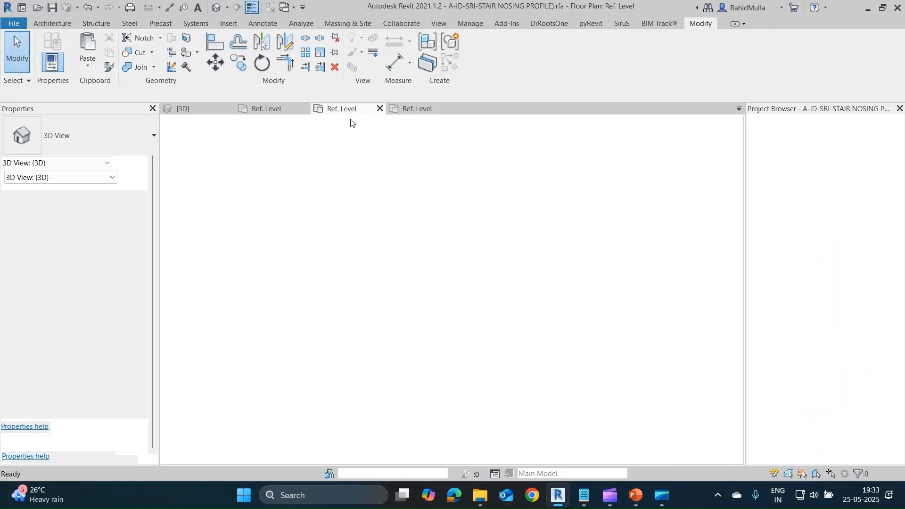
{"action": "left_click_drag", "start_coordinate": [439, 193], "coordinate": [509, 306]}
{"action": "left_click", "coordinate": [420, 136]}
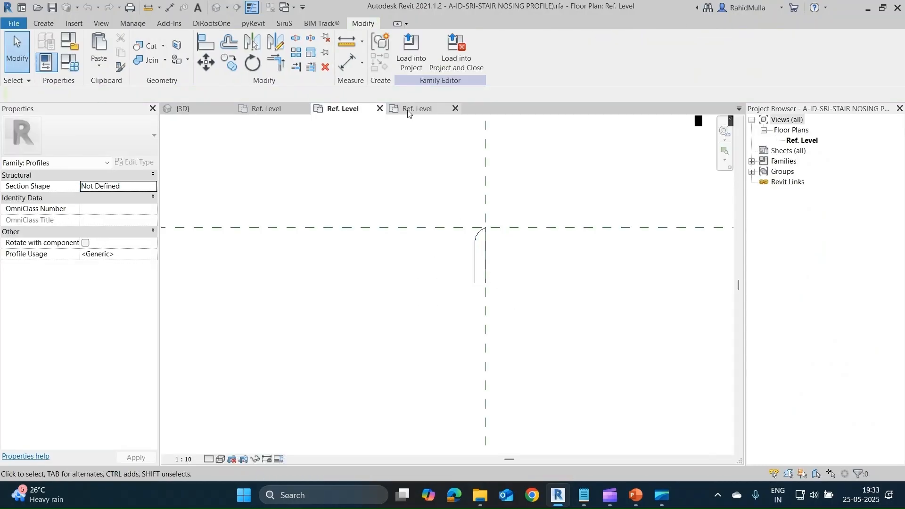
Switch to the open A-ID-SRI-(RISER PROFILE) family and examine the riser outline relative to its reference planes.
{"action": "left_click", "coordinate": [408, 111]}
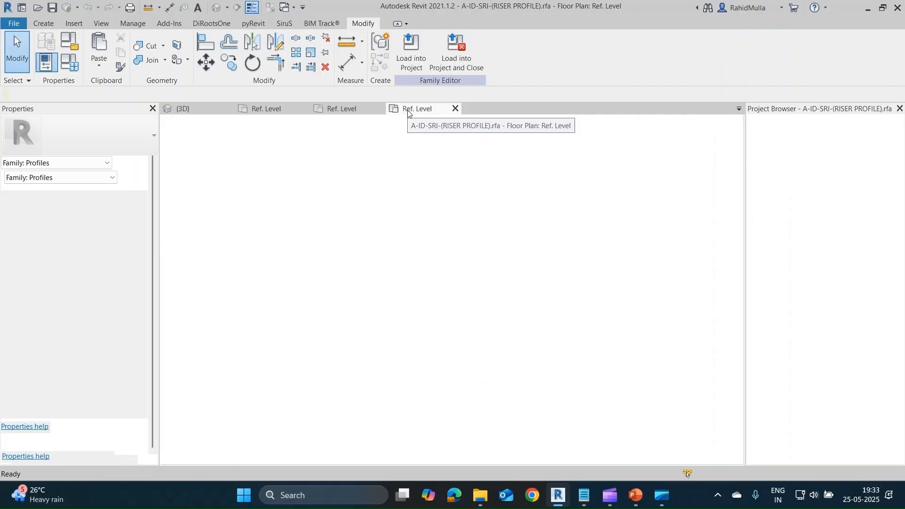
{"action": "left_click", "coordinate": [545, 147]}
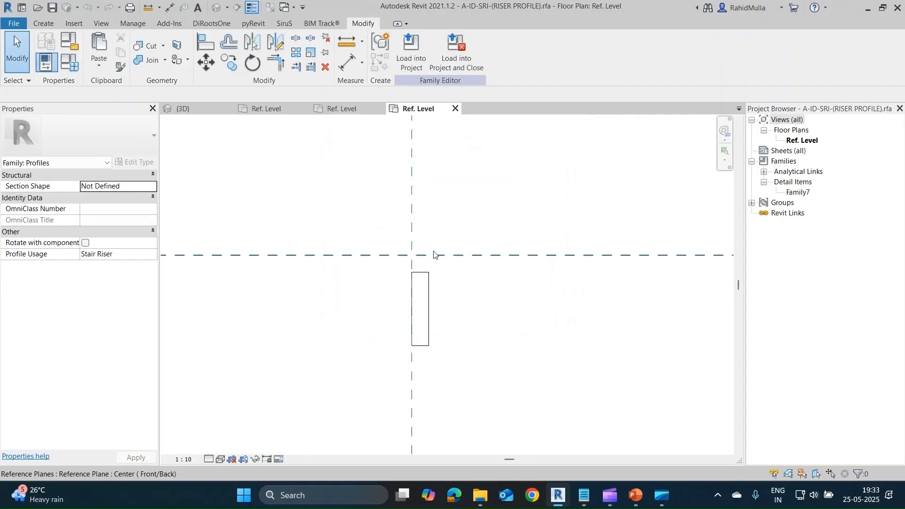
{"action": "scroll", "coordinate": [424, 273], "scroll_direction": "up", "scroll_amount": 1}
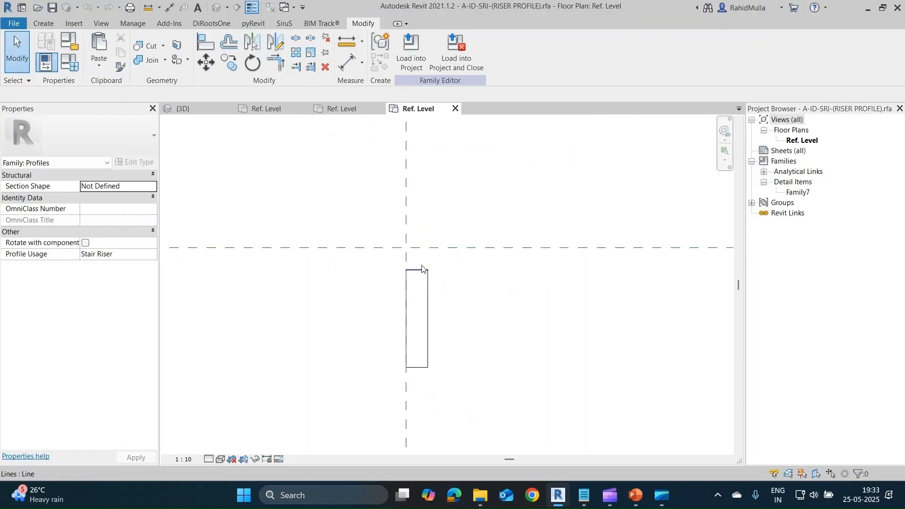
Check the distance between the top edge of the riser outline and the horizontal reference plane.
{"action": "left_click", "coordinate": [415, 270]}
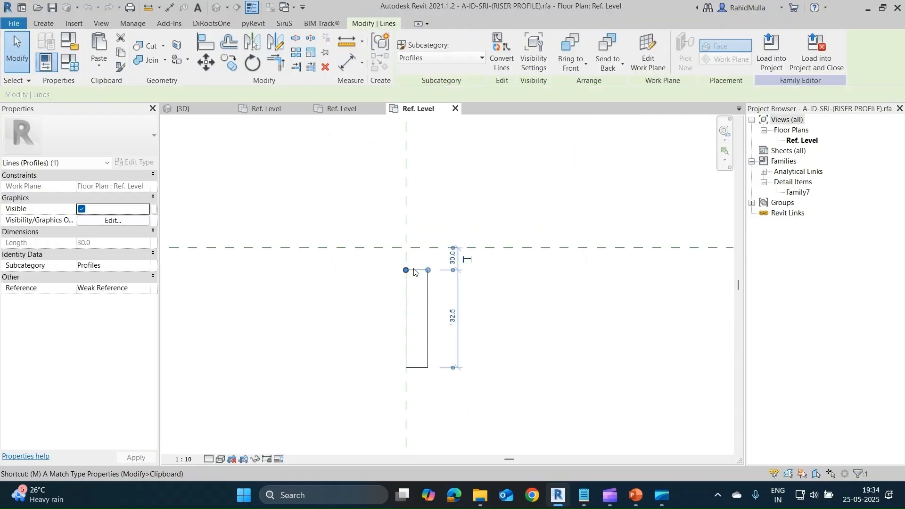
{"action": "key", "text": "m"}
{"action": "key", "text": "v"}
{"action": "left_click", "coordinate": [415, 270]}
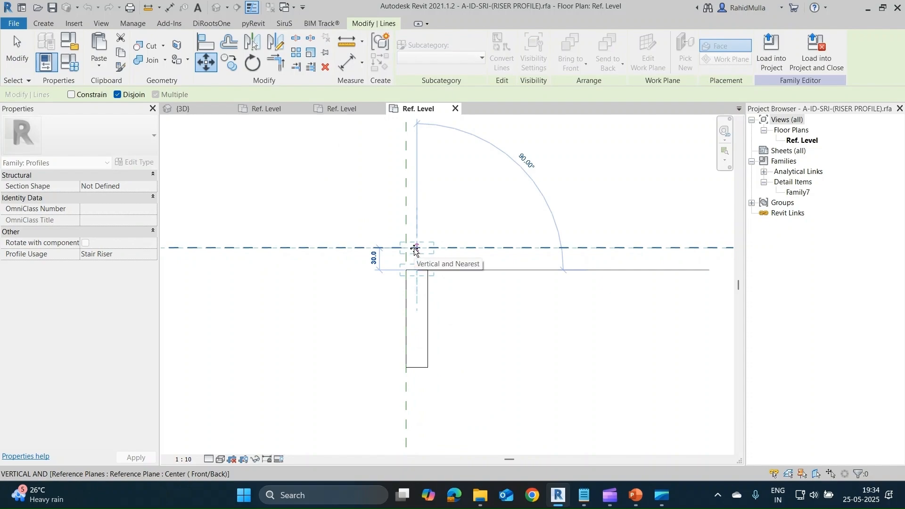
{"action": "key", "text": "Escape"}
{"action": "key", "text": "Escape"}
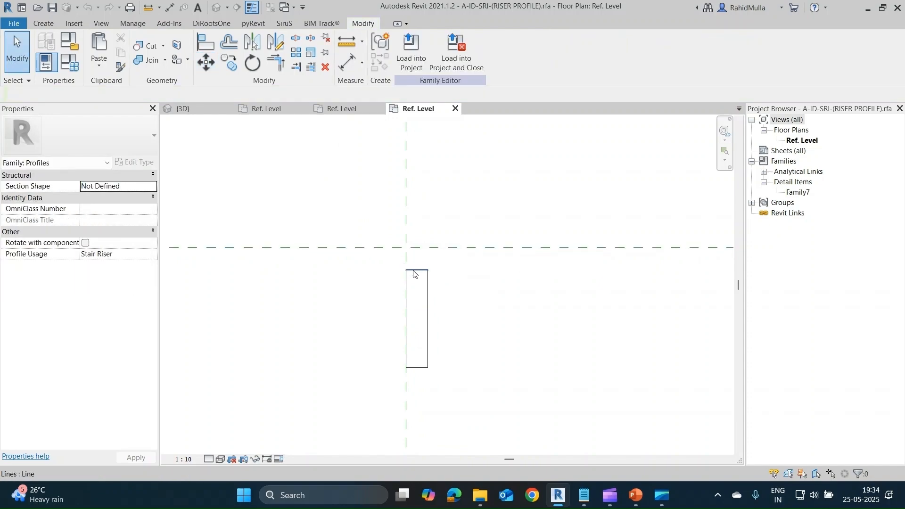
Return to the project's 3D view and inspect the precast stair's run type, A-ID-SRI-(30MM L RISER & TREAD ), including its tread and riser settings.
{"action": "left_click", "coordinate": [206, 116]}
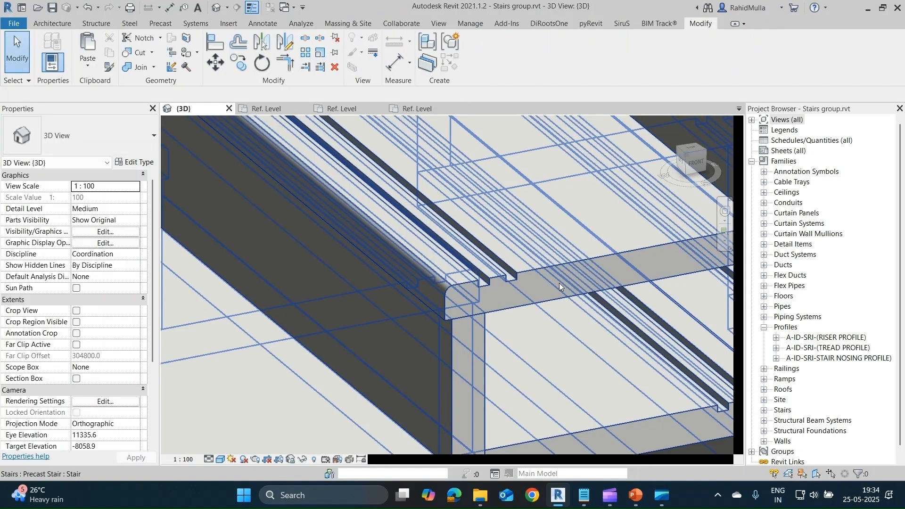
{"action": "scroll", "coordinate": [558, 283], "scroll_direction": "down", "scroll_amount": 3}
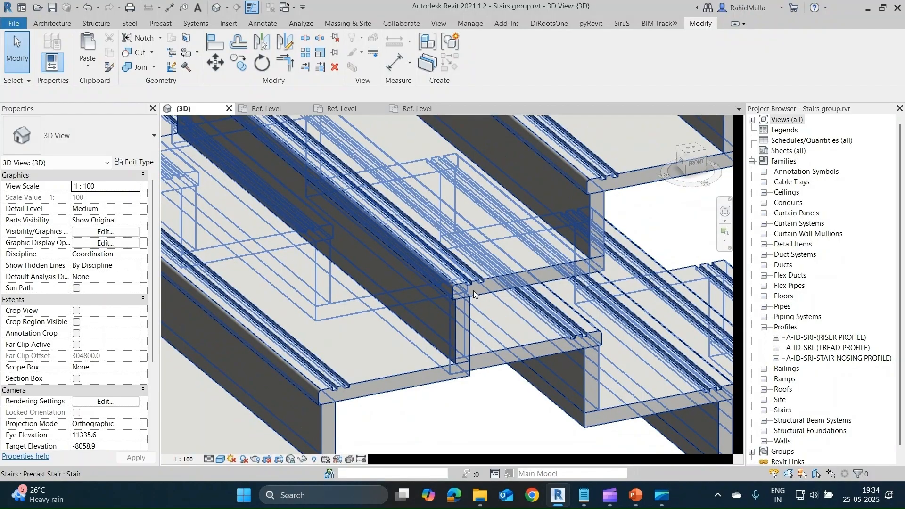
{"action": "left_click", "coordinate": [474, 289]}
{"action": "left_click", "coordinate": [134, 166]}
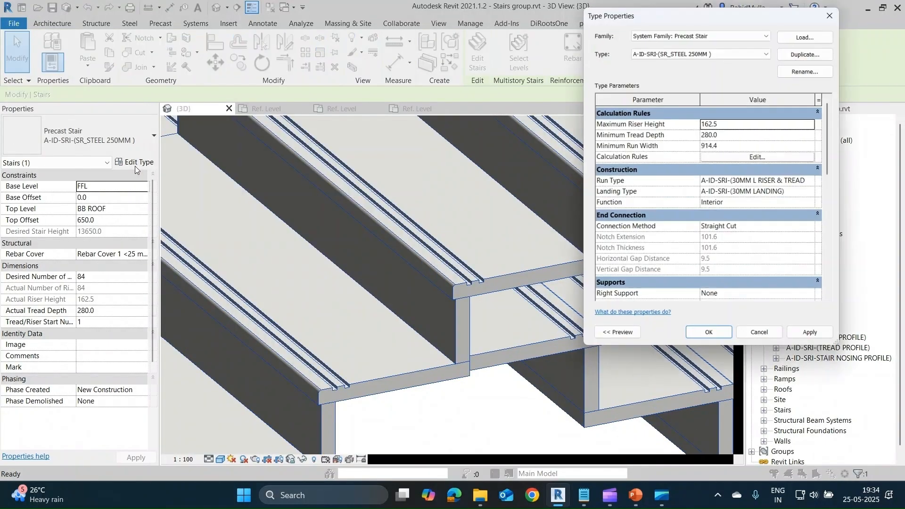
{"action": "left_click", "coordinate": [817, 181]}
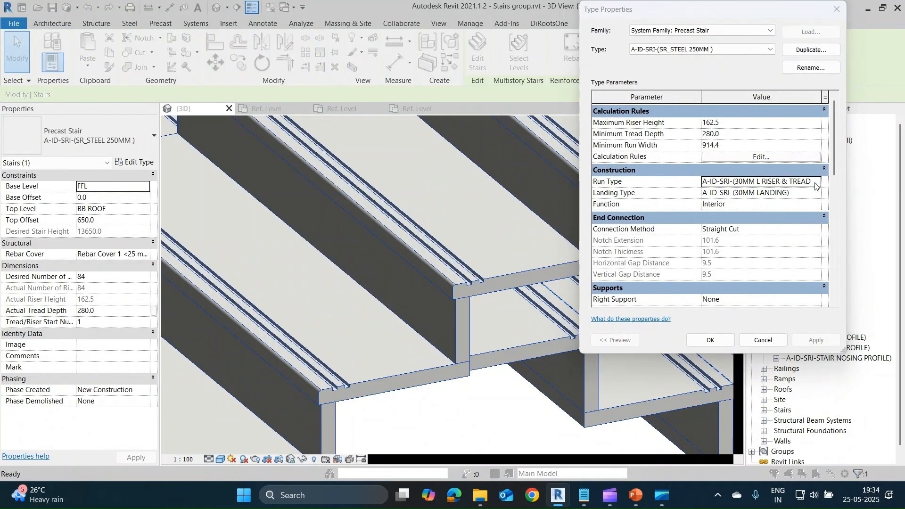
{"action": "left_click", "coordinate": [818, 181]}
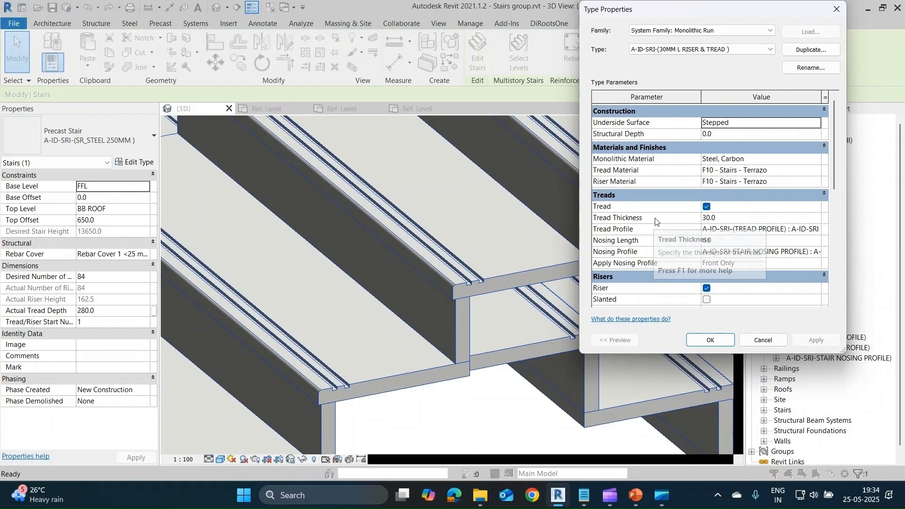
{"action": "scroll", "coordinate": [729, 245], "scroll_direction": "down", "scroll_amount": 2}
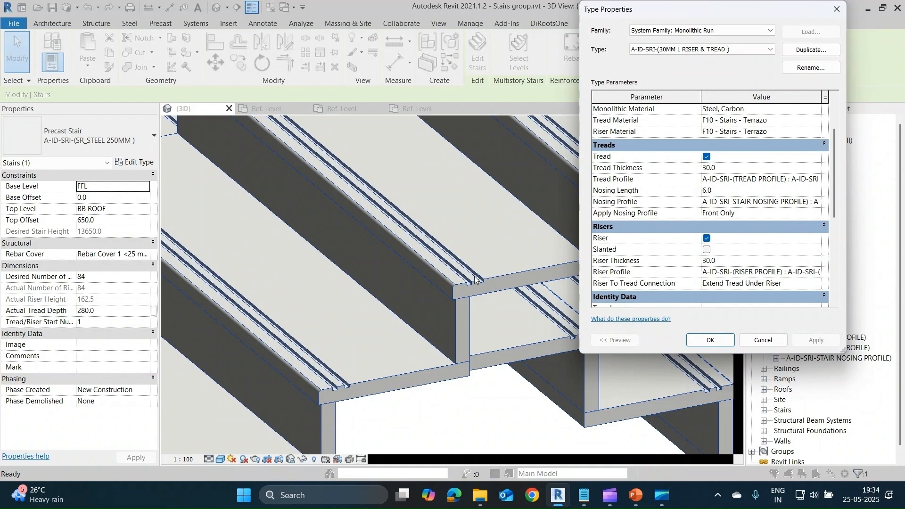
Try the run type's nosing profile application with Front and Left, and with Front, Left and Right.
{"action": "left_click", "coordinate": [801, 213]}
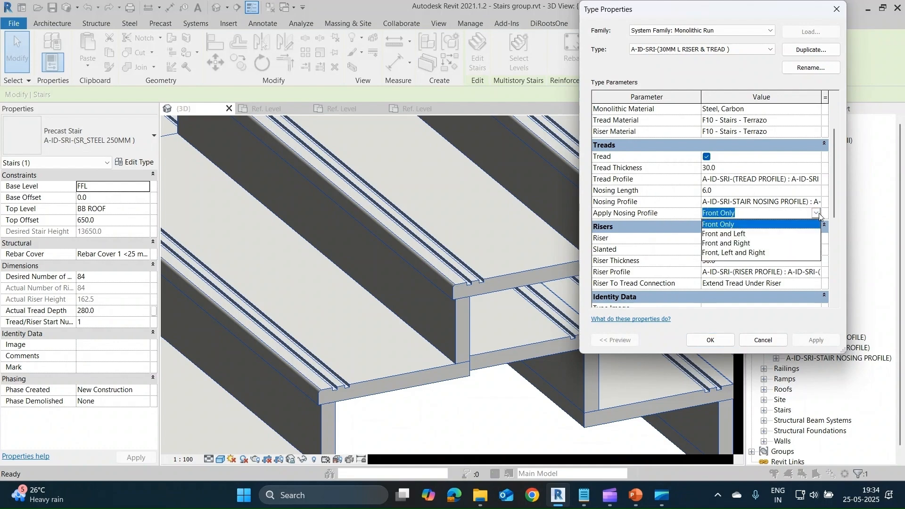
{"action": "left_click", "coordinate": [739, 240]}
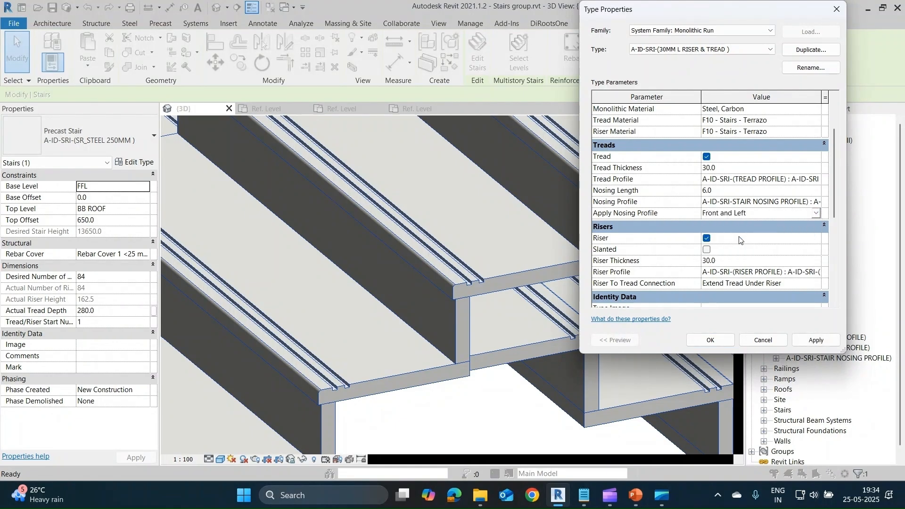
{"action": "left_click", "coordinate": [820, 341]}
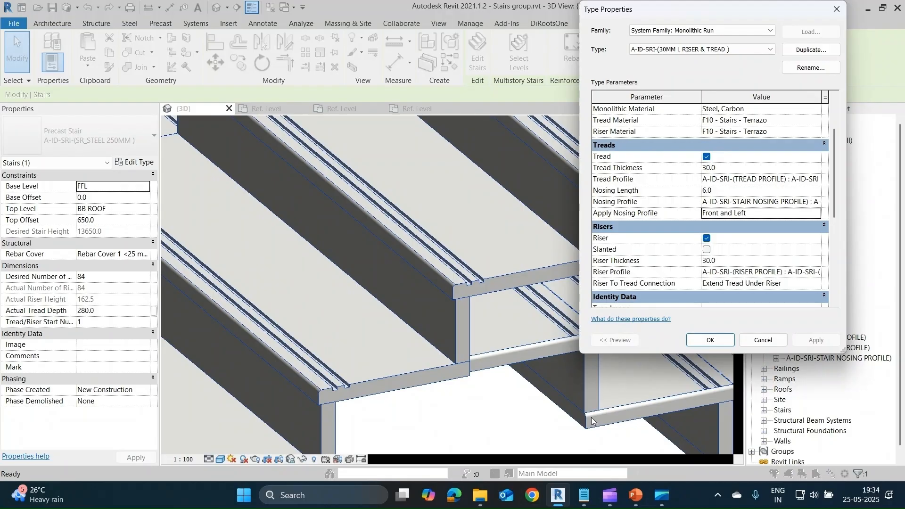
{"action": "left_click", "coordinate": [815, 214]}
{"action": "left_click", "coordinate": [769, 255]}
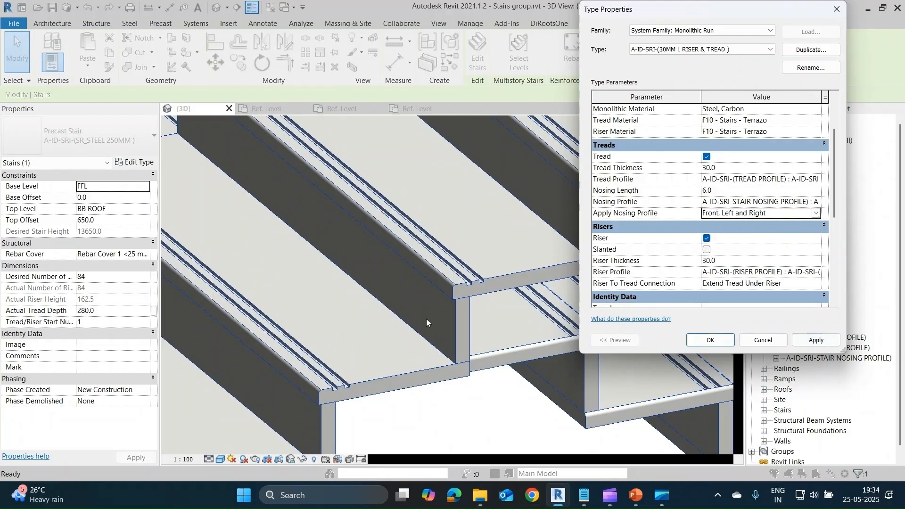
{"action": "left_click", "coordinate": [813, 341]}
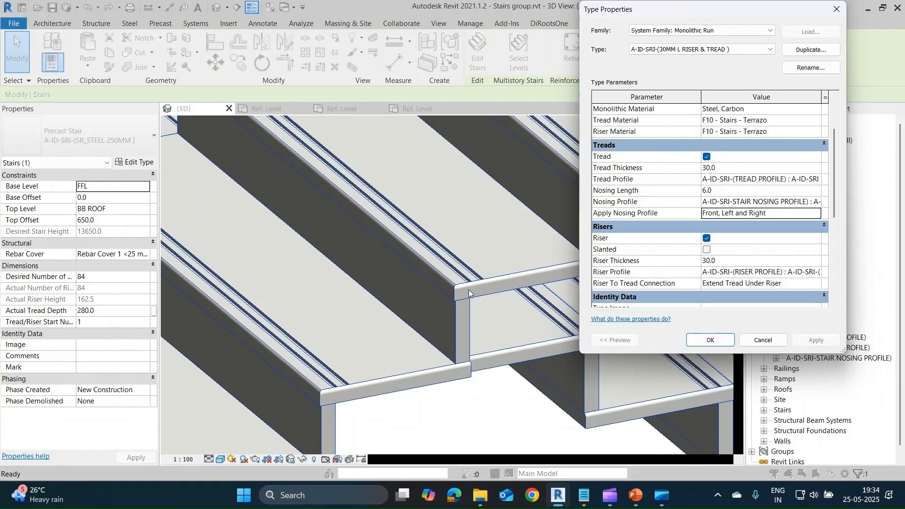
Set the run type's Apply Nosing Profile option back to Front Only and apply it.
{"action": "left_click", "coordinate": [818, 213]}
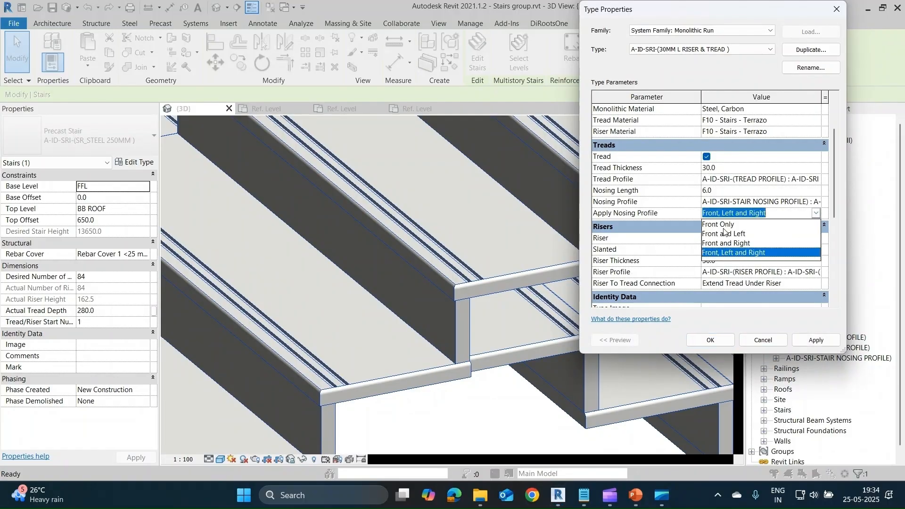
{"action": "left_click", "coordinate": [775, 224]}
{"action": "left_click", "coordinate": [812, 341]}
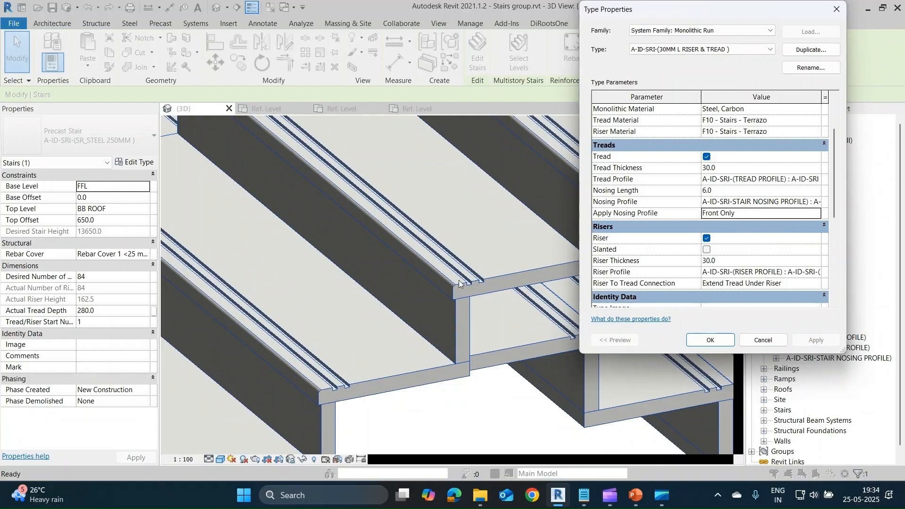
Try the run type with Riser turned off and Slanted turned on, applying the change to the stair.
{"action": "scroll", "coordinate": [768, 234], "scroll_direction": "down", "scroll_amount": 1}
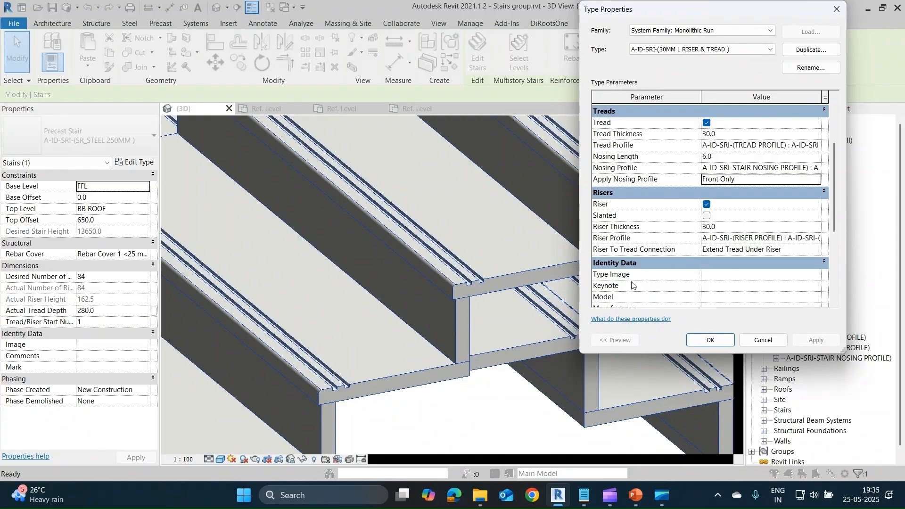
{"action": "scroll", "coordinate": [634, 285], "scroll_direction": "down", "scroll_amount": 4}
{"action": "scroll", "coordinate": [648, 281], "scroll_direction": "up", "scroll_amount": 5}
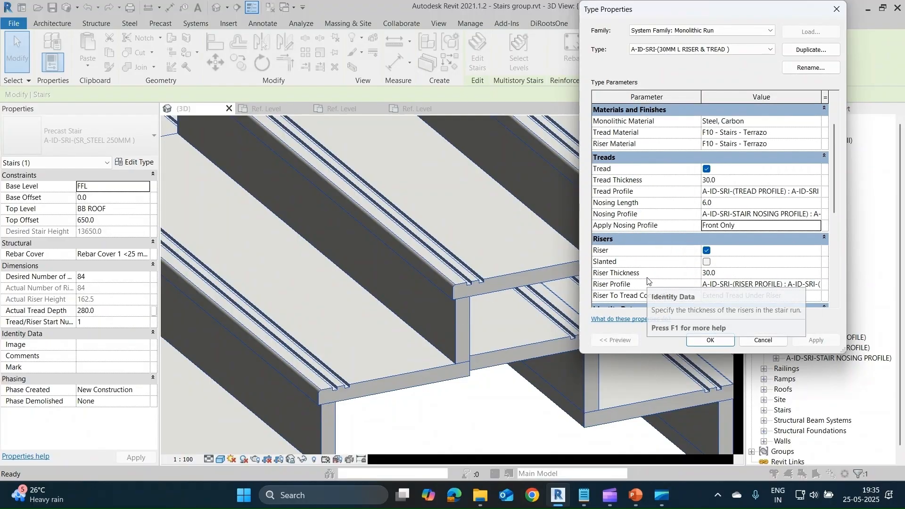
{"action": "scroll", "coordinate": [647, 281], "scroll_direction": "up", "scroll_amount": 1}
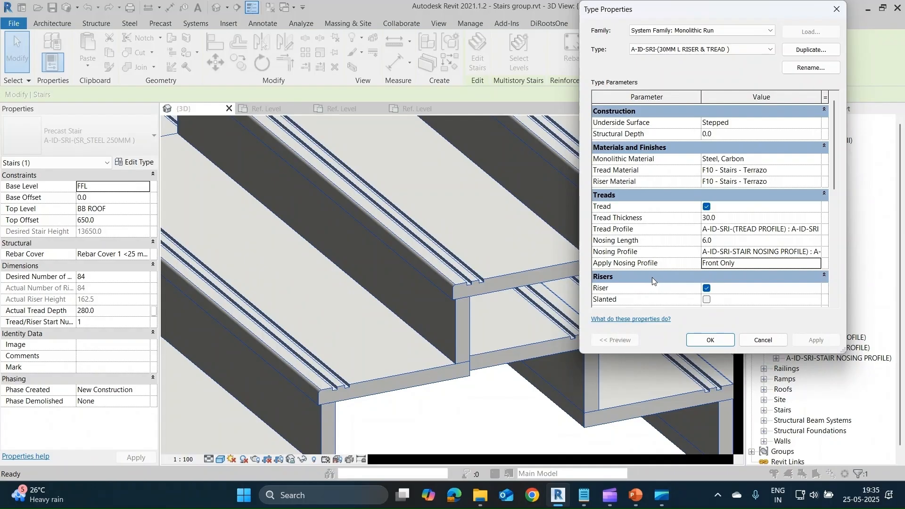
{"action": "left_click", "coordinate": [706, 288]}
{"action": "left_click", "coordinate": [707, 299]}
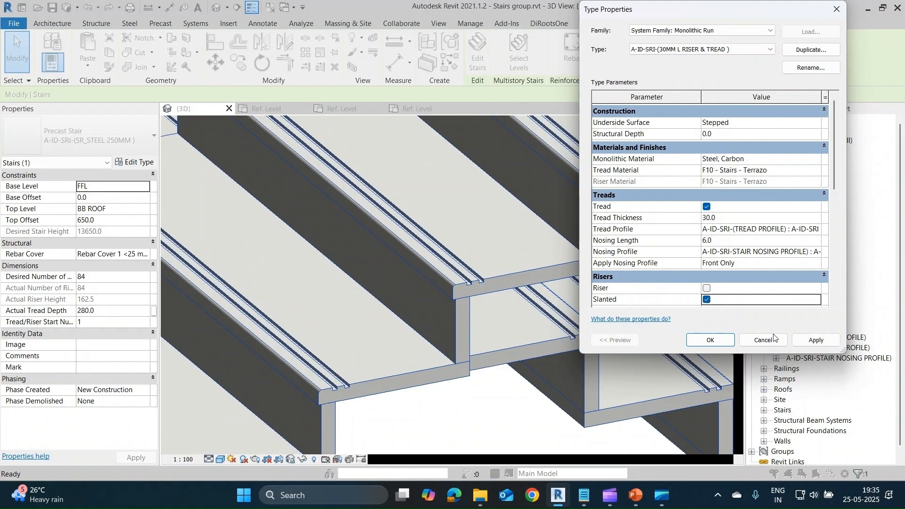
{"action": "left_click", "coordinate": [810, 341]}
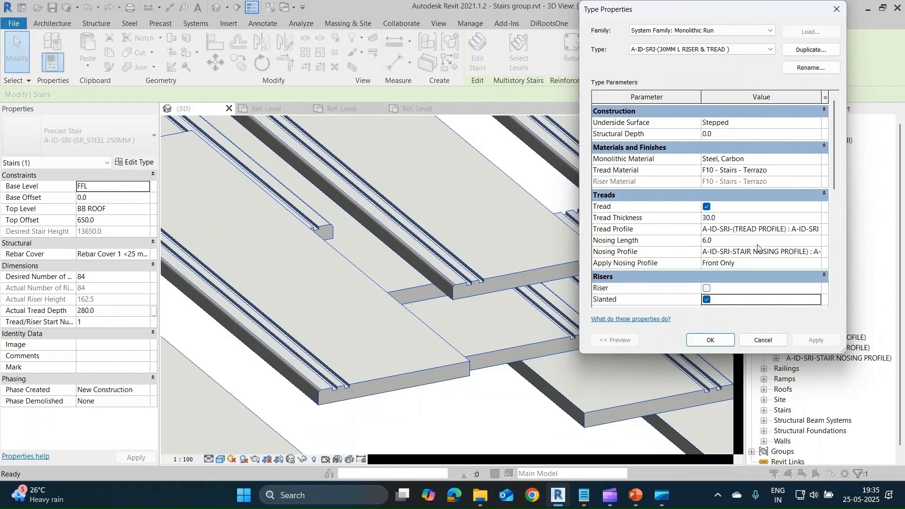
Turn Riser back on and Slanted off in the run type, and accept the run and stair type properties.
{"action": "left_click", "coordinate": [706, 288]}
{"action": "left_click", "coordinate": [707, 299]}
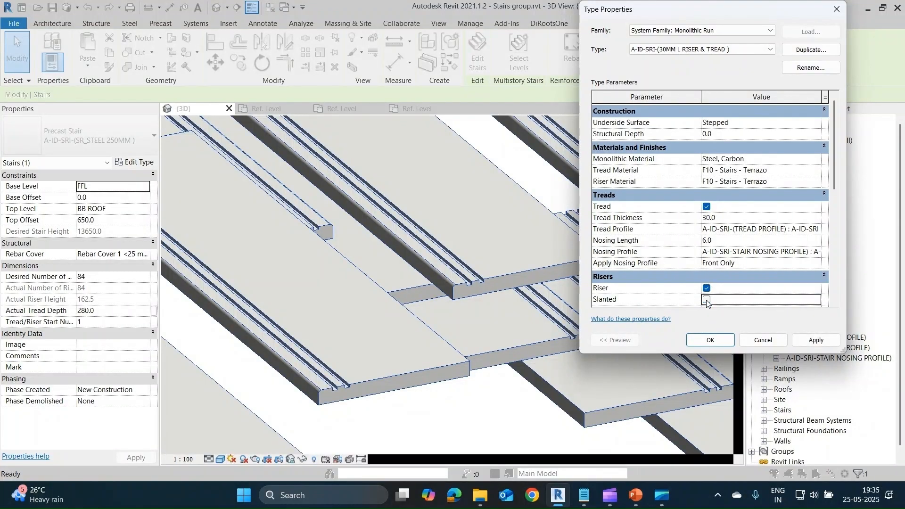
{"action": "left_click", "coordinate": [815, 345]}
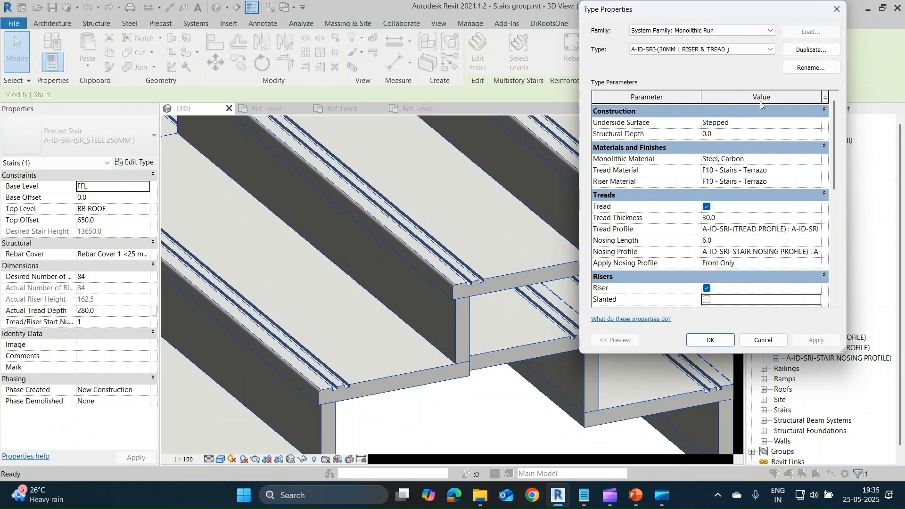
{"action": "left_click", "coordinate": [709, 340]}
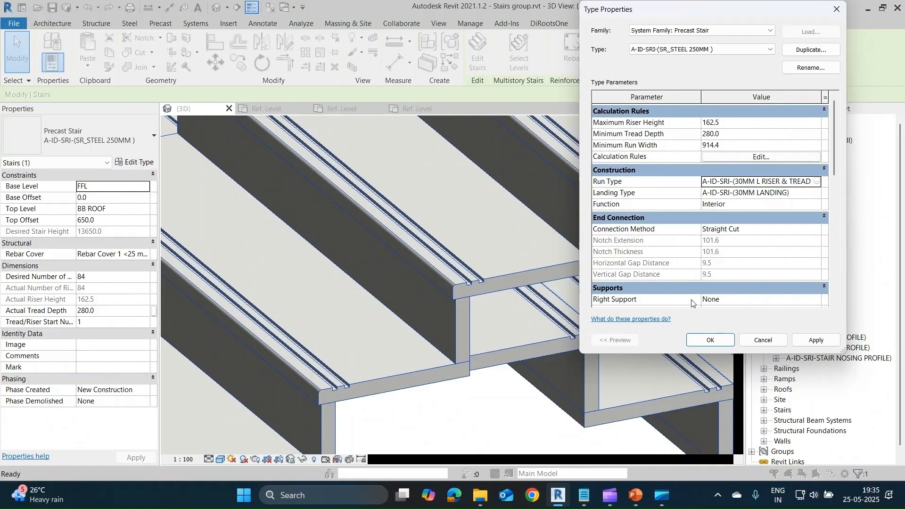
{"action": "left_click", "coordinate": [709, 339]}
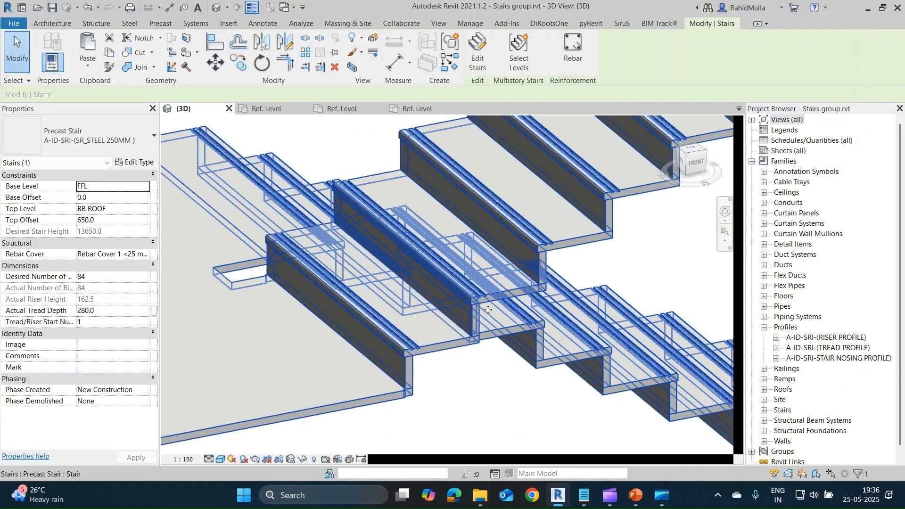
Try changing the precast stair type's end connection method to Notch at the landing joint, and discard the type changes.
{"action": "scroll", "coordinate": [488, 310], "scroll_direction": "down", "scroll_amount": 5}
{"action": "scroll", "coordinate": [466, 328], "scroll_direction": "up", "scroll_amount": 7}
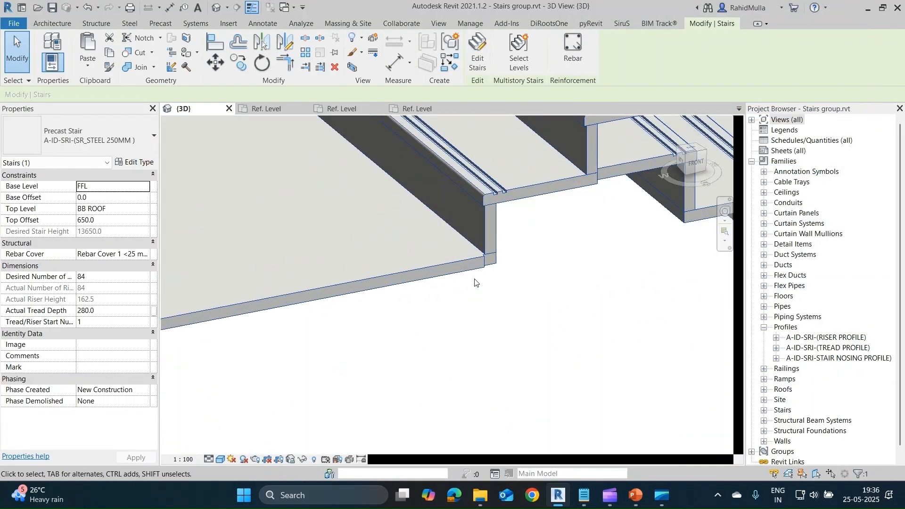
{"action": "scroll", "coordinate": [494, 264], "scroll_direction": "up", "scroll_amount": 2}
{"action": "left_click", "coordinate": [507, 269]}
{"action": "left_click", "coordinate": [493, 247]}
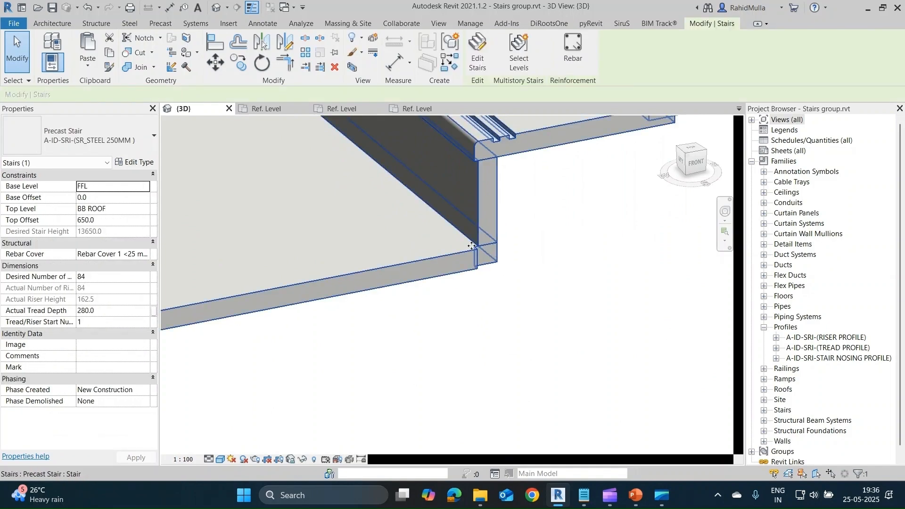
{"action": "left_click", "coordinate": [135, 162]}
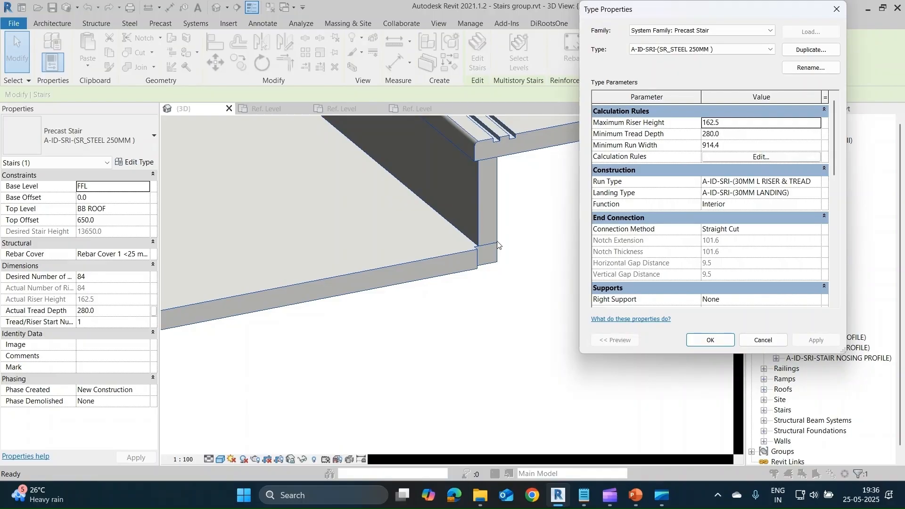
{"action": "left_click", "coordinate": [818, 231]}
{"action": "left_click", "coordinate": [721, 252]}
{"action": "left_click", "coordinate": [827, 341]}
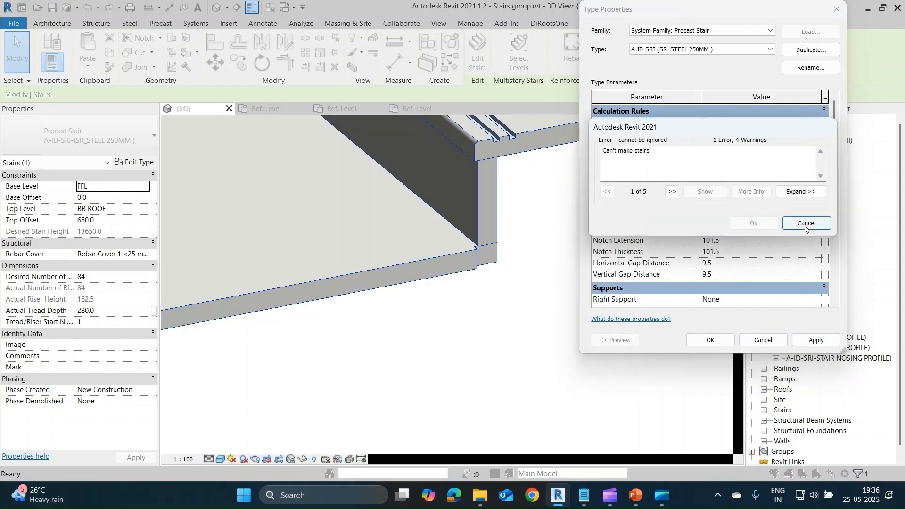
{"action": "left_click", "coordinate": [798, 225]}
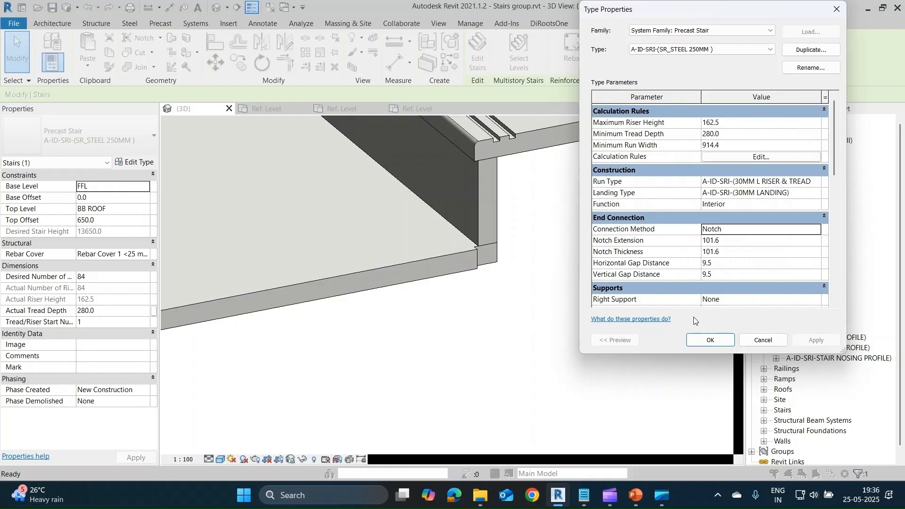
{"action": "left_click", "coordinate": [762, 339]}
Select the separate cast-in-place stair with the thick landing and open its type properties.
{"action": "scroll", "coordinate": [502, 244], "scroll_direction": "down", "scroll_amount": 8}
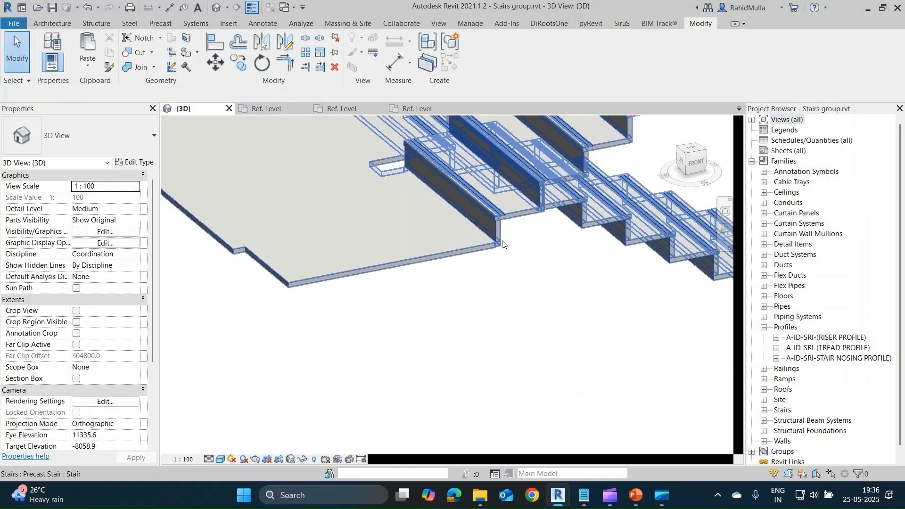
{"action": "middle_click_drag", "start_coordinate": [435, 356], "coordinate": [503, 361]}
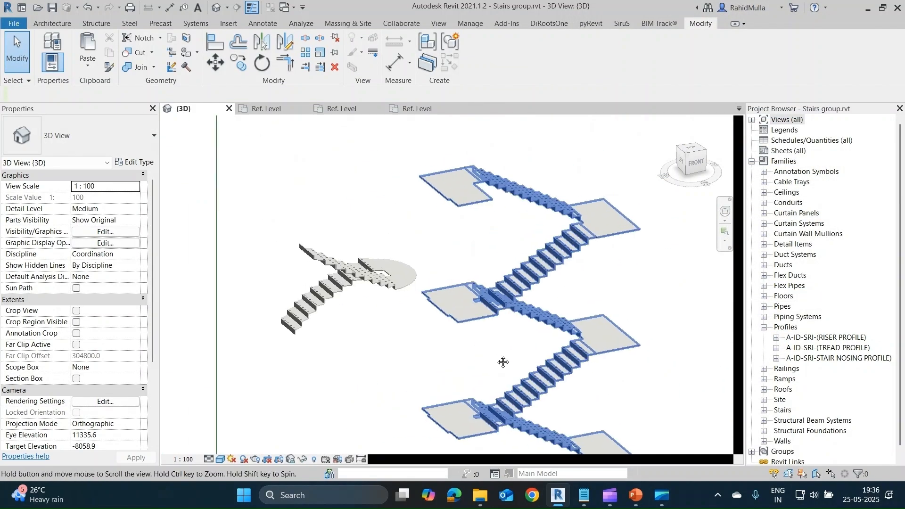
{"action": "scroll", "coordinate": [498, 354], "scroll_direction": "down", "scroll_amount": 4}
{"action": "scroll", "coordinate": [454, 235], "scroll_direction": "up", "scroll_amount": 5}
{"action": "scroll", "coordinate": [454, 237], "scroll_direction": "up", "scroll_amount": 4}
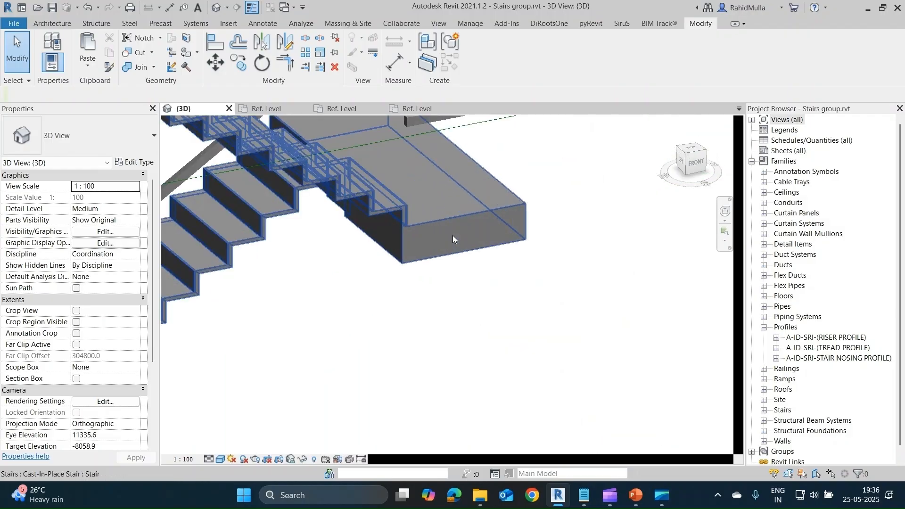
{"action": "left_click", "coordinate": [515, 320]}
{"action": "scroll", "coordinate": [515, 320], "scroll_direction": "up", "scroll_amount": 2}
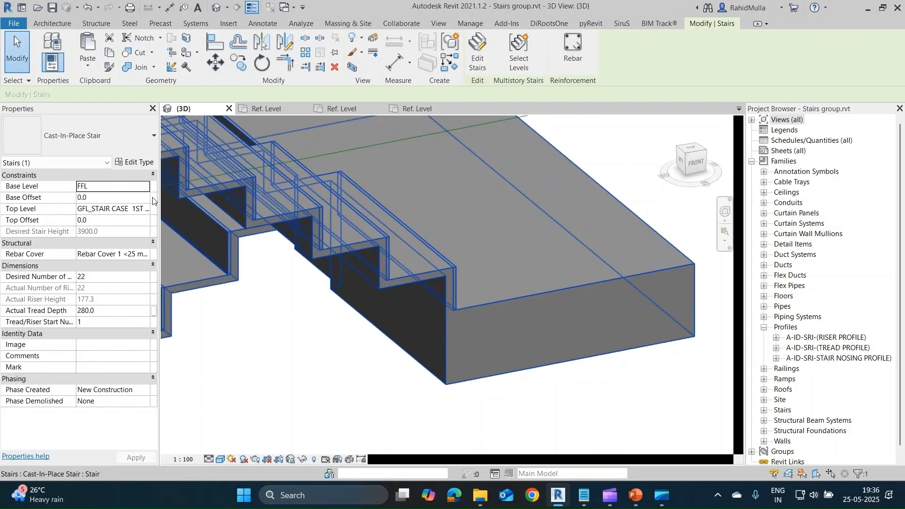
{"action": "left_click", "coordinate": [126, 162]}
Review the cast-in-place stair type's construction, support, graphics and identity parameters, and close the properties without changes.
{"action": "scroll", "coordinate": [783, 253], "scroll_direction": "down", "scroll_amount": 3}
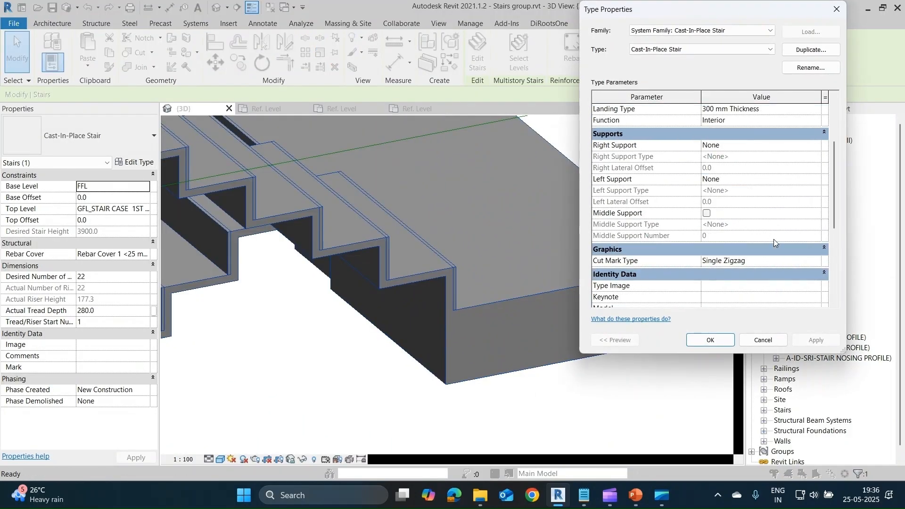
{"action": "scroll", "coordinate": [782, 208], "scroll_direction": "up", "scroll_amount": 2}
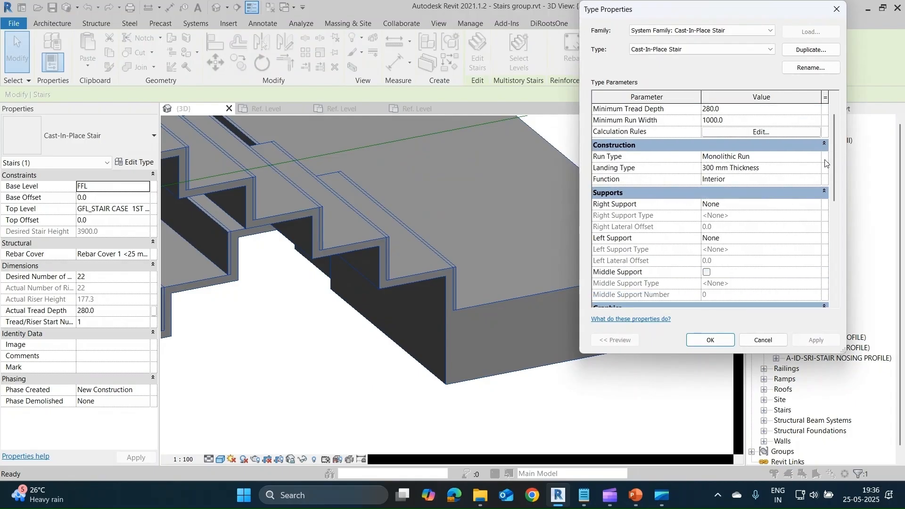
{"action": "left_click", "coordinate": [819, 156]}
{"action": "left_click", "coordinate": [815, 156]}
{"action": "key", "text": "Escape"}
{"action": "scroll", "coordinate": [771, 239], "scroll_direction": "down", "scroll_amount": 6}
{"action": "scroll", "coordinate": [772, 242], "scroll_direction": "up", "scroll_amount": 3}
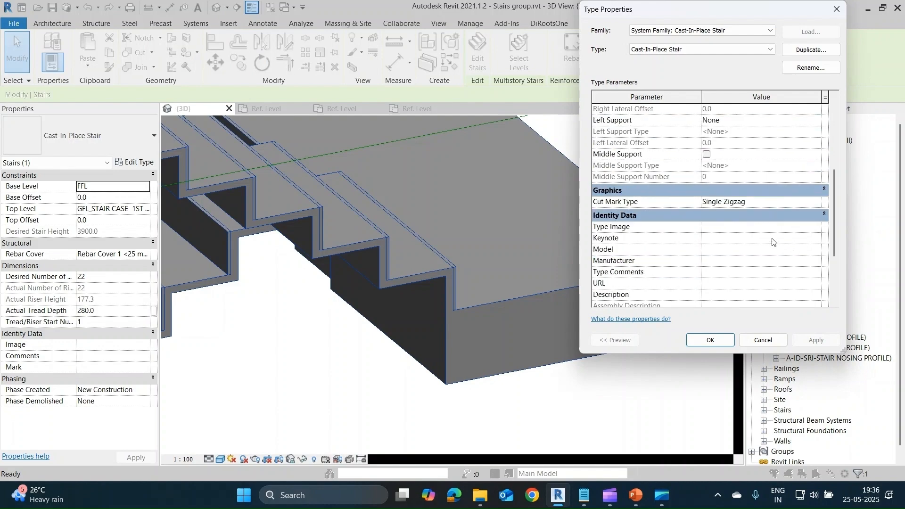
{"action": "scroll", "coordinate": [773, 242], "scroll_direction": "up", "scroll_amount": 4}
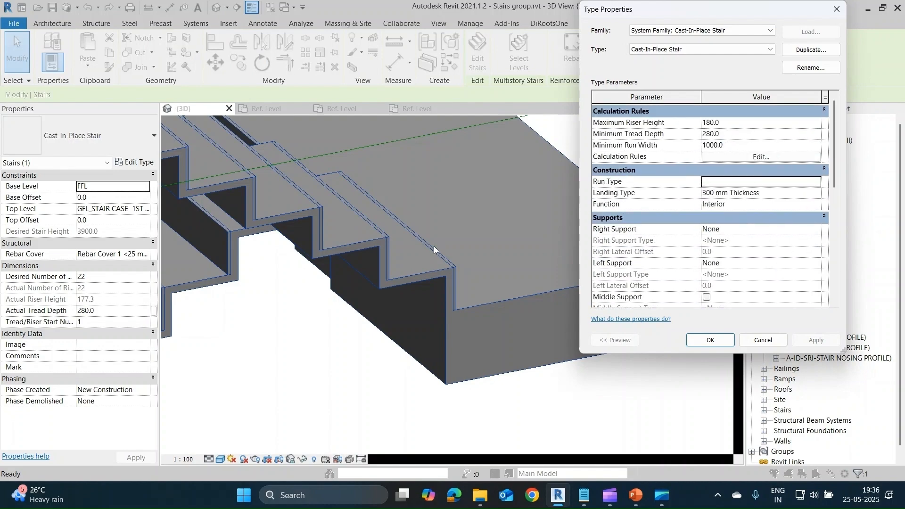
{"action": "left_click", "coordinate": [762, 340]}
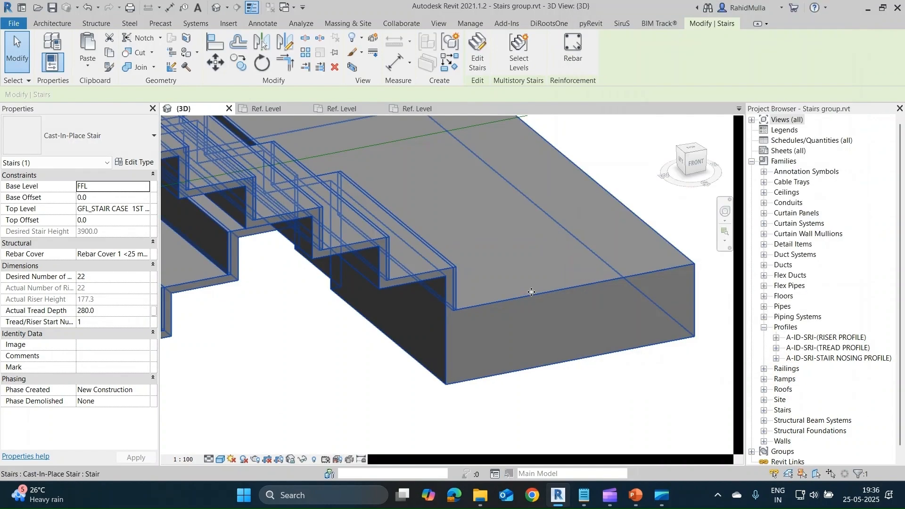
Change the cast-in-place stair's type to Precast Stair and reselect the stair.
{"action": "left_click", "coordinate": [553, 270]}
{"action": "left_click", "coordinate": [110, 151]}
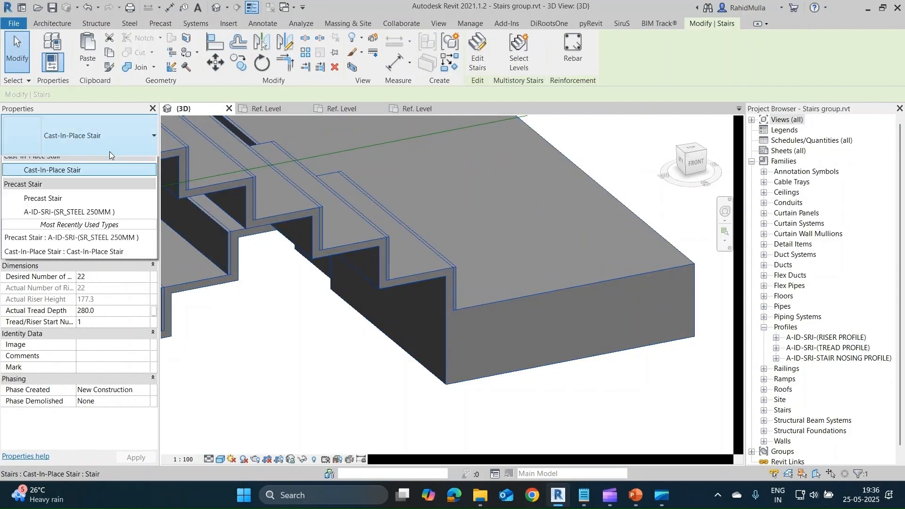
{"action": "left_click", "coordinate": [43, 249]}
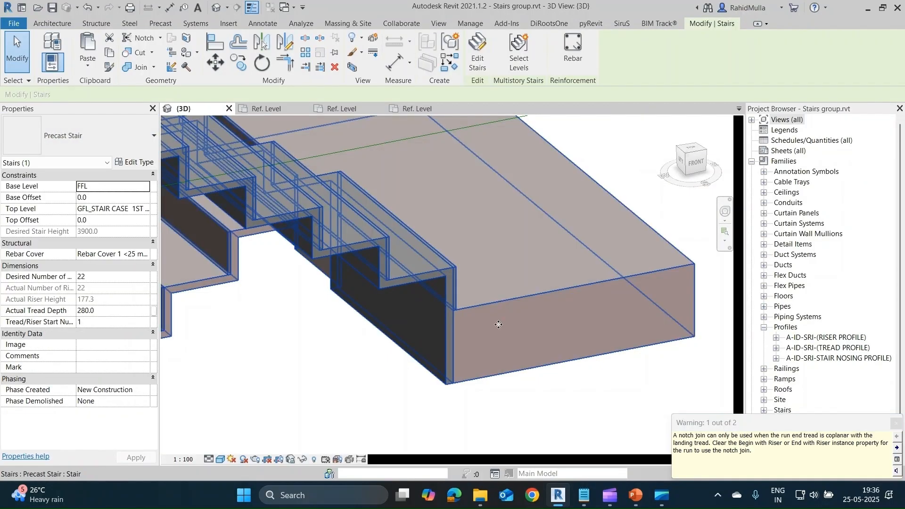
{"action": "left_click", "coordinate": [560, 387]}
{"action": "left_click", "coordinate": [521, 322]}
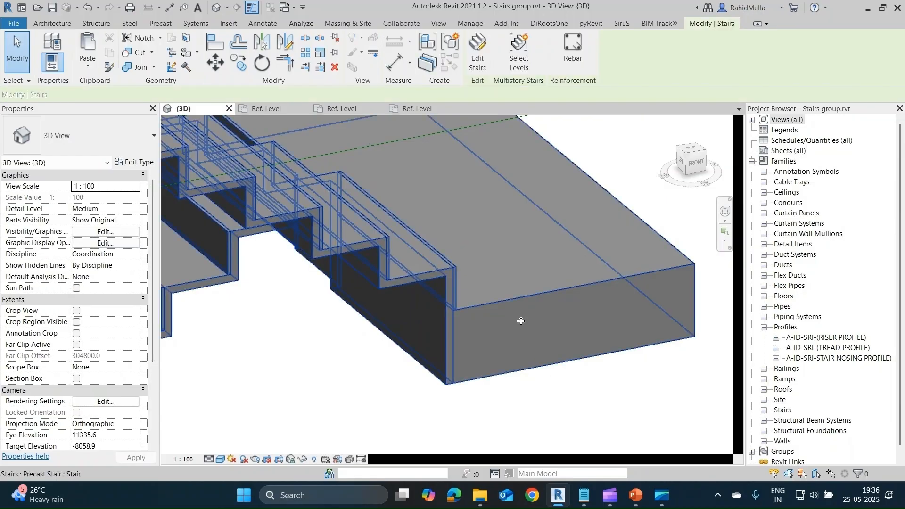
Set the Precast Stair type's end connection method to Straight Cut, accept the type properties and deselect the stair.
{"action": "left_click", "coordinate": [135, 162]}
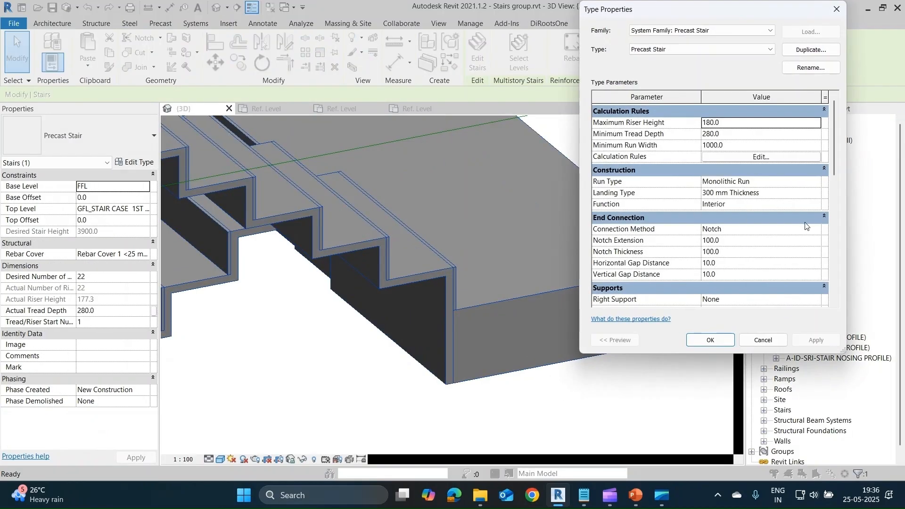
{"action": "scroll", "coordinate": [807, 227], "scroll_direction": "down", "scroll_amount": 1}
{"action": "scroll", "coordinate": [786, 196], "scroll_direction": "down", "scroll_amount": 6}
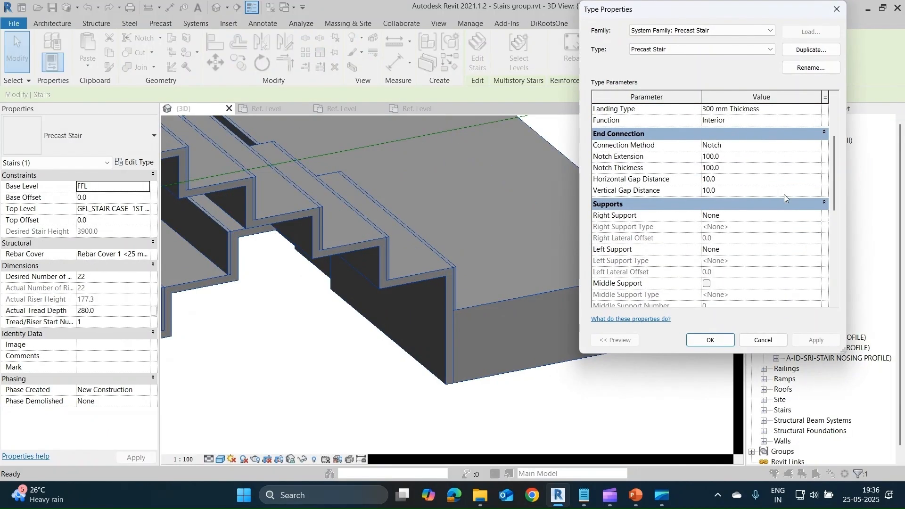
{"action": "scroll", "coordinate": [786, 215], "scroll_direction": "up", "scroll_amount": 4}
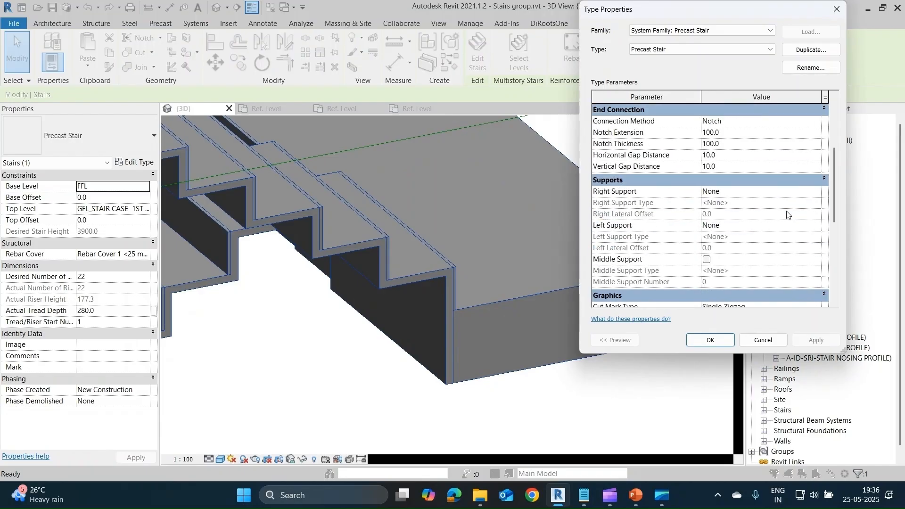
{"action": "left_click", "coordinate": [819, 123]}
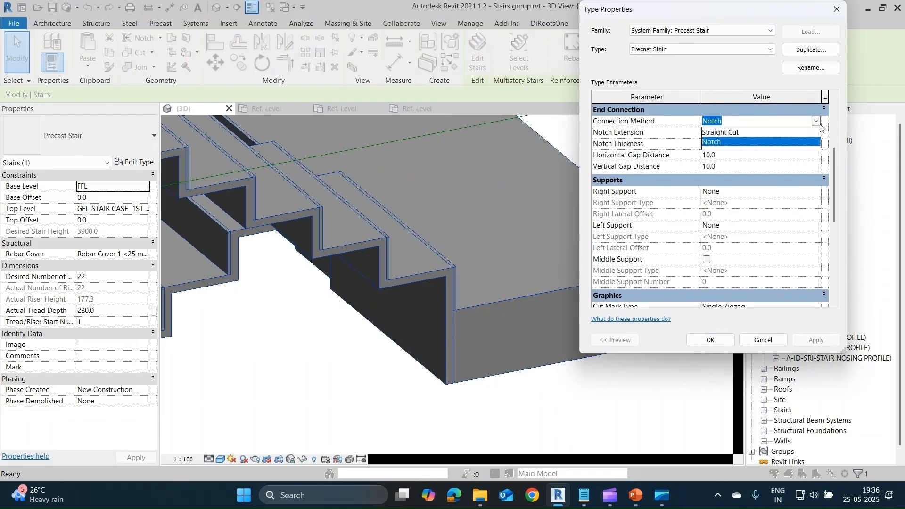
{"action": "left_click", "coordinate": [745, 132]}
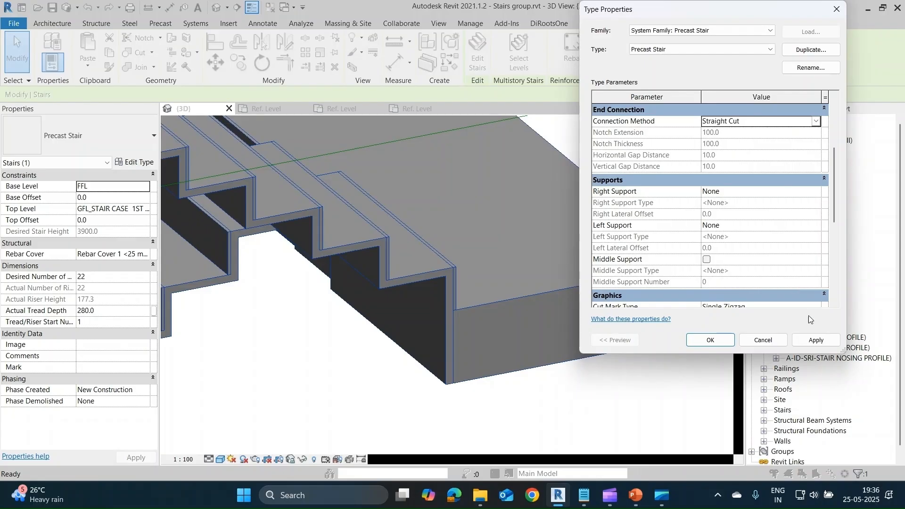
{"action": "left_click", "coordinate": [815, 340]}
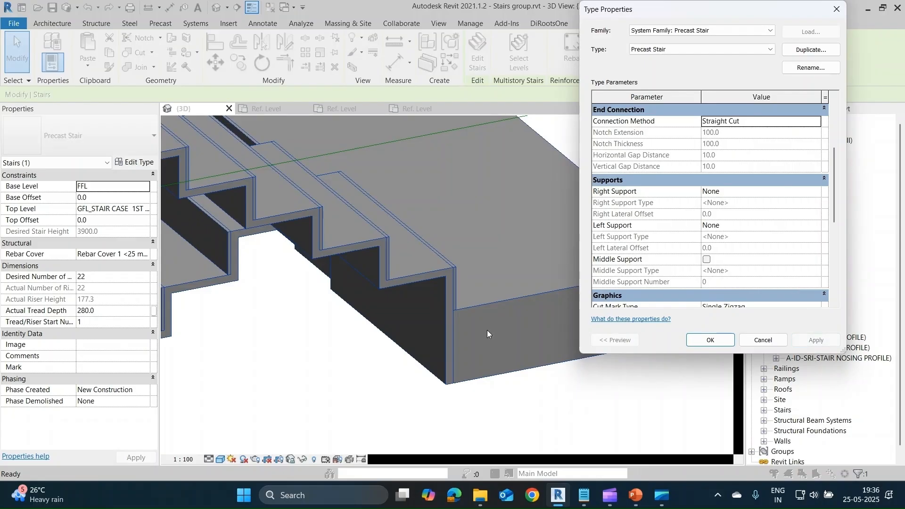
{"action": "left_click", "coordinate": [709, 340]}
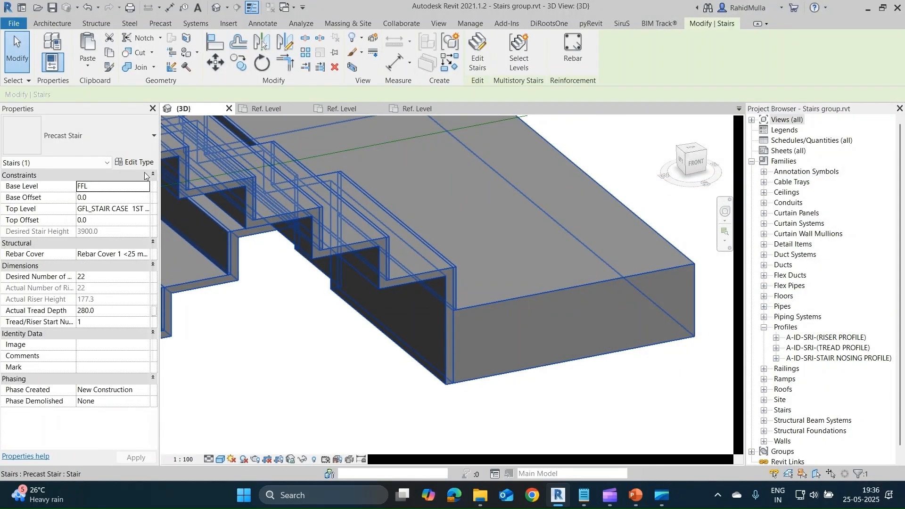
{"action": "key", "text": "Escape"}
Delete the precast stair with the thick landing.
{"action": "scroll", "coordinate": [549, 206], "scroll_direction": "down", "scroll_amount": 5}
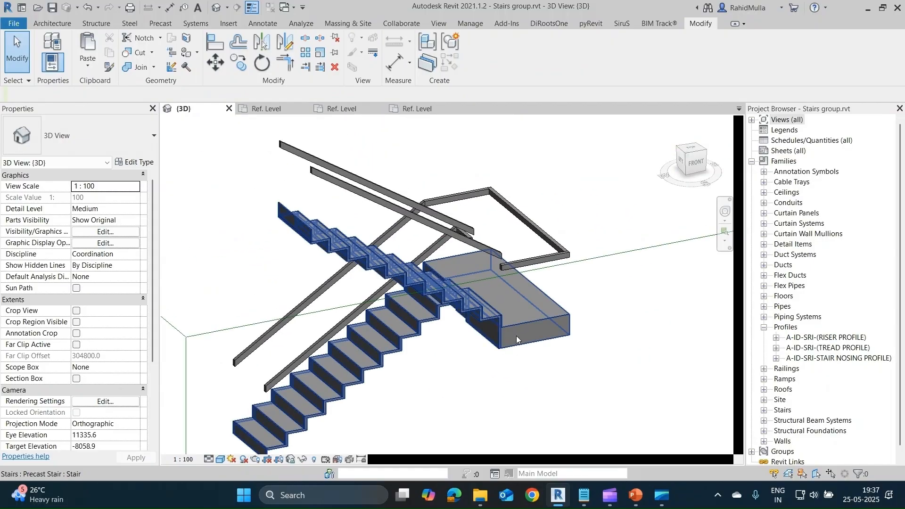
{"action": "left_click", "coordinate": [516, 335]}
{"action": "key", "text": "Delete"}
From the top view, draw the first straight run of a new Cast-In-Place Stair, 1000 mm wide and about 3080 mm long.
{"action": "scroll", "coordinate": [522, 255], "scroll_direction": "down", "scroll_amount": 2}
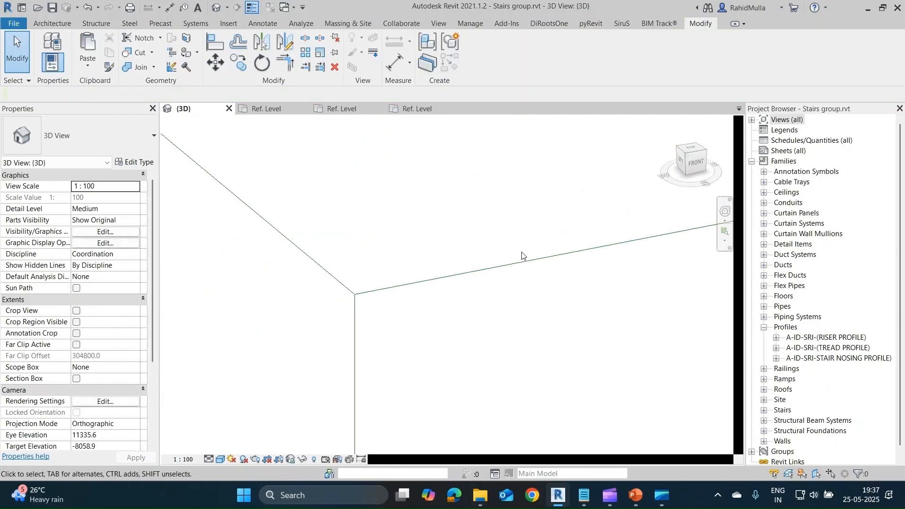
{"action": "scroll", "coordinate": [521, 255], "scroll_direction": "down", "scroll_amount": 3}
{"action": "middle_click_drag", "start_coordinate": [525, 263], "coordinate": [533, 377], "text": "shift"}
{"action": "left_click", "coordinate": [696, 153]}
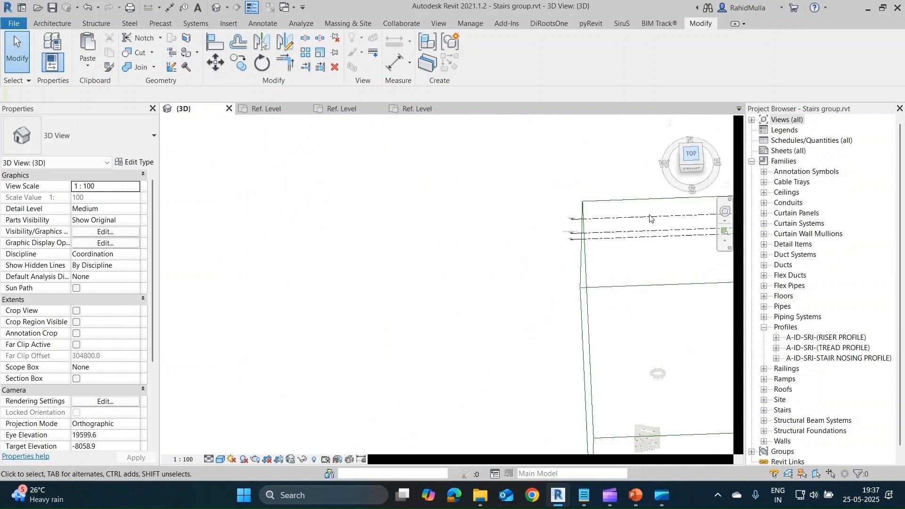
{"action": "left_click", "coordinate": [55, 23]}
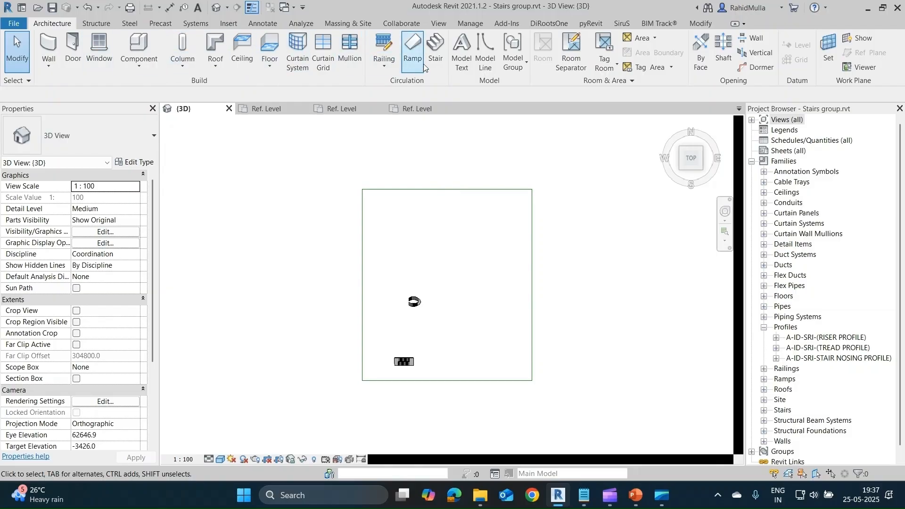
{"action": "left_click", "coordinate": [432, 54]}
{"action": "left_click", "coordinate": [90, 139]}
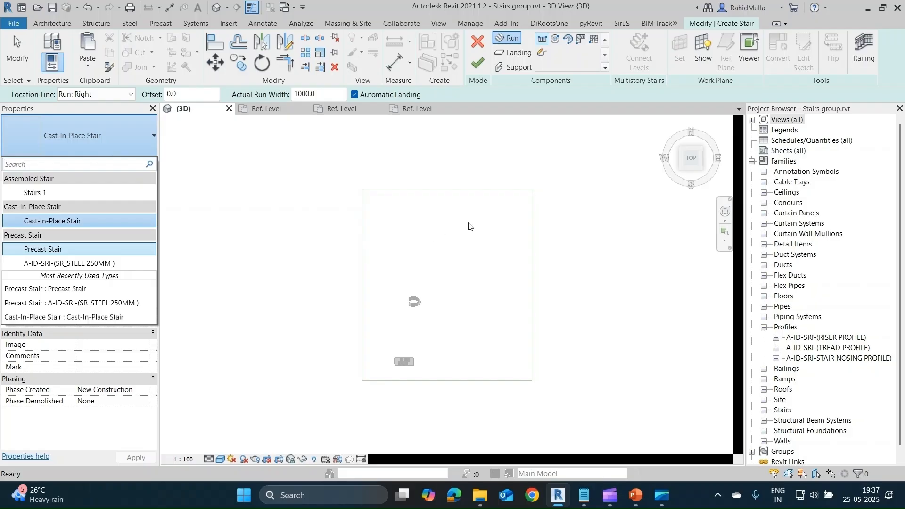
{"action": "scroll", "coordinate": [422, 217], "scroll_direction": "up", "scroll_amount": 3}
{"action": "left_click", "coordinate": [506, 38]}
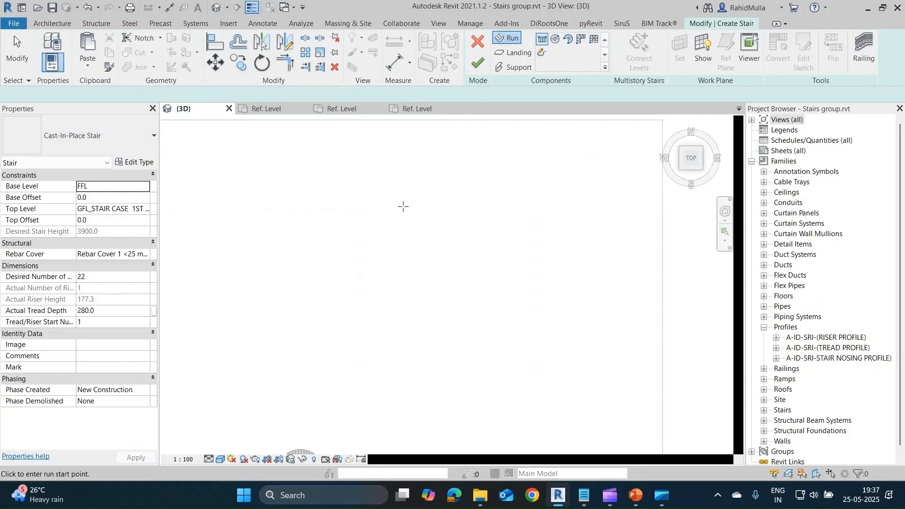
{"action": "left_click", "coordinate": [403, 206]}
{"action": "scroll", "coordinate": [445, 205], "scroll_direction": "up", "scroll_amount": 4}
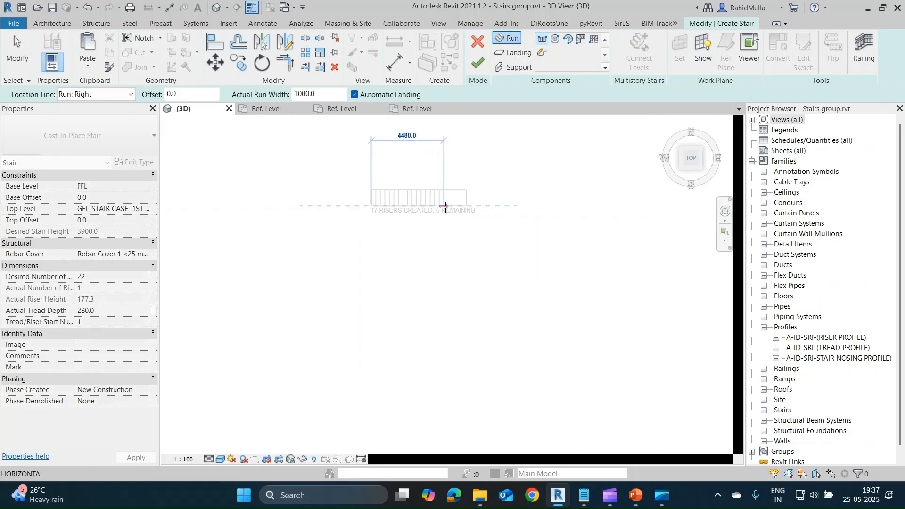
{"action": "left_click", "coordinate": [408, 205]}
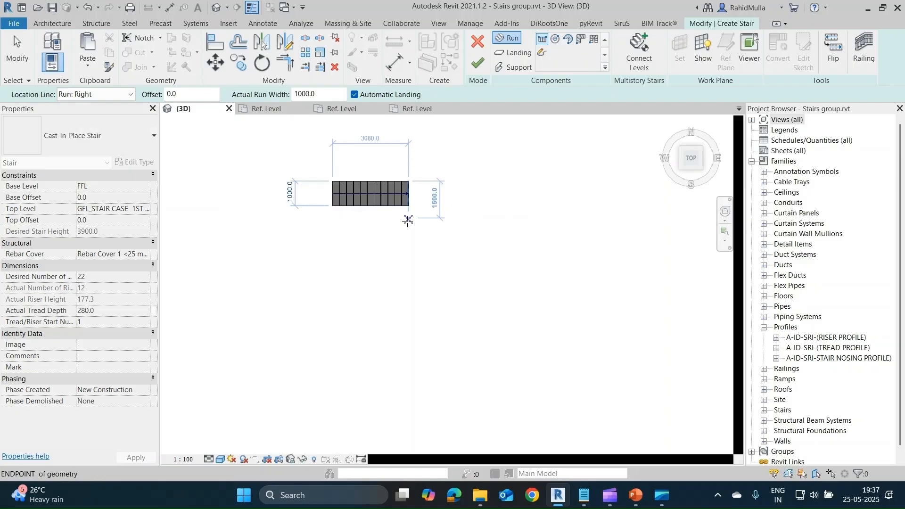
Draw a parallel return run with the remaining risers, joined to the first run by an automatic landing.
{"action": "left_click", "coordinate": [408, 231]}
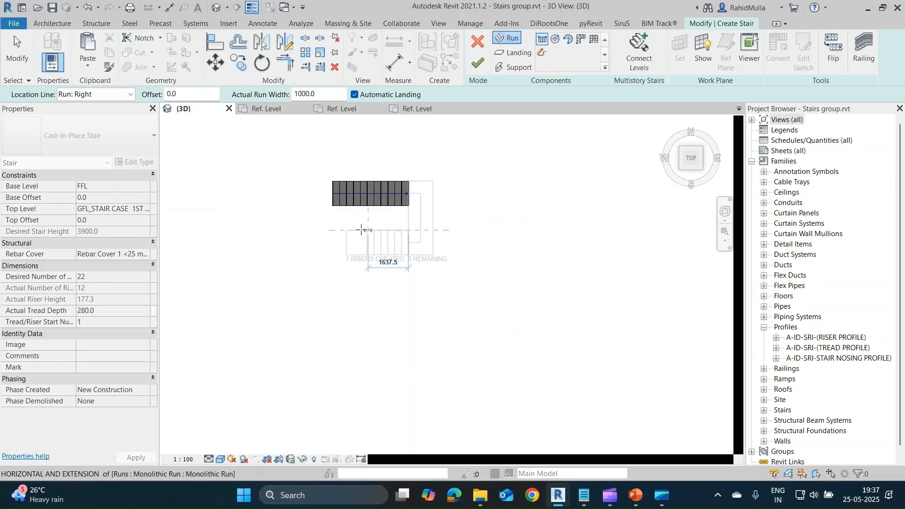
{"action": "left_click", "coordinate": [325, 231]}
{"action": "key", "text": "Escape"}
Try a monolithic thickness of 30 mm in the landing's type, set it to 50 mm and accept the type properties.
{"action": "middle_click_drag", "start_coordinate": [429, 287], "coordinate": [380, 304], "text": "shift"}
{"action": "scroll", "coordinate": [361, 354], "scroll_direction": "up", "scroll_amount": 5}
{"action": "middle_click_drag", "start_coordinate": [409, 335], "coordinate": [368, 258]}
{"action": "left_click", "coordinate": [535, 295]}
{"action": "left_click", "coordinate": [133, 162]}
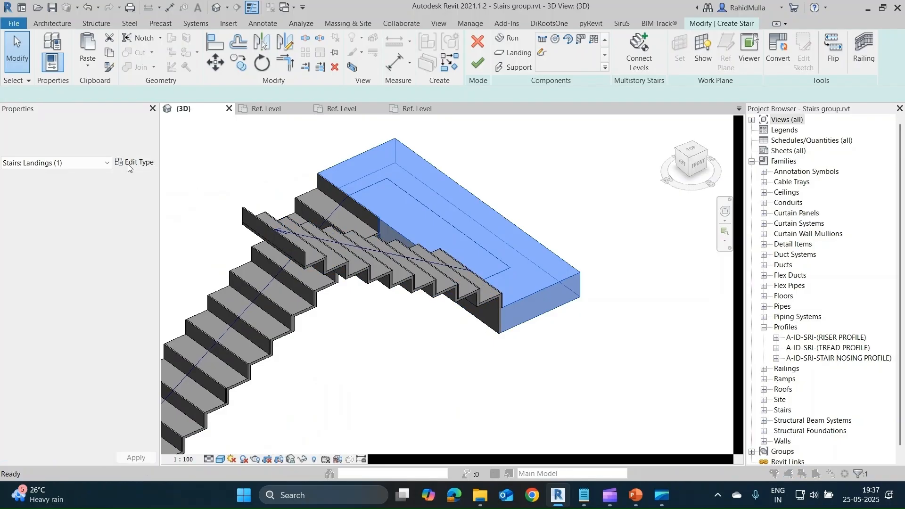
{"action": "key", "text": "Escape"}
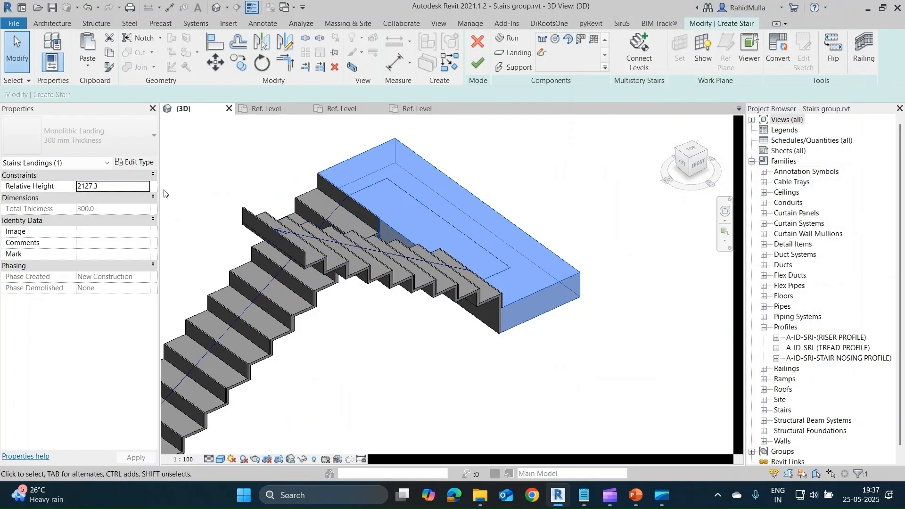
{"action": "left_click", "coordinate": [133, 162]}
{"action": "left_click", "coordinate": [751, 126]}
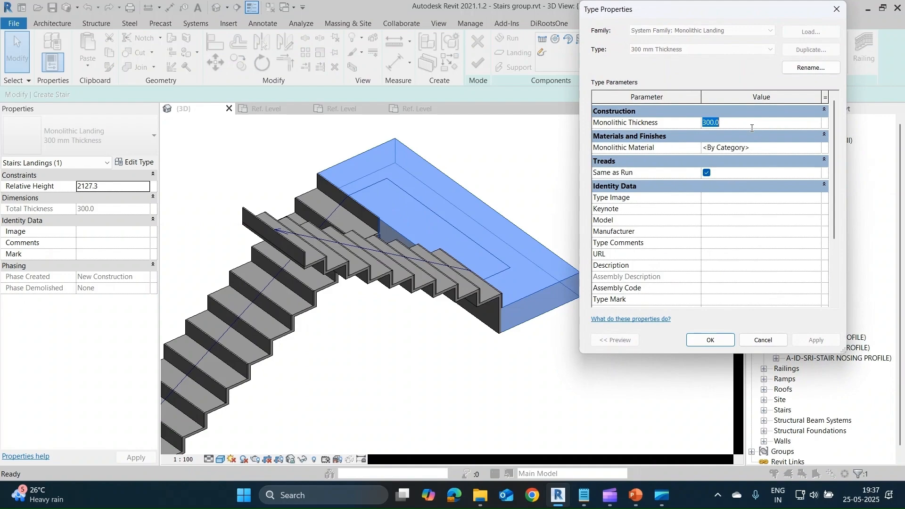
{"action": "left_click", "coordinate": [812, 339]}
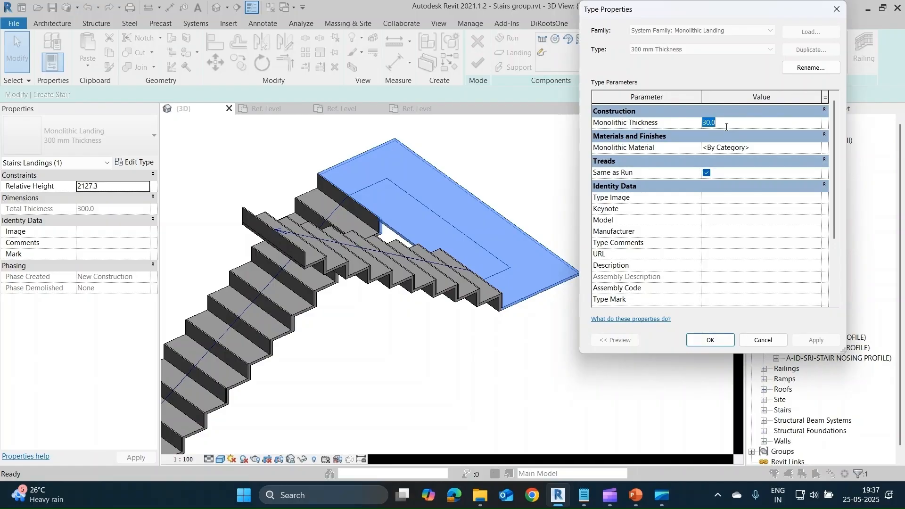
{"action": "left_click", "coordinate": [814, 338]}
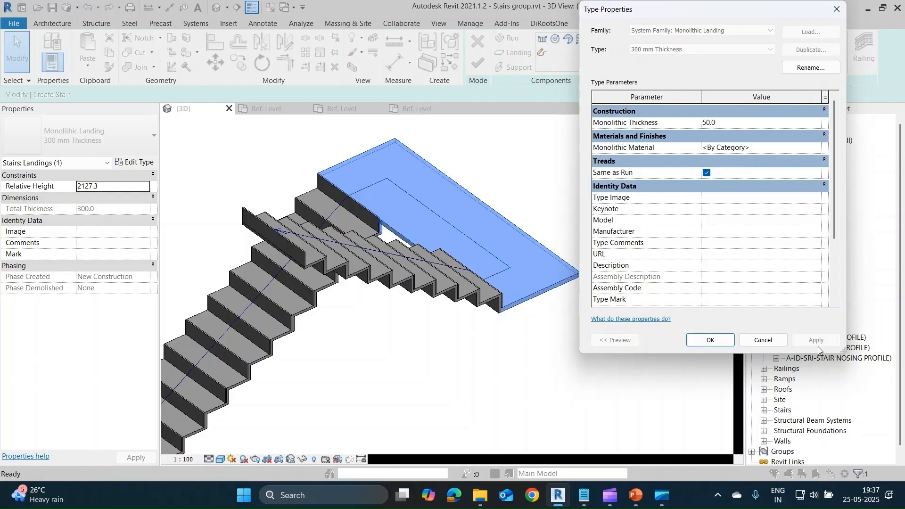
{"action": "left_click", "coordinate": [702, 340]}
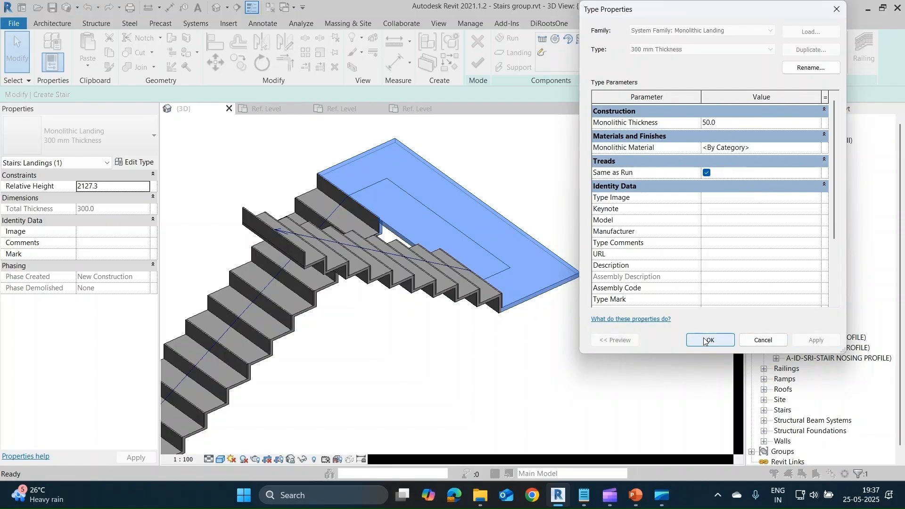
Examine the upper run's type parameters, including its monolithic material, tread and riser settings.
{"action": "left_click", "coordinate": [469, 298]}
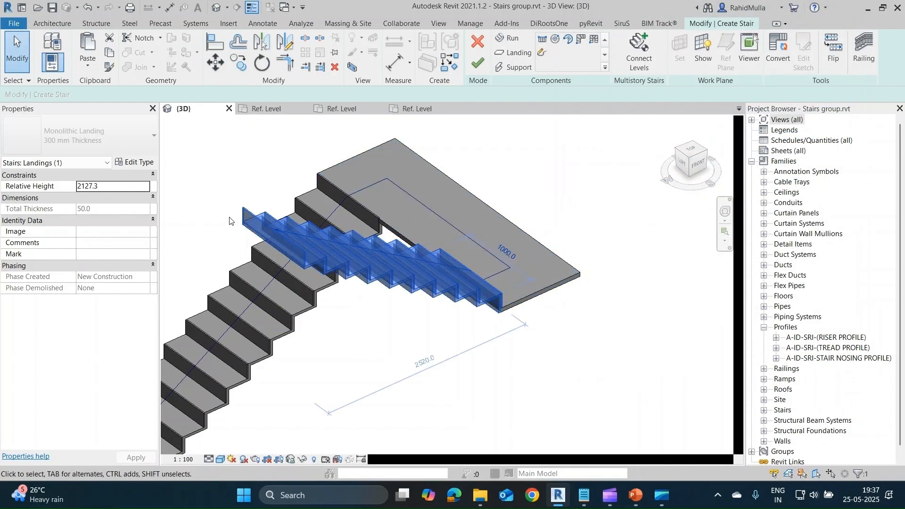
{"action": "left_click", "coordinate": [136, 162]}
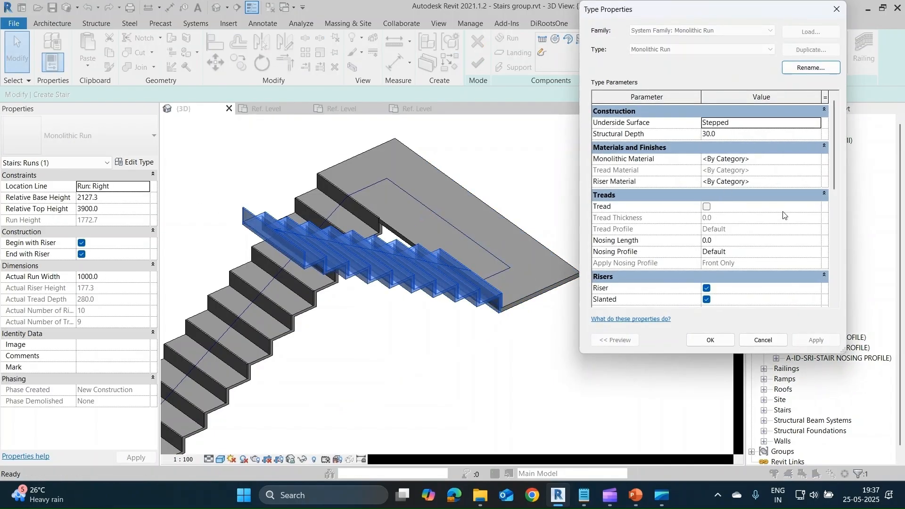
{"action": "scroll", "coordinate": [795, 227], "scroll_direction": "down", "scroll_amount": 2}
{"action": "scroll", "coordinate": [799, 236], "scroll_direction": "down", "scroll_amount": 2}
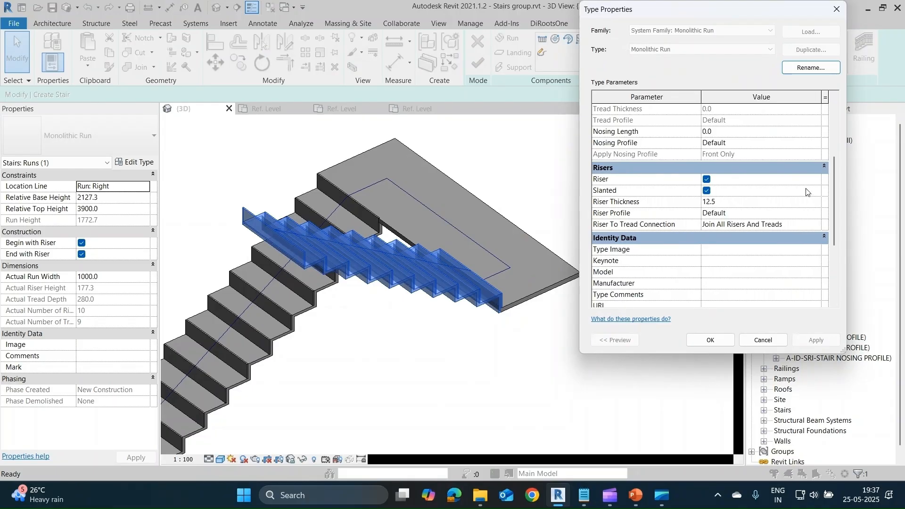
{"action": "scroll", "coordinate": [806, 193], "scroll_direction": "down", "scroll_amount": 3}
{"action": "scroll", "coordinate": [802, 230], "scroll_direction": "up", "scroll_amount": 5}
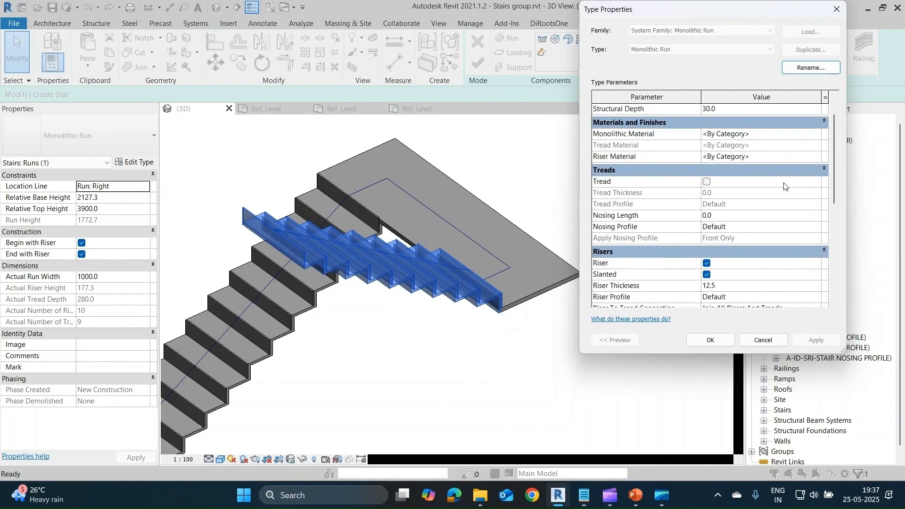
{"action": "scroll", "coordinate": [776, 210], "scroll_direction": "up", "scroll_amount": 1}
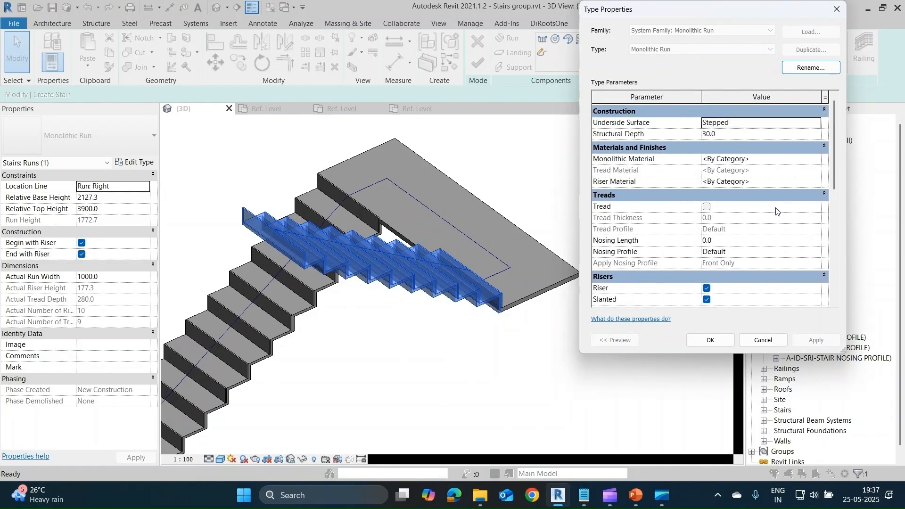
{"action": "left_click", "coordinate": [820, 160]}
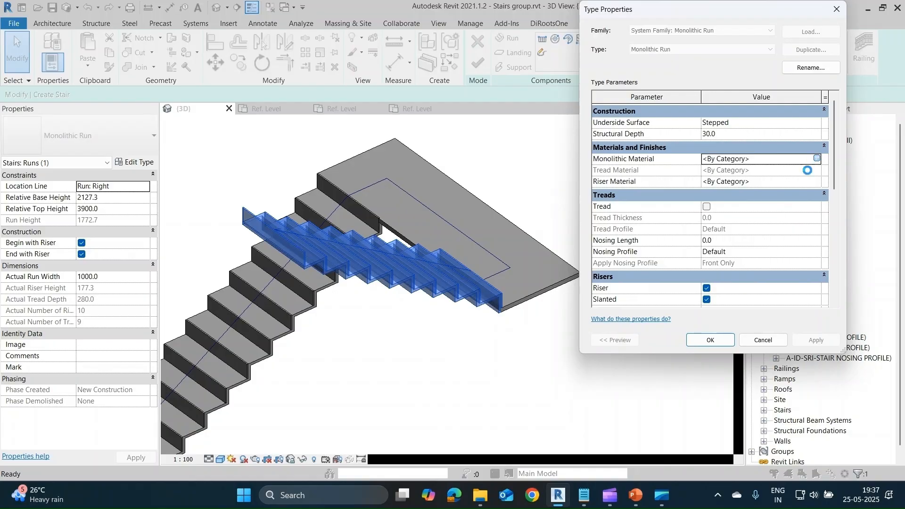
{"action": "key", "text": "Escape"}
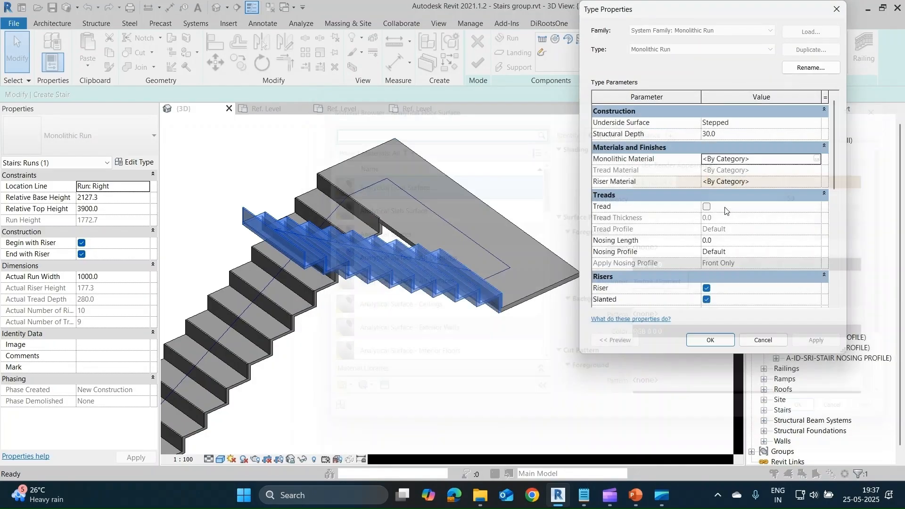
{"action": "scroll", "coordinate": [725, 211], "scroll_direction": "down", "scroll_amount": 3}
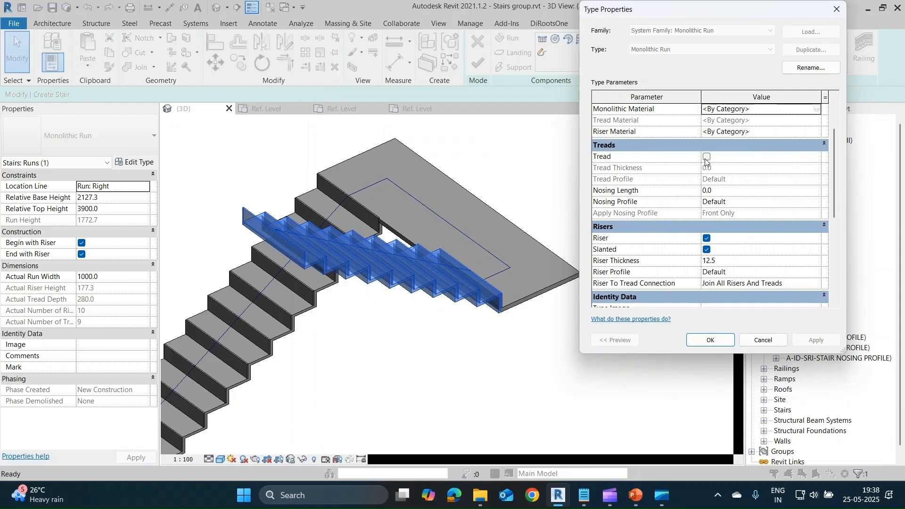
{"action": "scroll", "coordinate": [726, 196], "scroll_direction": "up", "scroll_amount": 3}
Set the Monolithic Run type's structural depth to 50 mm and its underside surface to Smooth, and accept the type properties.
{"action": "left_click", "coordinate": [728, 135]}
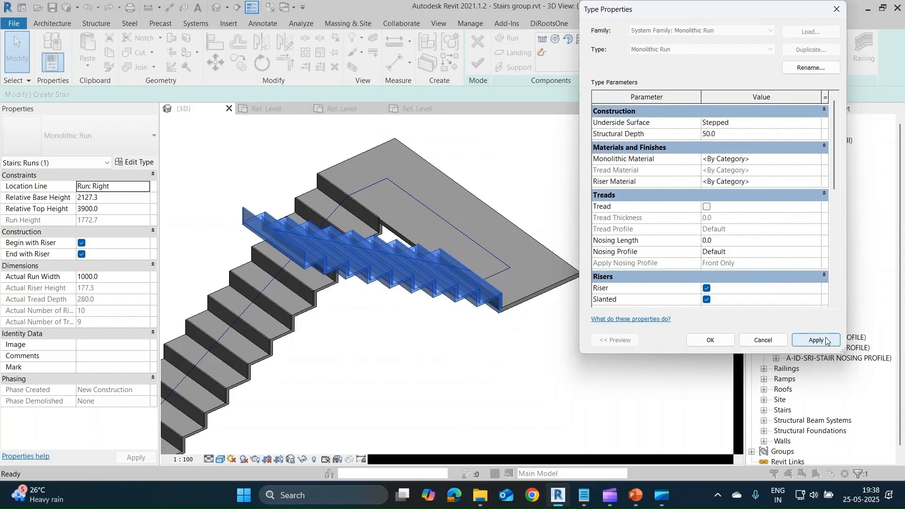
{"action": "left_click", "coordinate": [816, 340]}
{"action": "left_click", "coordinate": [814, 125]}
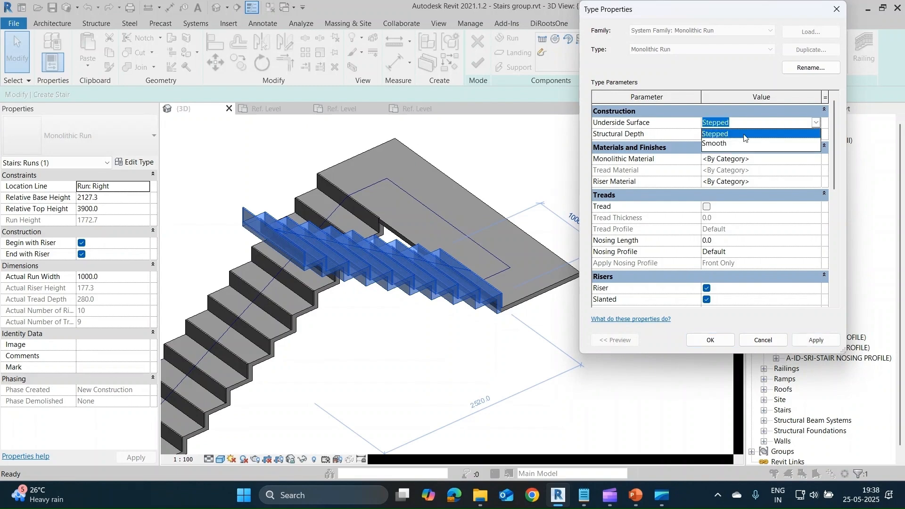
{"action": "left_click", "coordinate": [713, 145]}
{"action": "left_click", "coordinate": [814, 340]}
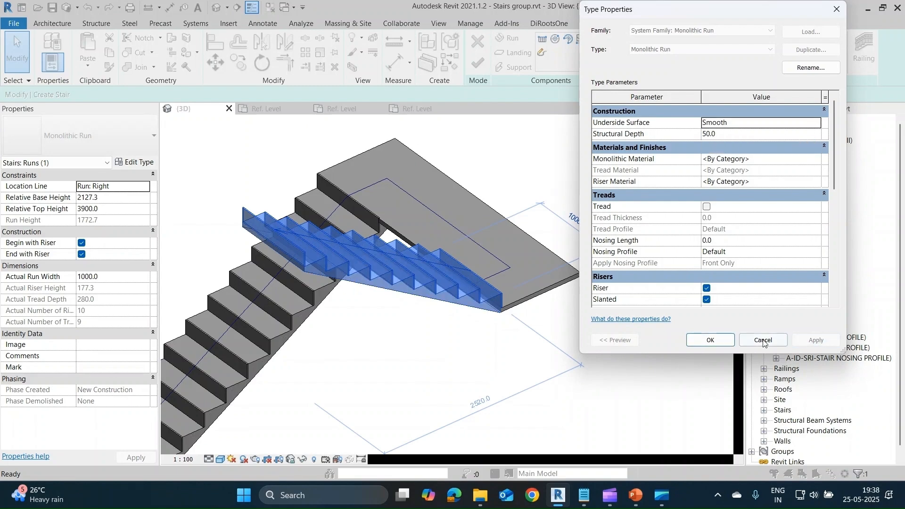
{"action": "left_click", "coordinate": [709, 340]}
Examine the underside where the upper run meets the landing and review the landing's type parameters.
{"action": "middle_click_drag", "start_coordinate": [518, 335], "coordinate": [478, 301], "text": "shift"}
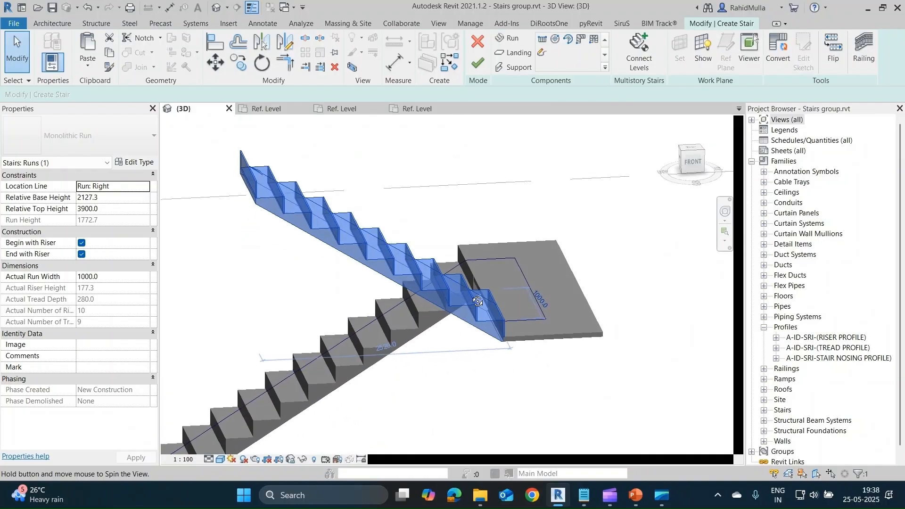
{"action": "scroll", "coordinate": [499, 334], "scroll_direction": "up", "scroll_amount": 3}
{"action": "left_click", "coordinate": [553, 371]}
{"action": "left_click", "coordinate": [573, 344]}
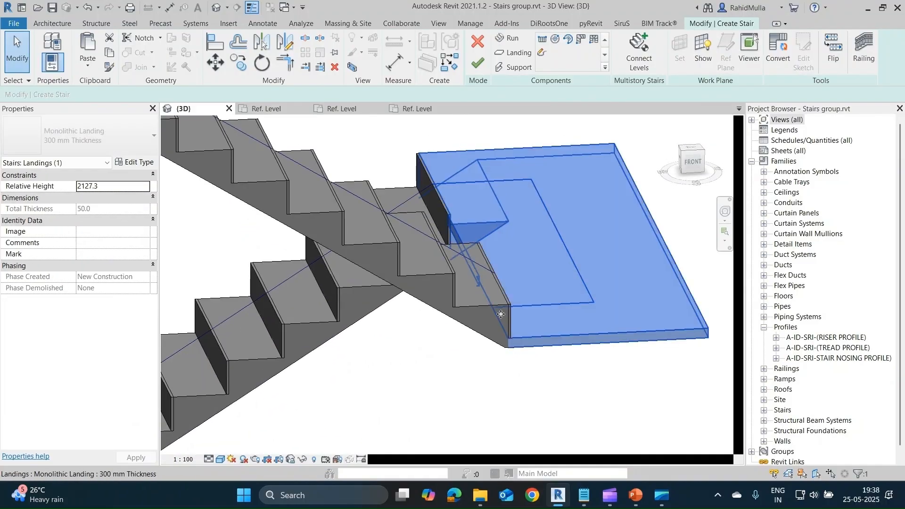
{"action": "left_click", "coordinate": [135, 163]}
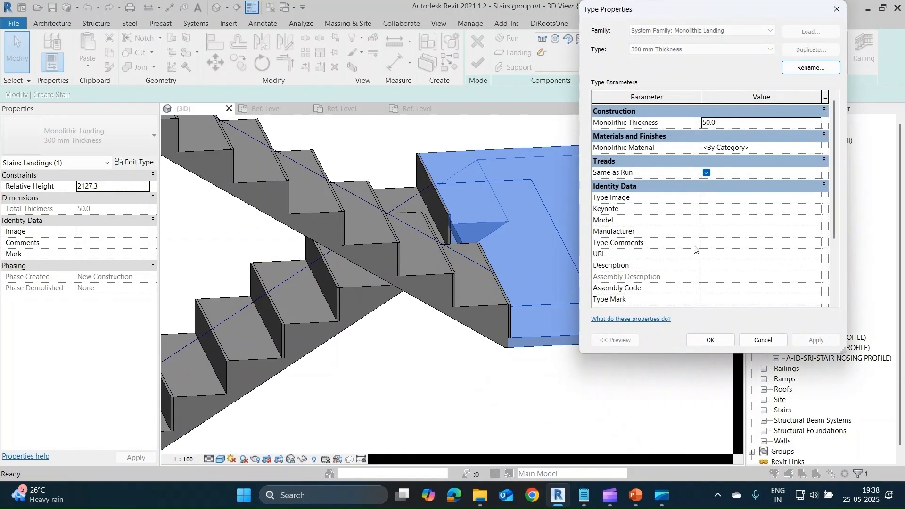
{"action": "scroll", "coordinate": [693, 245], "scroll_direction": "down", "scroll_amount": 2}
{"action": "scroll", "coordinate": [690, 238], "scroll_direction": "up", "scroll_amount": 2}
{"action": "key", "text": "Escape"}
{"action": "left_click", "coordinate": [451, 382]}
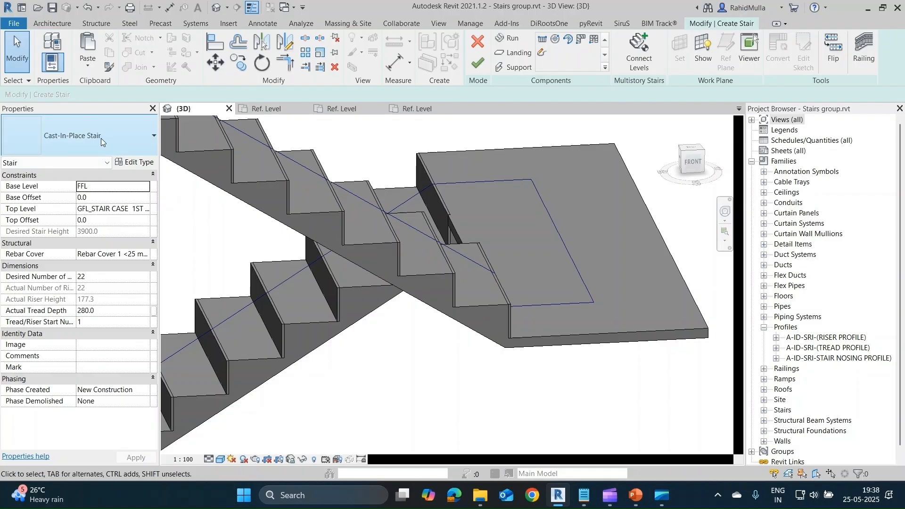
Finish the cast-in-place stair and change its type to Precast Stair.
{"action": "left_click", "coordinate": [101, 138]}
{"action": "left_click", "coordinate": [477, 62]}
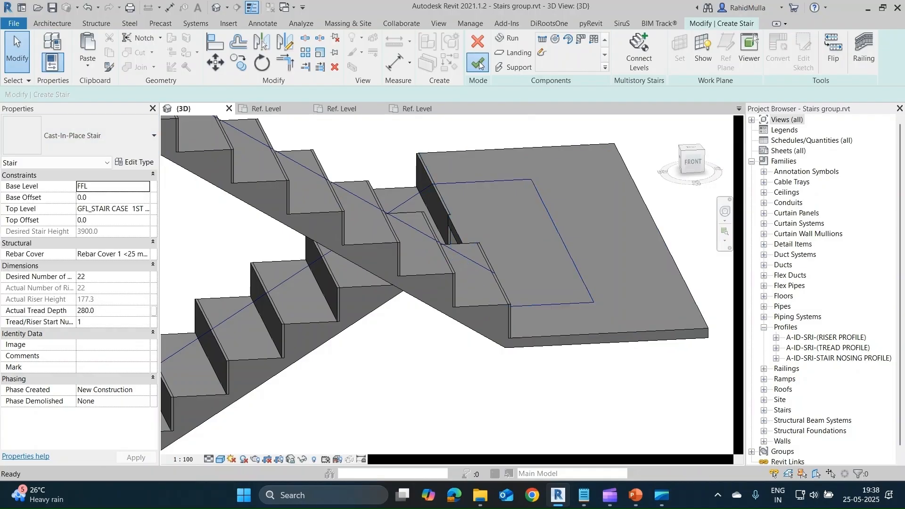
{"action": "left_click", "coordinate": [530, 249]}
{"action": "left_click", "coordinate": [56, 136]}
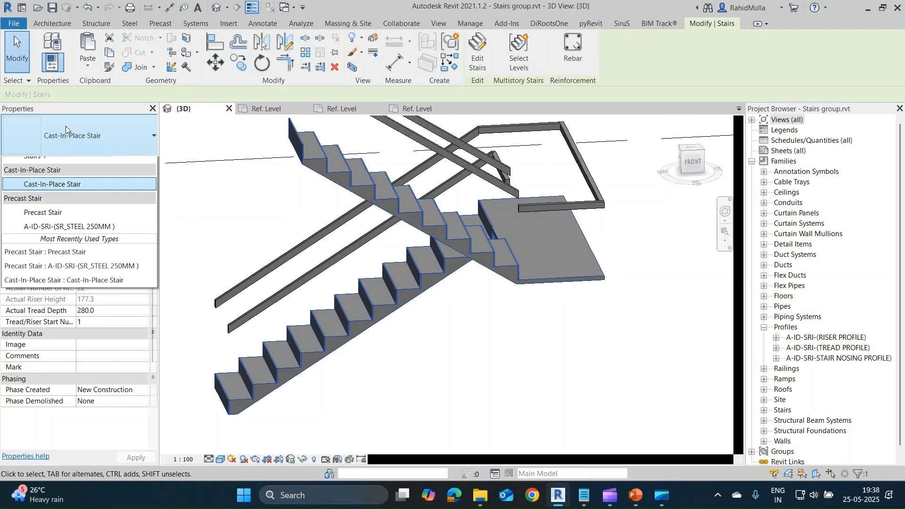
{"action": "left_click", "coordinate": [71, 251]}
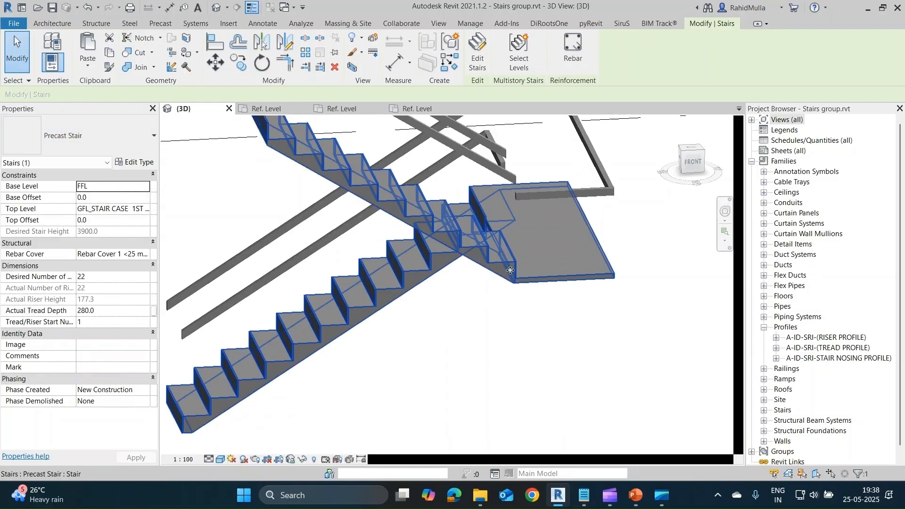
Try the Notch end connection method in the Precast Stair type and accept the type properties.
{"action": "left_click", "coordinate": [137, 144]}
{"action": "left_click", "coordinate": [138, 163]}
{"action": "left_click", "coordinate": [136, 162]}
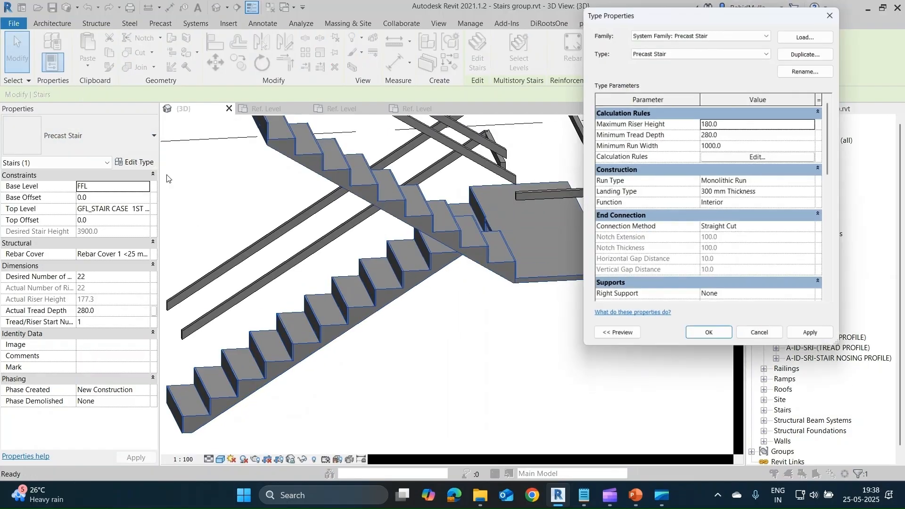
{"action": "left_click", "coordinate": [813, 231]}
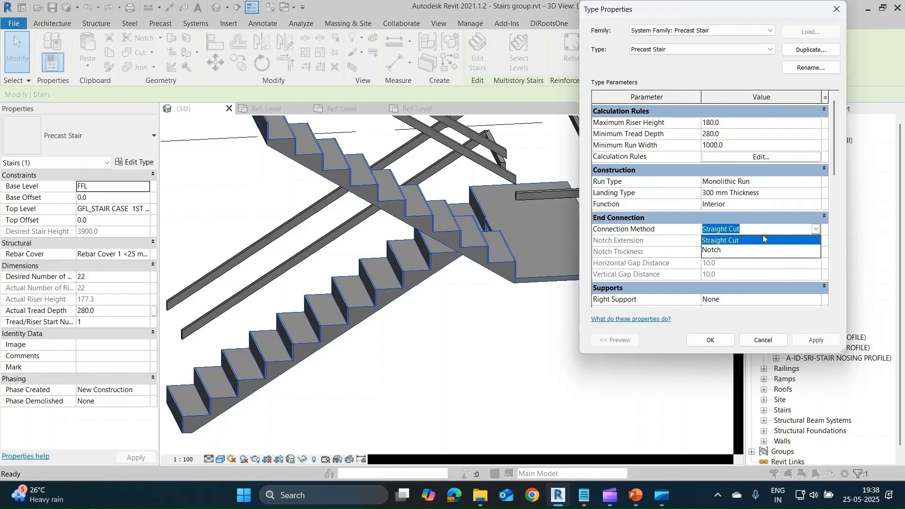
{"action": "left_click", "coordinate": [735, 251]}
{"action": "left_click", "coordinate": [814, 339]}
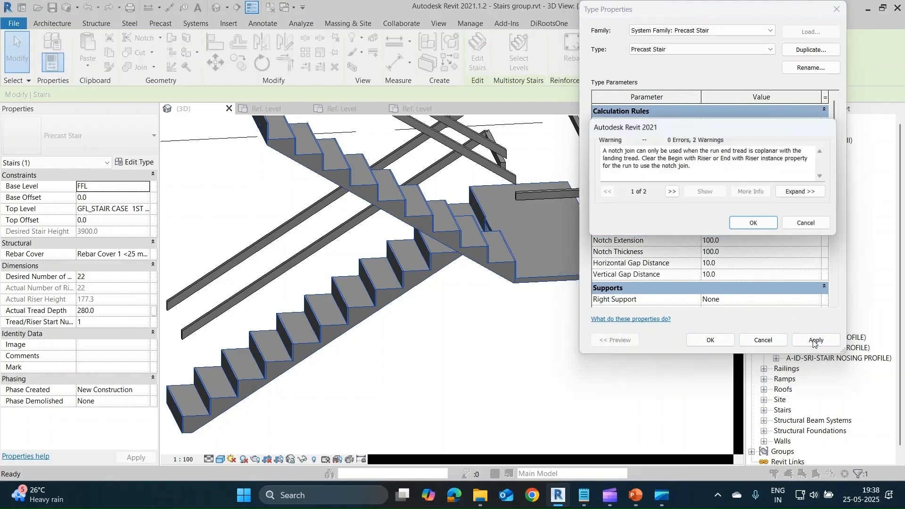
{"action": "left_click", "coordinate": [752, 224]}
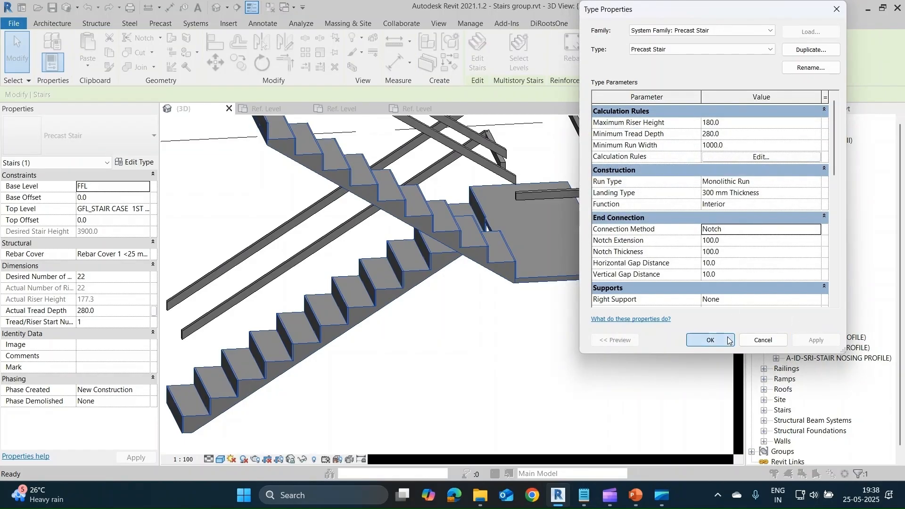
{"action": "left_click", "coordinate": [710, 339]}
{"action": "key", "text": "Escape"}
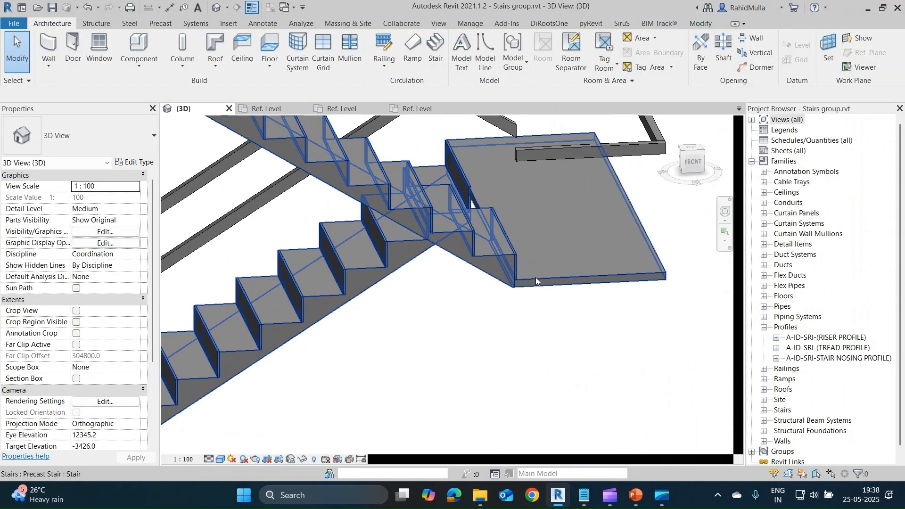
Examine the joint between the upper run and the landing, and review the run type parameters of the precast stair.
{"action": "scroll", "coordinate": [538, 281], "scroll_direction": "up", "scroll_amount": 2}
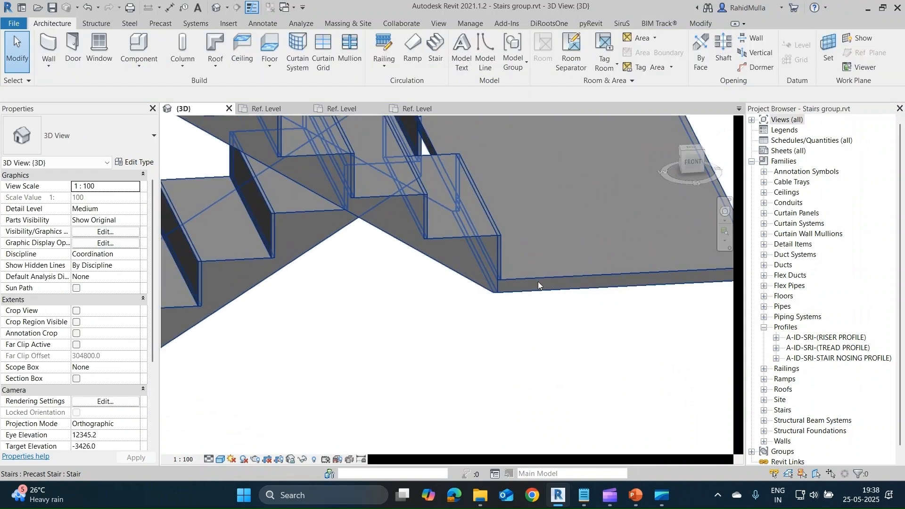
{"action": "scroll", "coordinate": [538, 281], "scroll_direction": "down", "scroll_amount": 4}
{"action": "left_click", "coordinate": [424, 273]}
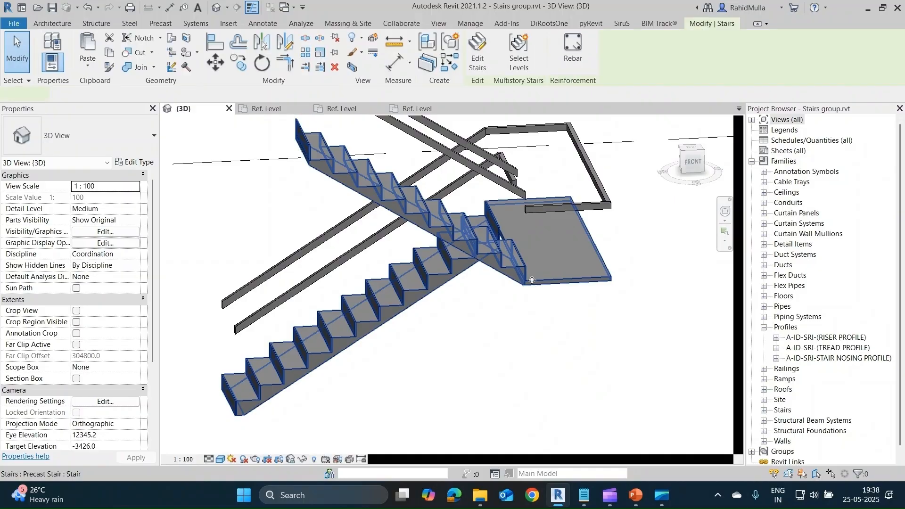
{"action": "left_click", "coordinate": [134, 162]}
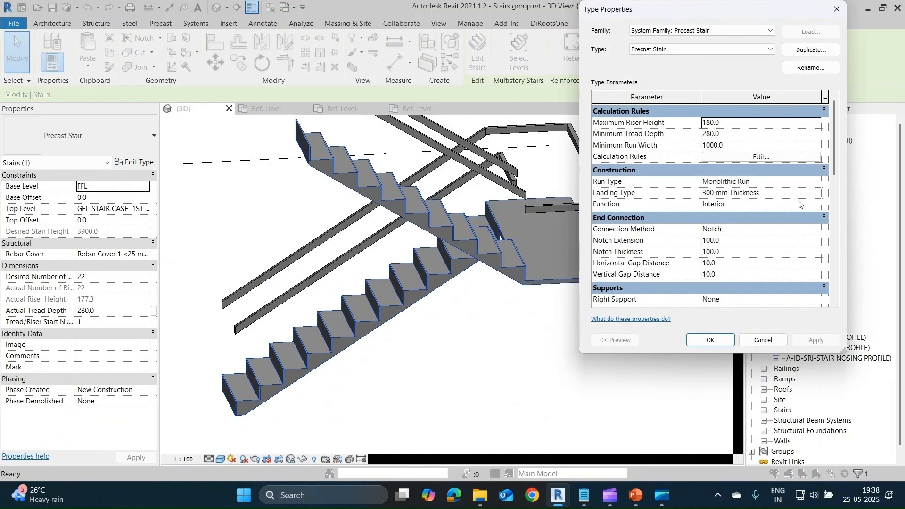
{"action": "left_click", "coordinate": [816, 183]}
{"action": "left_click", "coordinate": [816, 182]}
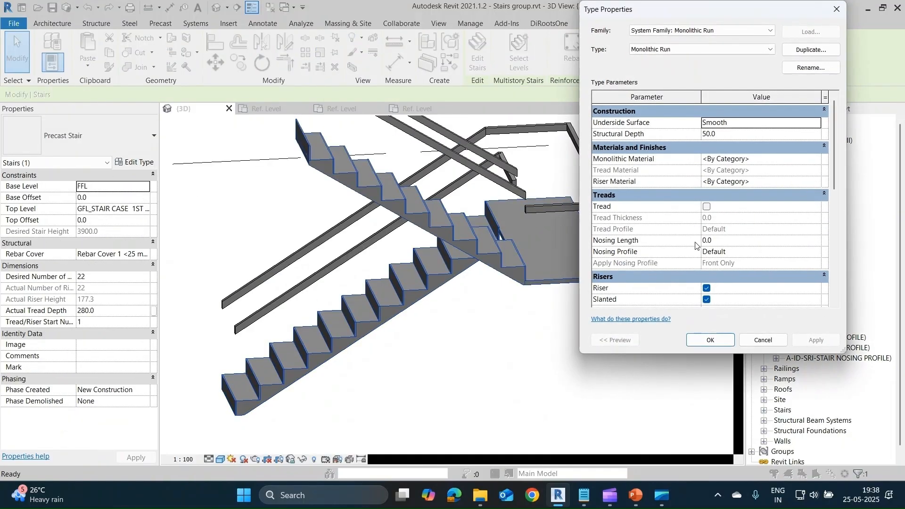
{"action": "scroll", "coordinate": [670, 248], "scroll_direction": "down", "scroll_amount": 4}
{"action": "scroll", "coordinate": [670, 248], "scroll_direction": "up", "scroll_amount": 4}
{"action": "key", "text": "Escape"}
{"action": "key", "text": "Escape"}
{"action": "key", "text": "Escape"}
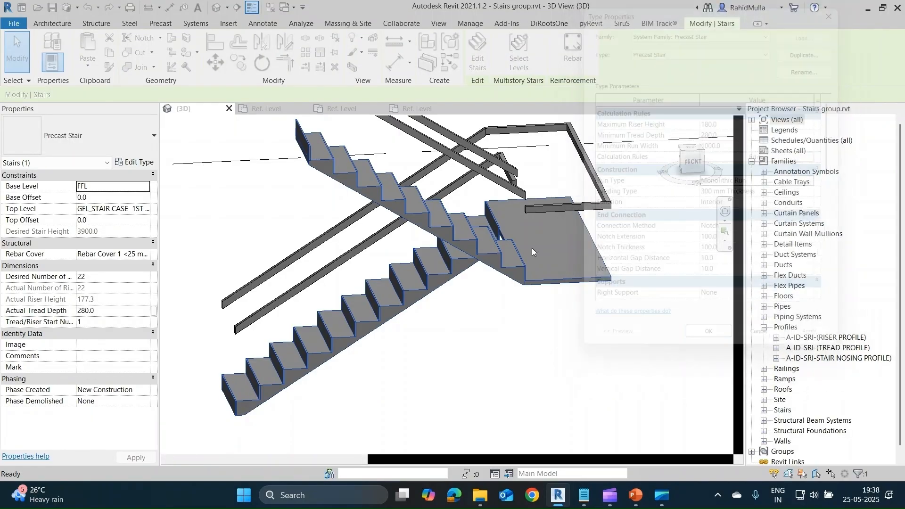
Set the Precast Stair type's end connection method back to Straight Cut and accept the type properties.
{"action": "scroll", "coordinate": [526, 279], "scroll_direction": "up", "scroll_amount": 4}
{"action": "scroll", "coordinate": [525, 279], "scroll_direction": "up", "scroll_amount": 2}
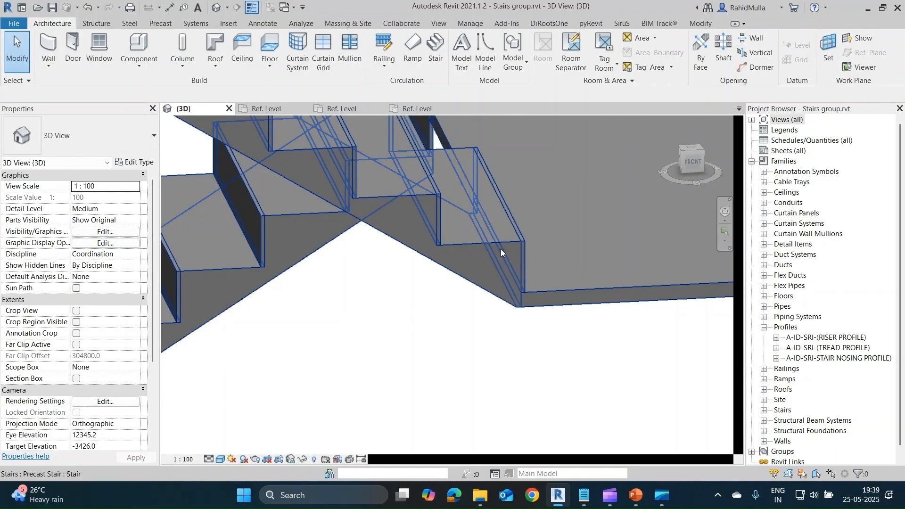
{"action": "left_click", "coordinate": [524, 266]}
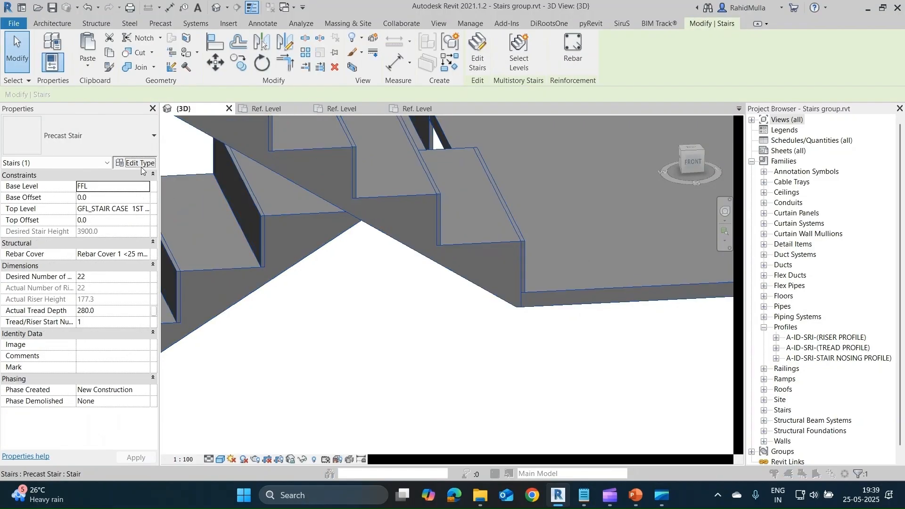
{"action": "left_click", "coordinate": [136, 162]}
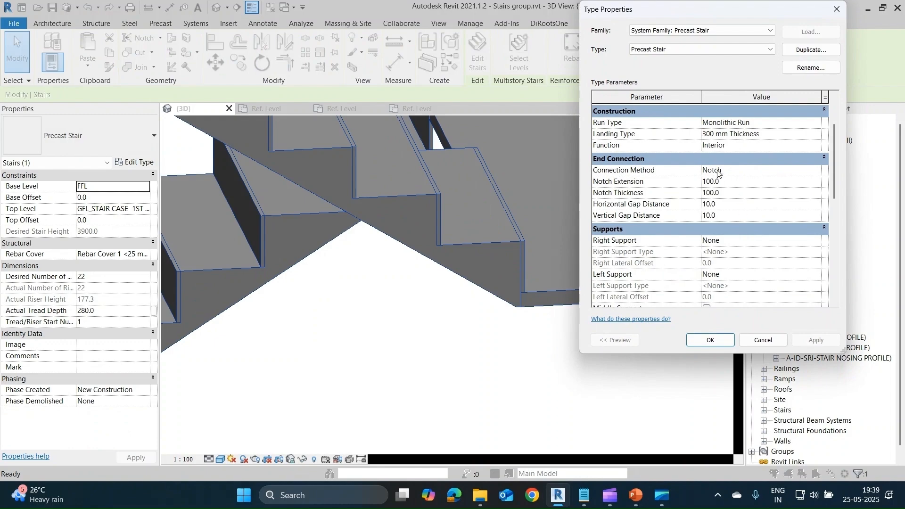
{"action": "left_click", "coordinate": [815, 171]}
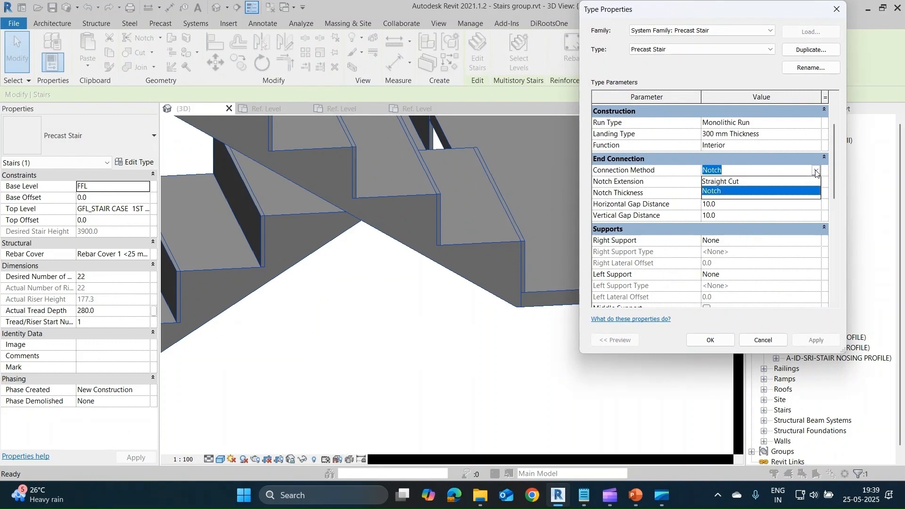
{"action": "left_click", "coordinate": [721, 182]}
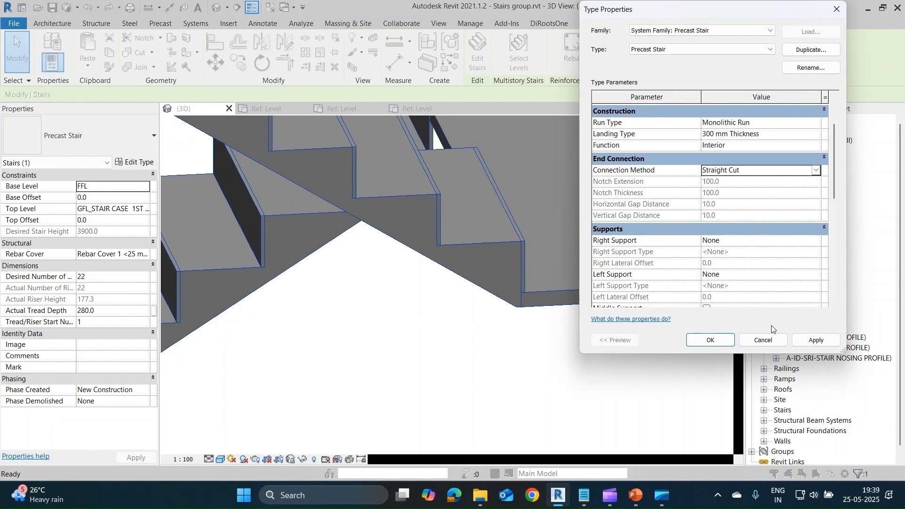
{"action": "left_click", "coordinate": [828, 343]}
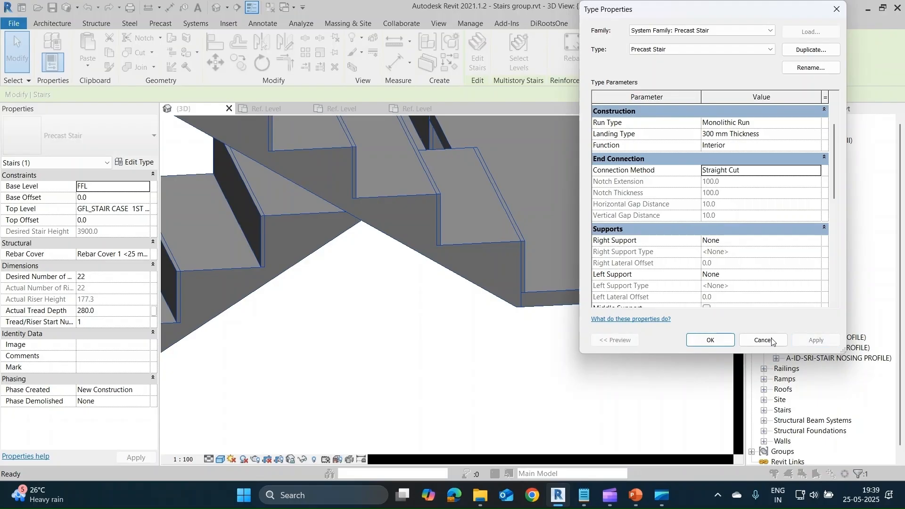
{"action": "left_click", "coordinate": [704, 342]}
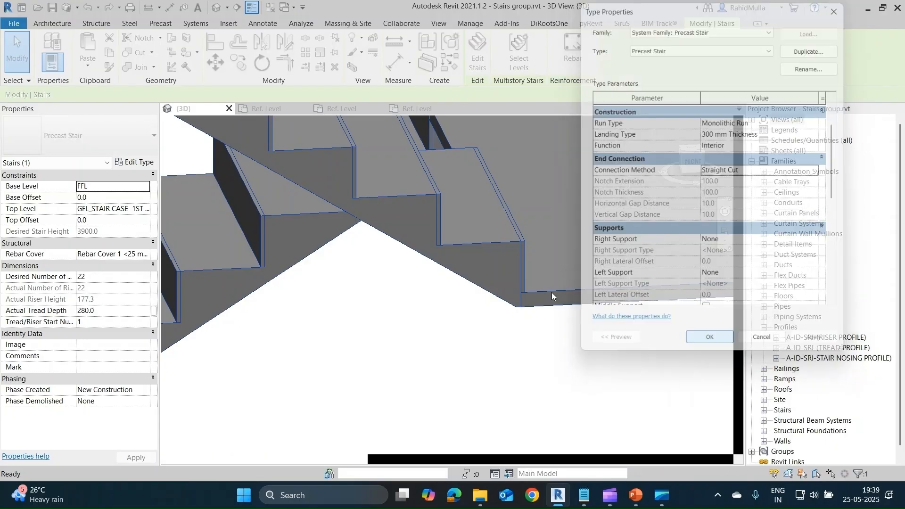
Examine the joints between the precast stair's runs and the landing from several sides with the straight cut connection.
{"action": "middle_click_drag", "start_coordinate": [477, 191], "coordinate": [434, 399]}
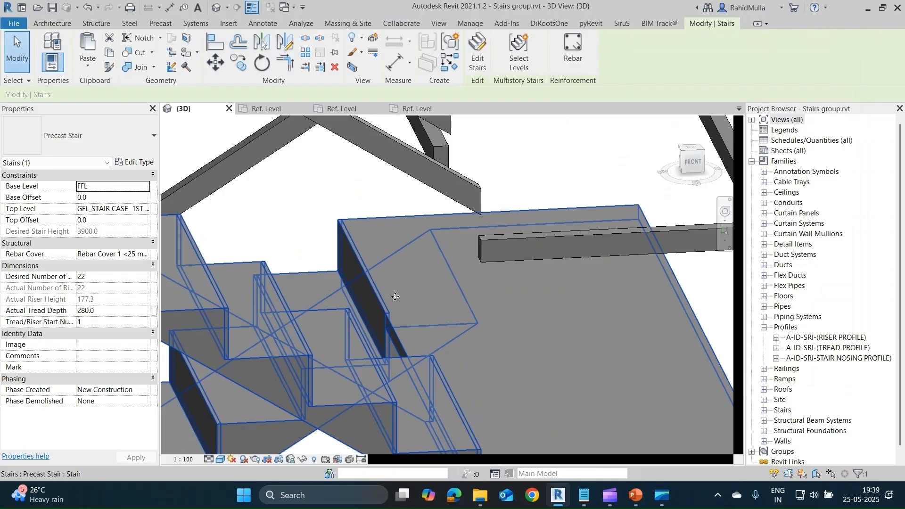
{"action": "scroll", "coordinate": [403, 292], "scroll_direction": "down", "scroll_amount": 2}
{"action": "middle_click_drag", "start_coordinate": [404, 293], "coordinate": [523, 358], "text": "shift"}
{"action": "scroll", "coordinate": [438, 323], "scroll_direction": "down", "scroll_amount": 5}
{"action": "scroll", "coordinate": [251, 406], "scroll_direction": "up", "scroll_amount": 3}
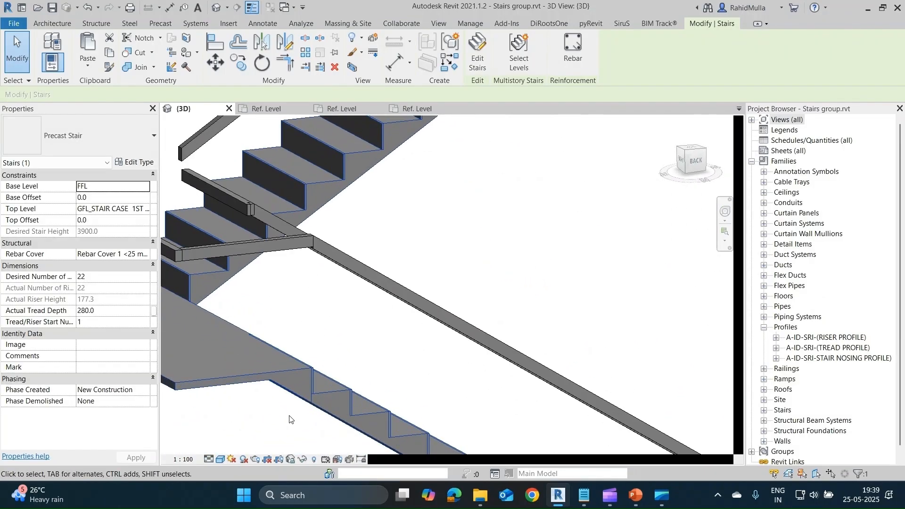
{"action": "middle_click_drag", "start_coordinate": [291, 420], "coordinate": [388, 373], "text": "shift"}
{"action": "key", "text": "Escape"}
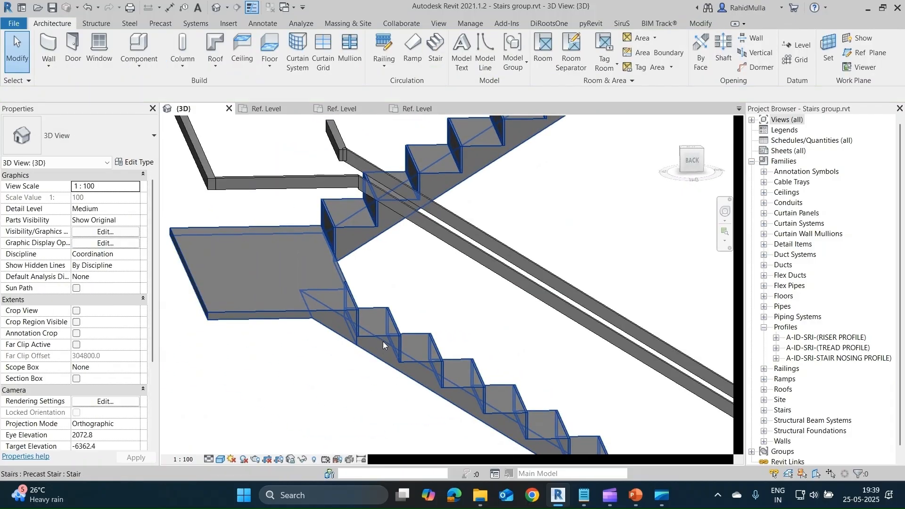
Set the Precast Stair type's end connection method to Notch and apply it to compare the landing joint.
{"action": "left_click", "coordinate": [383, 345]}
{"action": "left_click", "coordinate": [137, 162]}
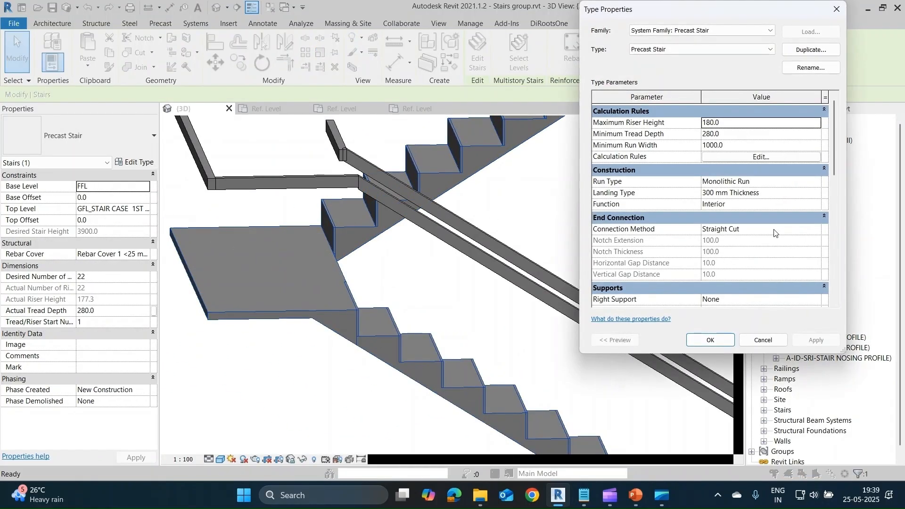
{"action": "left_click", "coordinate": [817, 230]}
{"action": "left_click", "coordinate": [816, 229]}
{"action": "left_click", "coordinate": [749, 252]}
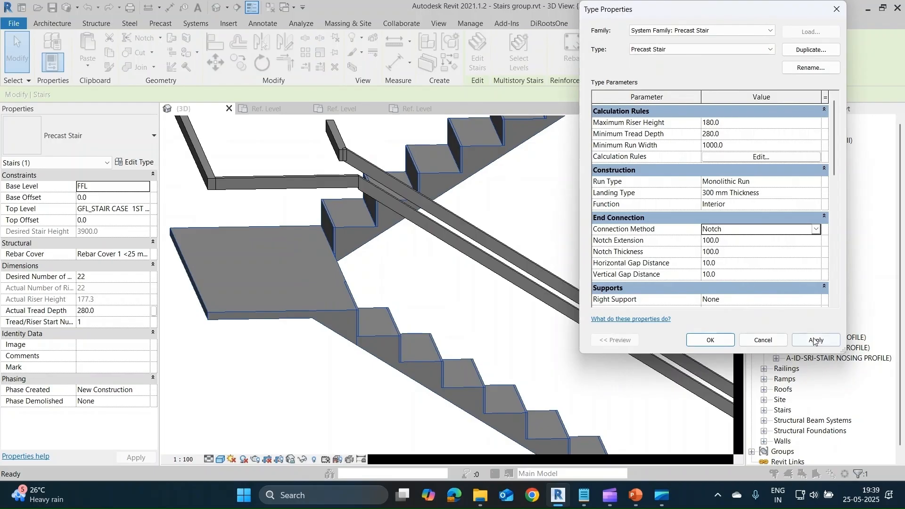
{"action": "left_click", "coordinate": [814, 340]}
{"action": "left_click", "coordinate": [759, 227]}
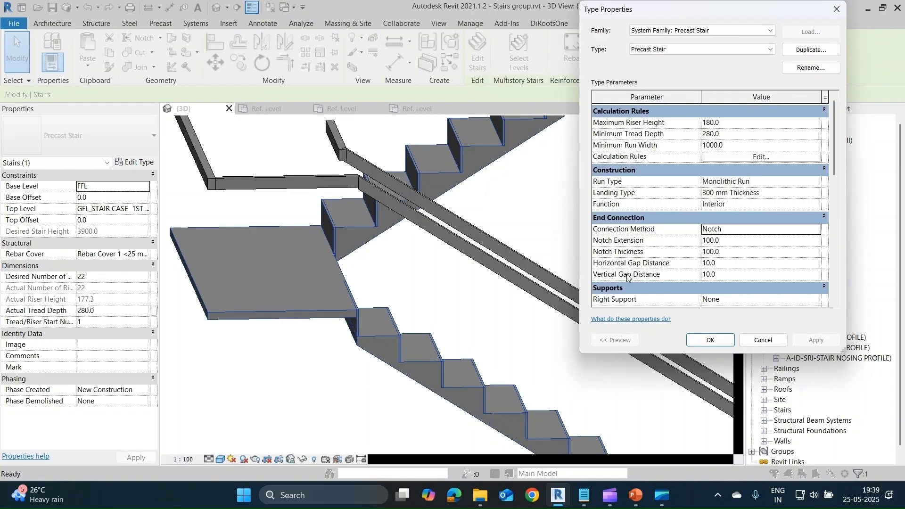
Return the Precast Stair type's end connection method to Straight Cut, apply it and accept the type properties.
{"action": "left_click", "coordinate": [816, 230]}
{"action": "left_click", "coordinate": [737, 251]}
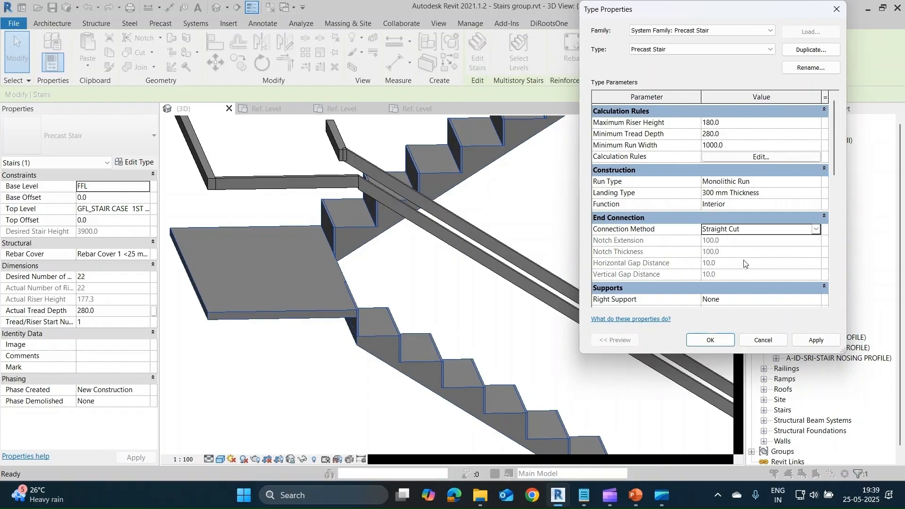
{"action": "left_click", "coordinate": [804, 342]}
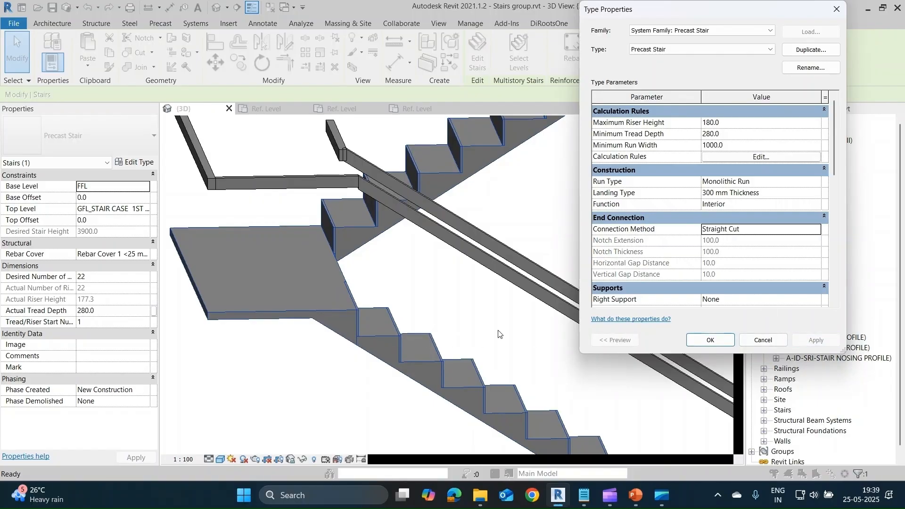
{"action": "left_click", "coordinate": [709, 340]}
Enter editing of the multi-storey A-ID-SRI-(SR_STEEL 250MM) stair in a top view and open its uppermost landing's sketch.
{"action": "scroll", "coordinate": [386, 266], "scroll_direction": "down", "scroll_amount": 8}
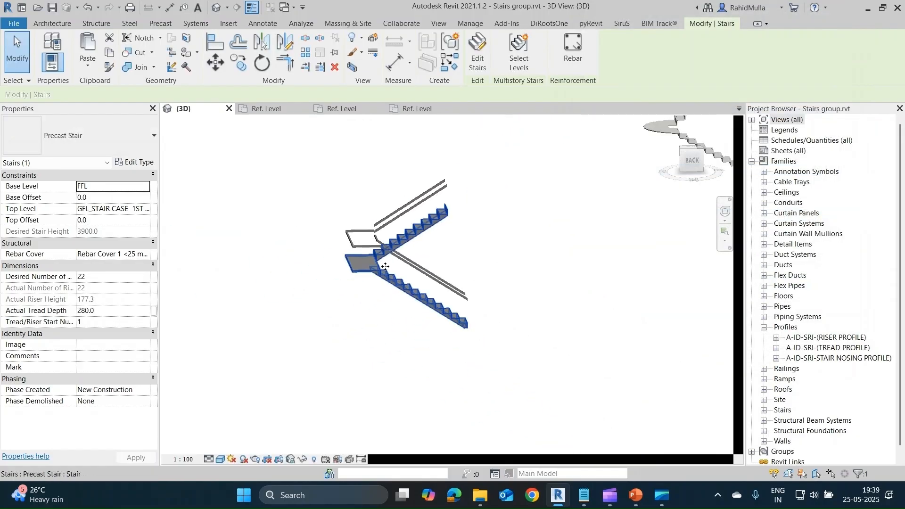
{"action": "scroll", "coordinate": [465, 283], "scroll_direction": "up", "scroll_amount": 6}
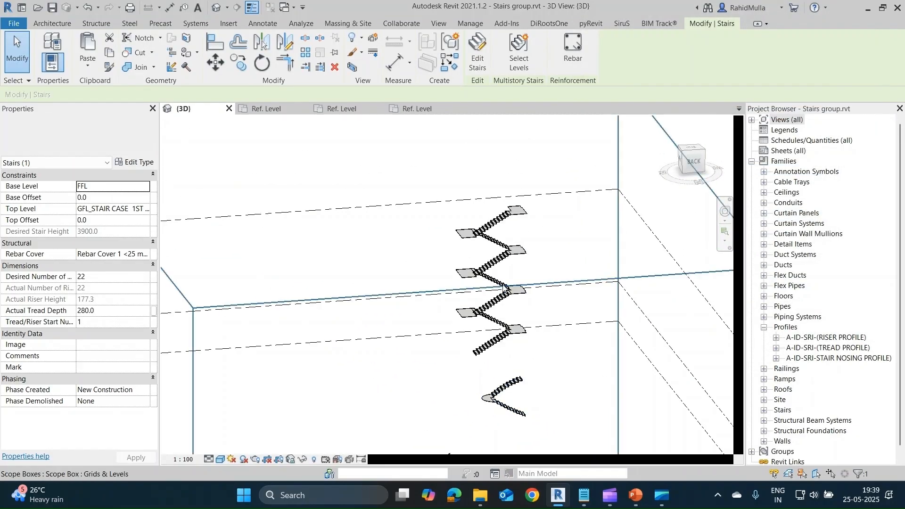
{"action": "left_click", "coordinate": [509, 302]}
{"action": "left_click", "coordinate": [693, 151]}
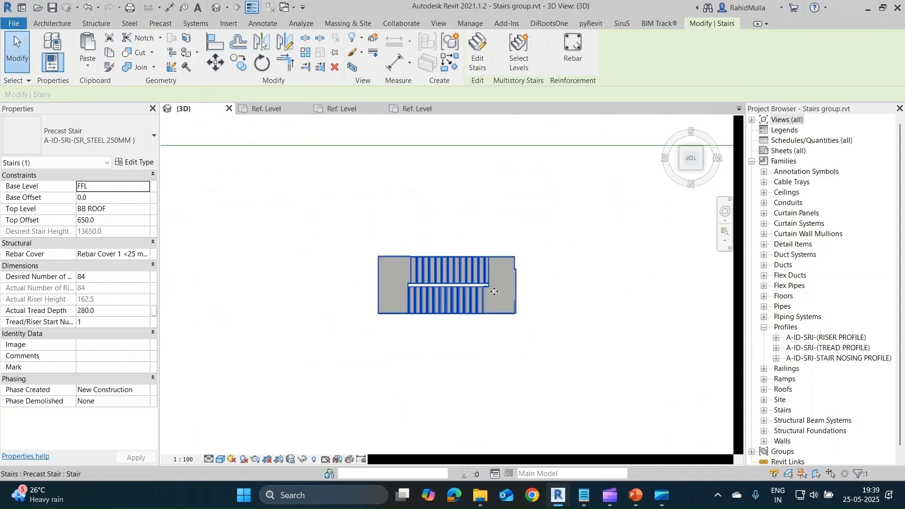
{"action": "scroll", "coordinate": [494, 289], "scroll_direction": "up", "scroll_amount": 2}
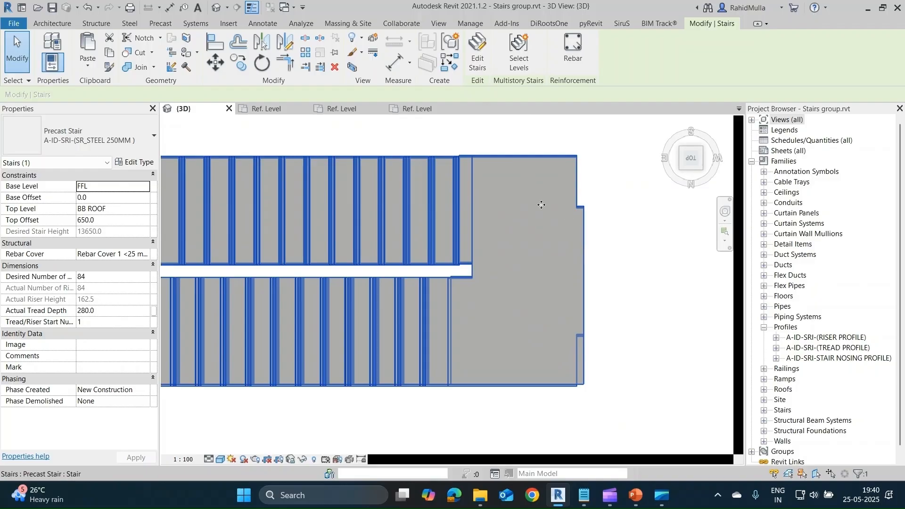
{"action": "key", "text": "Escape"}
{"action": "left_click", "coordinate": [537, 191]}
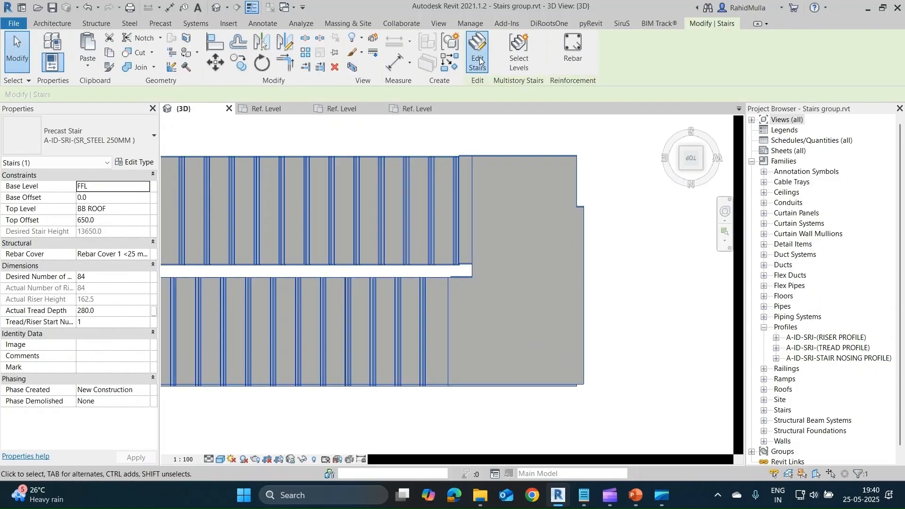
{"action": "left_click", "coordinate": [478, 51]}
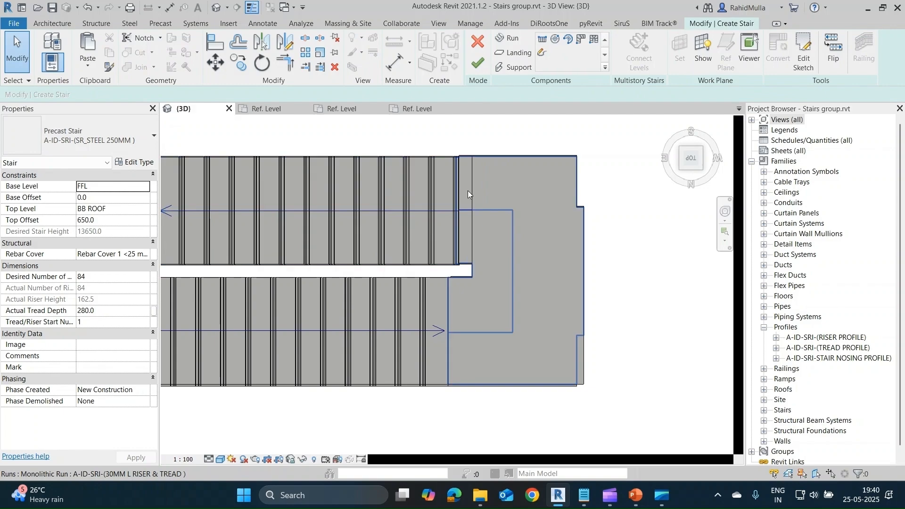
{"action": "left_click", "coordinate": [524, 248]}
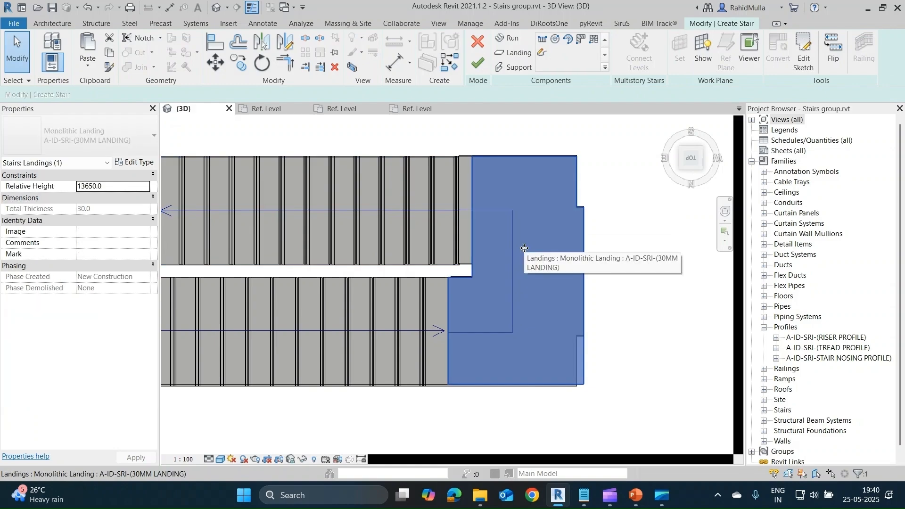
{"action": "left_click", "coordinate": [812, 55]}
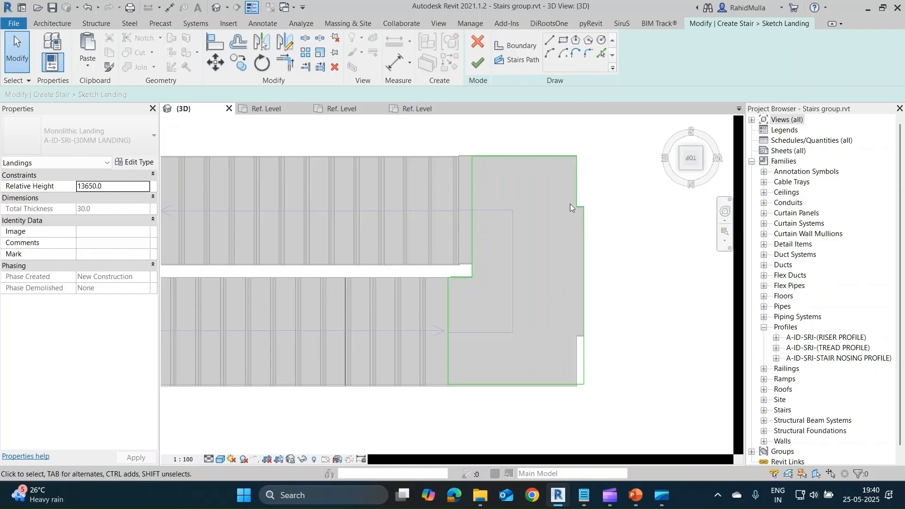
Cancel the uppermost landing's sketch and leave stair editing without keeping any changes.
{"action": "left_click", "coordinate": [476, 43]}
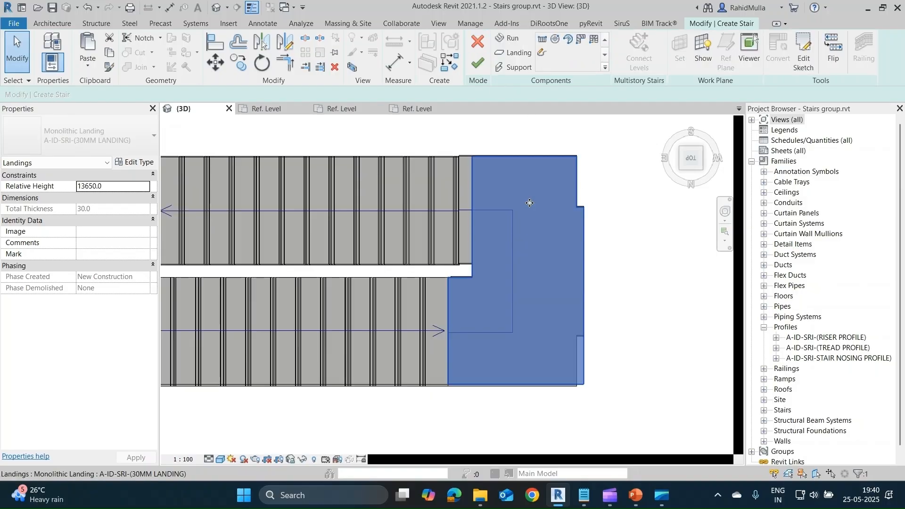
{"action": "scroll", "coordinate": [567, 244], "scroll_direction": "down", "scroll_amount": 8}
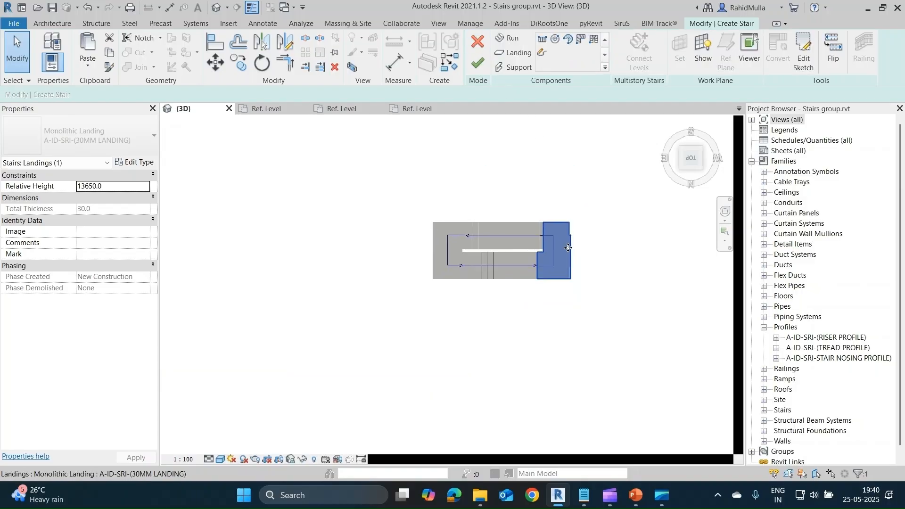
{"action": "left_click", "coordinate": [477, 40]}
{"action": "scroll", "coordinate": [542, 277], "scroll_direction": "up", "scroll_amount": 5}
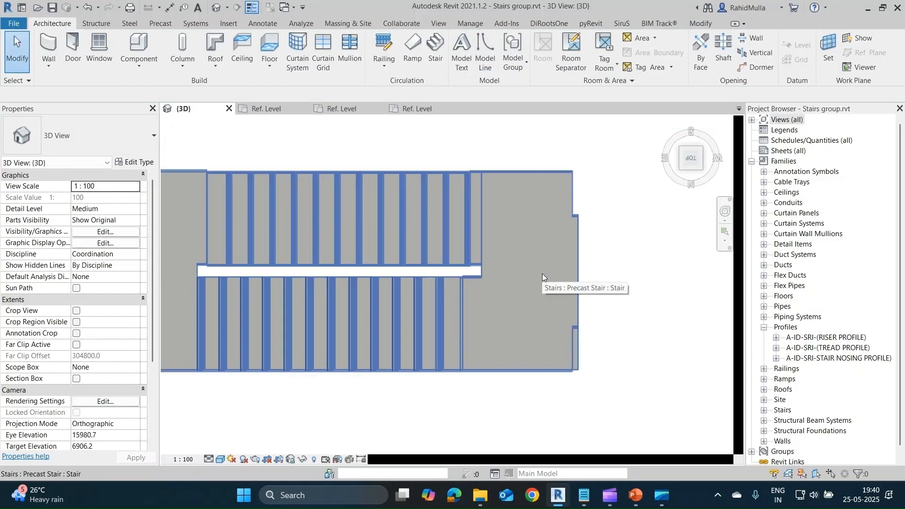
Start a new Cast-In-Place Stair beside the curved steel stair in a top view and open its run sketch.
{"action": "scroll", "coordinate": [542, 273], "scroll_direction": "down", "scroll_amount": 6}
{"action": "middle_click_drag", "start_coordinate": [548, 335], "coordinate": [548, 179]}
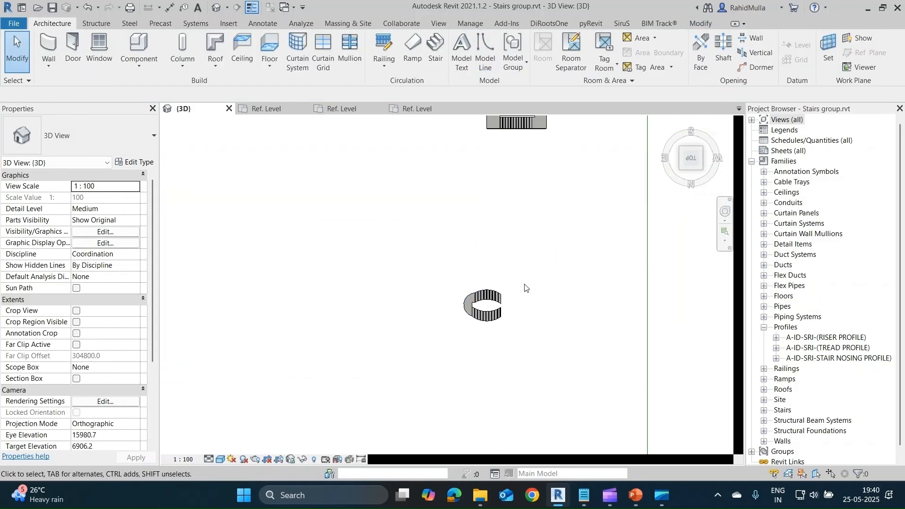
{"action": "scroll", "coordinate": [488, 306], "scroll_direction": "up", "scroll_amount": 5}
{"action": "left_click", "coordinate": [493, 276]}
{"action": "middle_click_drag", "start_coordinate": [494, 276], "coordinate": [406, 170], "text": "shift"}
{"action": "middle_click_drag", "start_coordinate": [412, 332], "coordinate": [542, 374], "text": "shift"}
{"action": "left_click", "coordinate": [688, 150]}
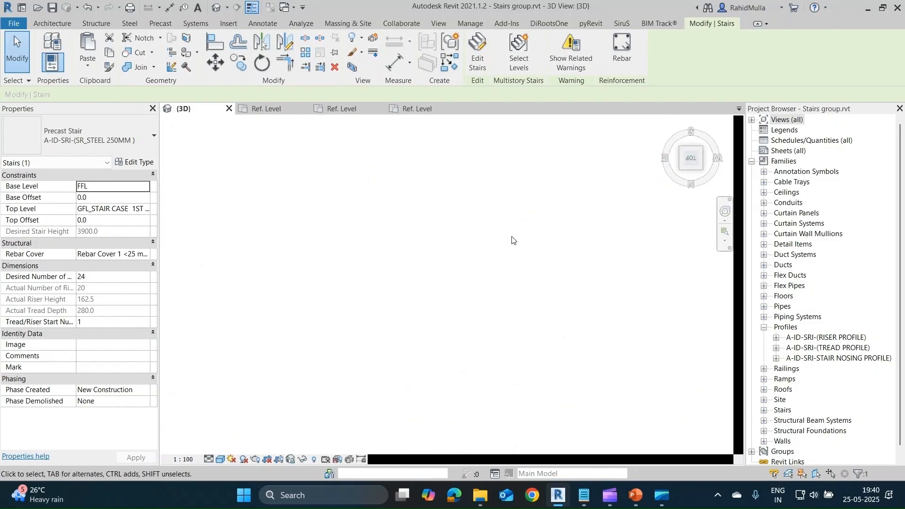
{"action": "left_click", "coordinate": [359, 202]}
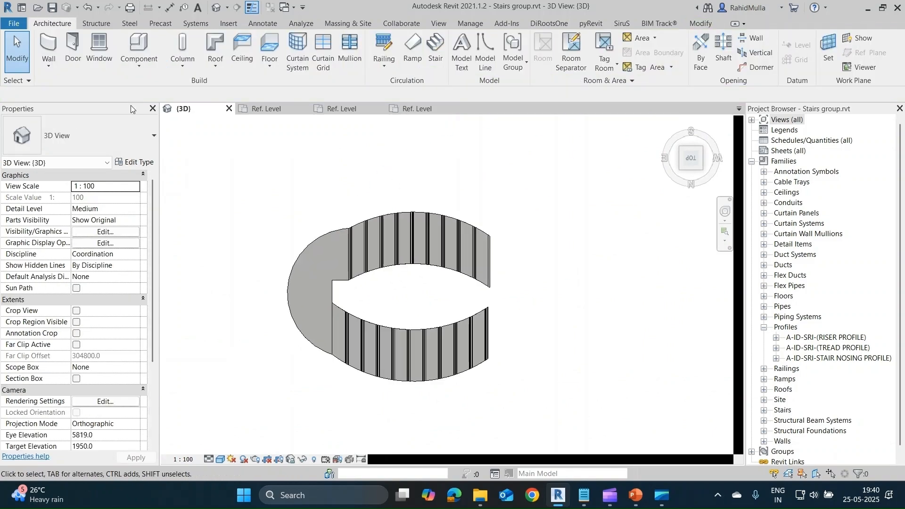
{"action": "left_click", "coordinate": [434, 249]}
{"action": "left_click", "coordinate": [52, 23]}
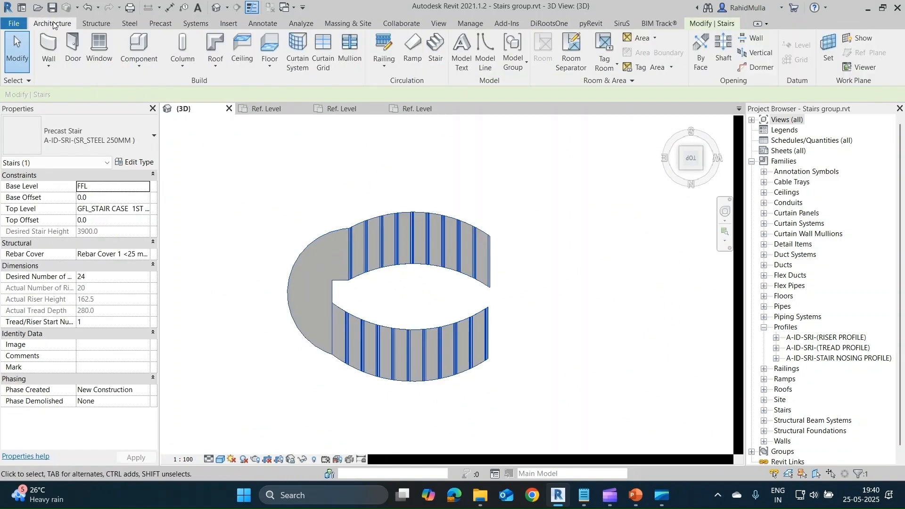
{"action": "left_click", "coordinate": [436, 58]}
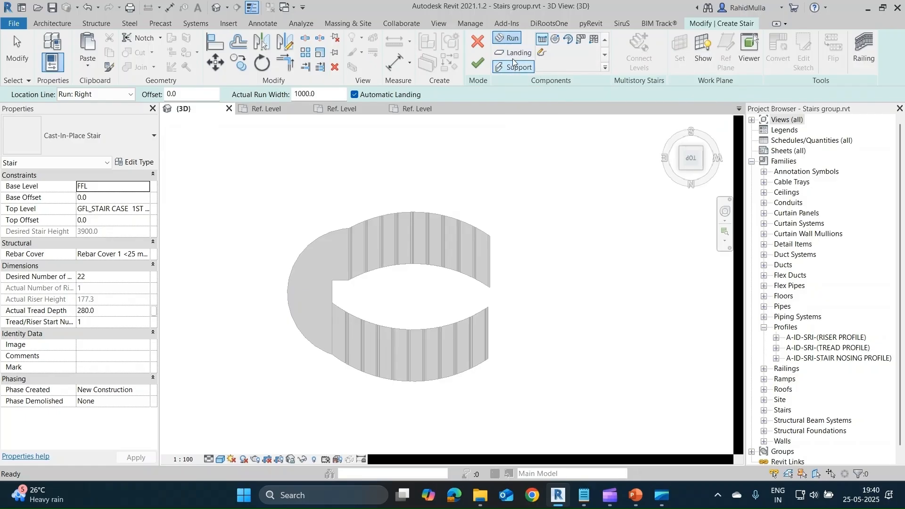
{"action": "left_click", "coordinate": [540, 52]}
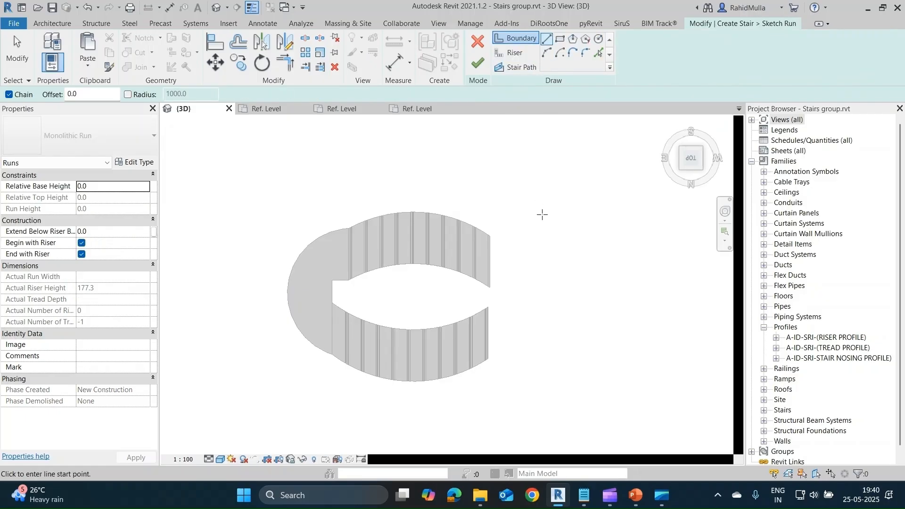
Sketch three connected boundary lines forming an open rectangle about 2200 mm long and 1600 mm wide beside the curved stair.
{"action": "middle_click_drag", "start_coordinate": [541, 212], "coordinate": [420, 210]}
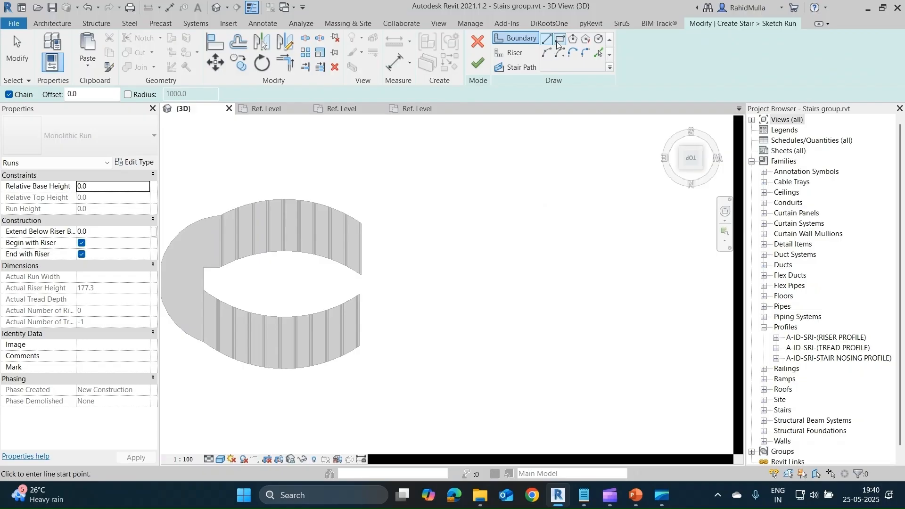
{"action": "left_click", "coordinate": [493, 182]}
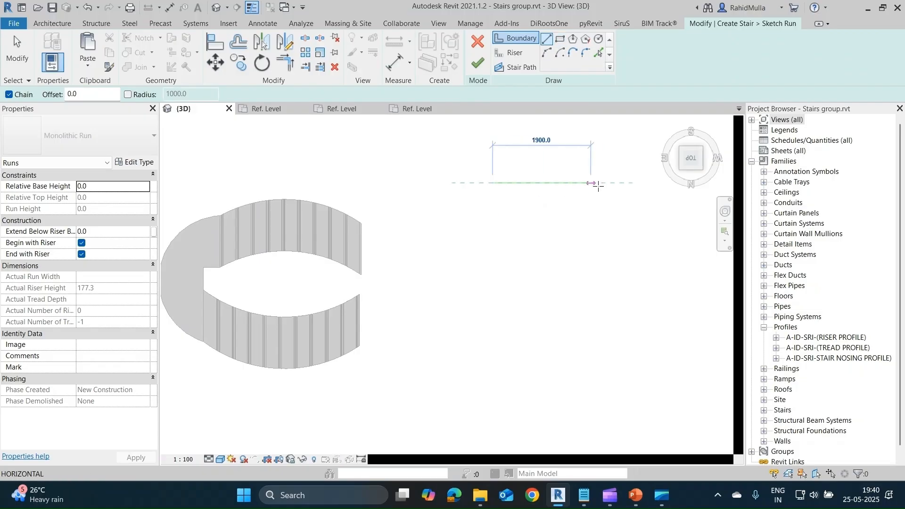
{"action": "left_click", "coordinate": [607, 183]}
{"action": "left_click", "coordinate": [606, 266]}
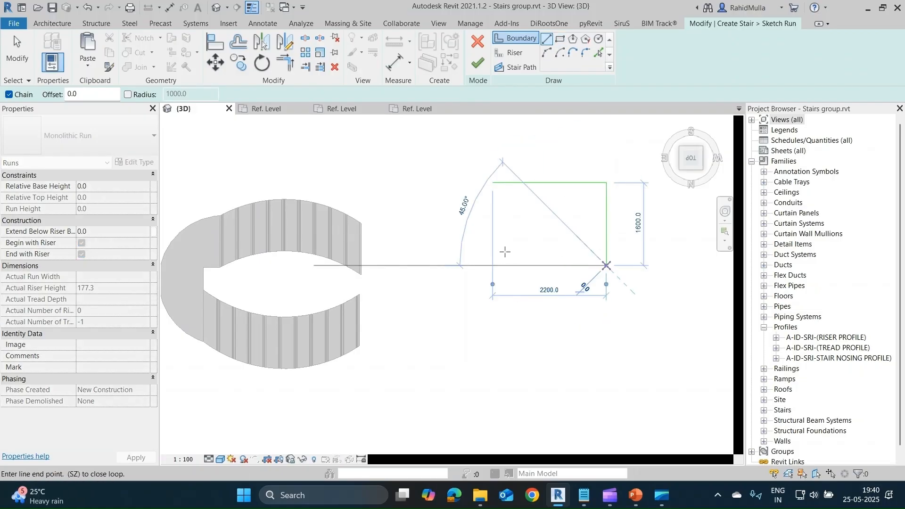
{"action": "left_click", "coordinate": [492, 266]}
{"action": "key", "text": "Escape"}
{"action": "scroll", "coordinate": [608, 231], "scroll_direction": "up", "scroll_amount": 3}
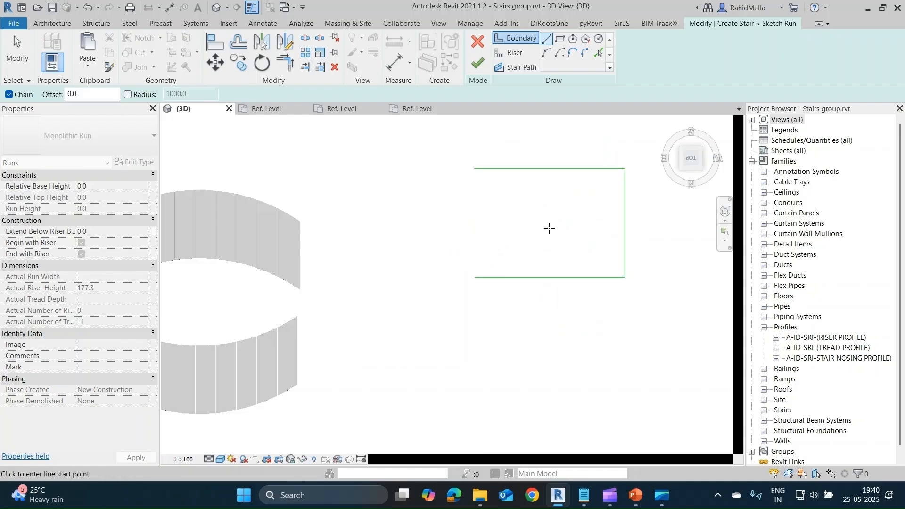
{"action": "key", "text": "Escape"}
Copy the upper boundary line about 900 mm downward and delete the original lower boundary line.
{"action": "left_click", "coordinate": [453, 155]}
{"action": "key", "text": "c"}
{"action": "key", "text": "o"}
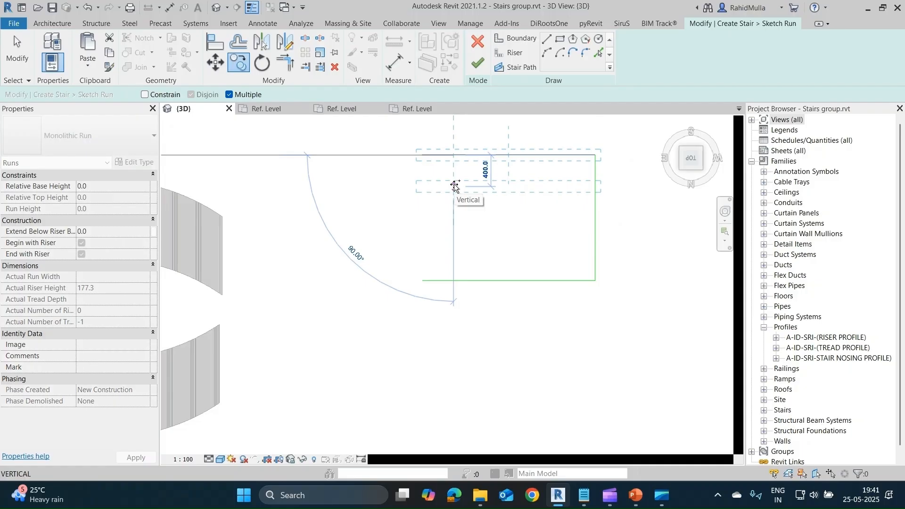
{"action": "left_click", "coordinate": [454, 229]}
{"action": "key", "text": "Escape"}
{"action": "key", "text": "Escape"}
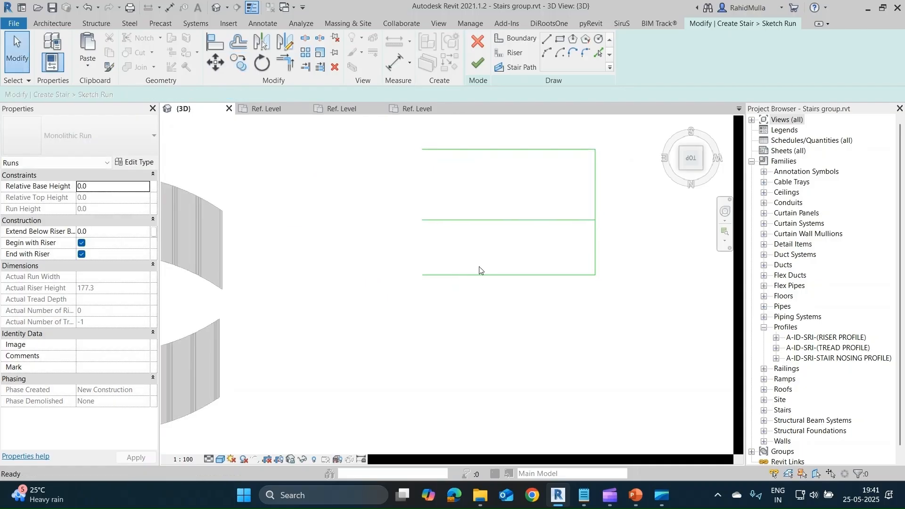
{"action": "left_click", "coordinate": [485, 282]}
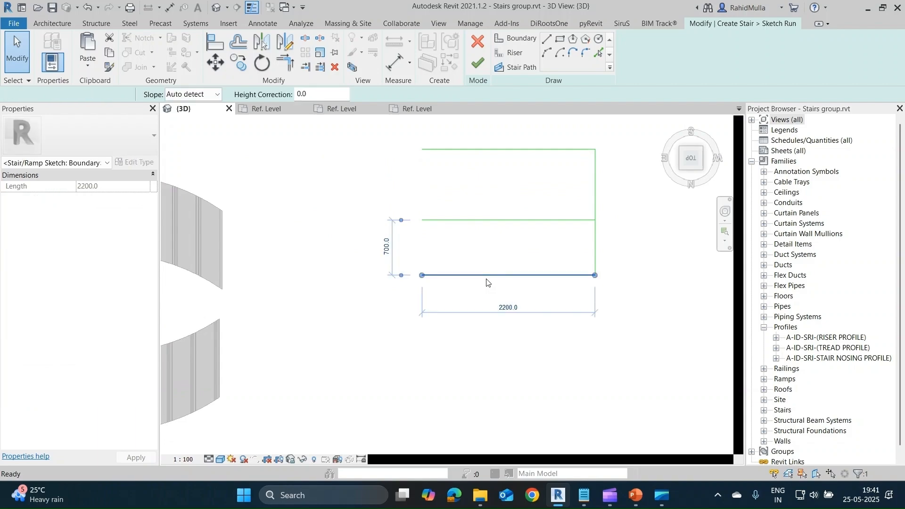
{"action": "key", "text": "Delete"}
{"action": "left_click", "coordinate": [511, 222]}
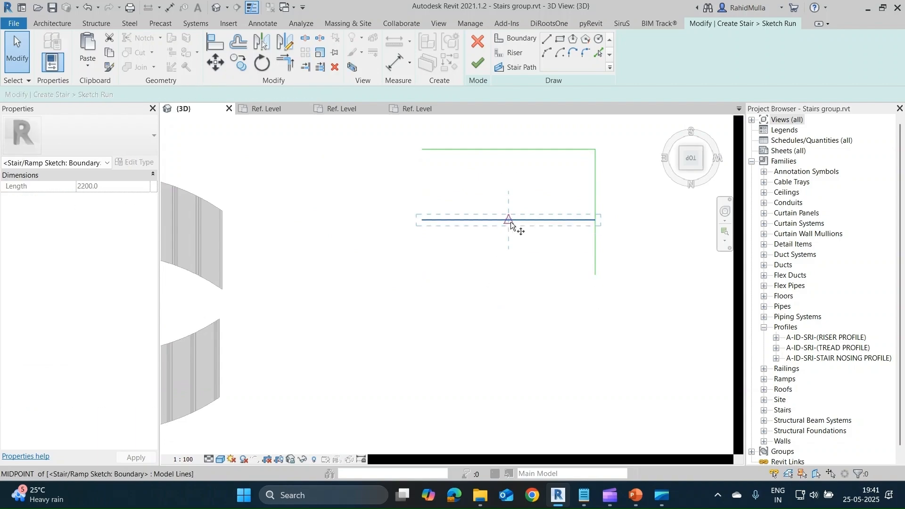
{"action": "key", "text": "c"}
{"action": "key", "text": "o"}
{"action": "left_click", "coordinate": [509, 221]}
{"action": "key", "text": "Escape"}
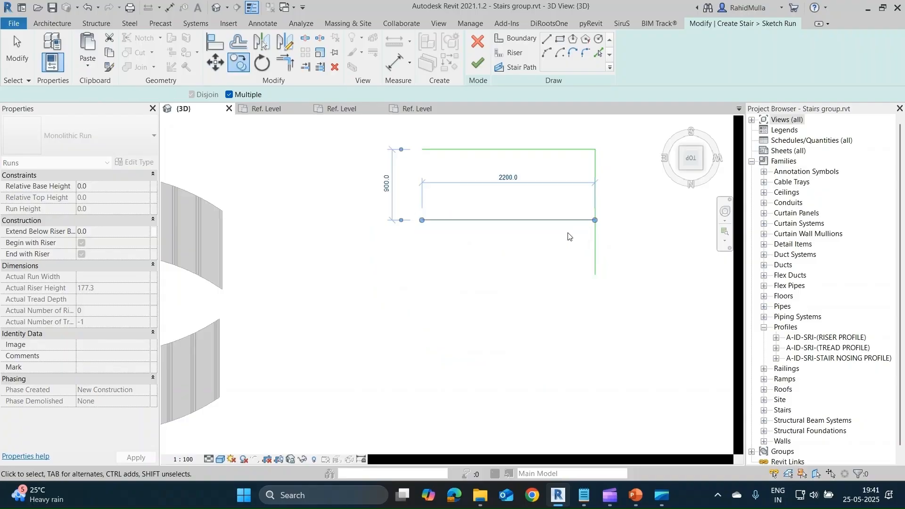
{"action": "key", "text": "Escape"}
Trim the vertical boundary line to the copied lower boundary line so they meet at a corner.
{"action": "left_click", "coordinate": [597, 243]}
{"action": "key", "text": "t"}
{"action": "key", "text": "r"}
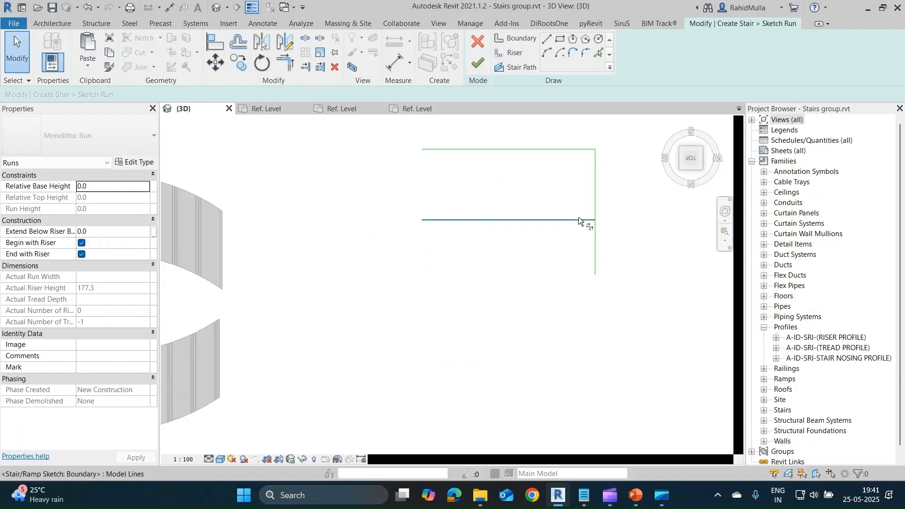
{"action": "left_click", "coordinate": [579, 220]}
{"action": "left_click", "coordinate": [596, 209]}
{"action": "key", "text": "Escape"}
Delete the vertical boundary line that joins the two parallel run boundaries.
{"action": "middle_click_drag", "start_coordinate": [513, 196], "coordinate": [482, 232]}
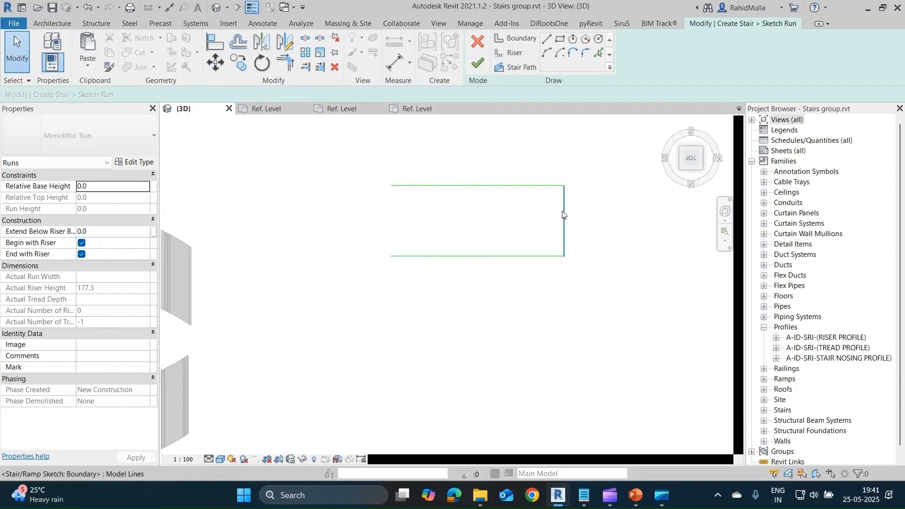
{"action": "left_click", "coordinate": [563, 214]}
{"action": "key", "text": "Delete"}
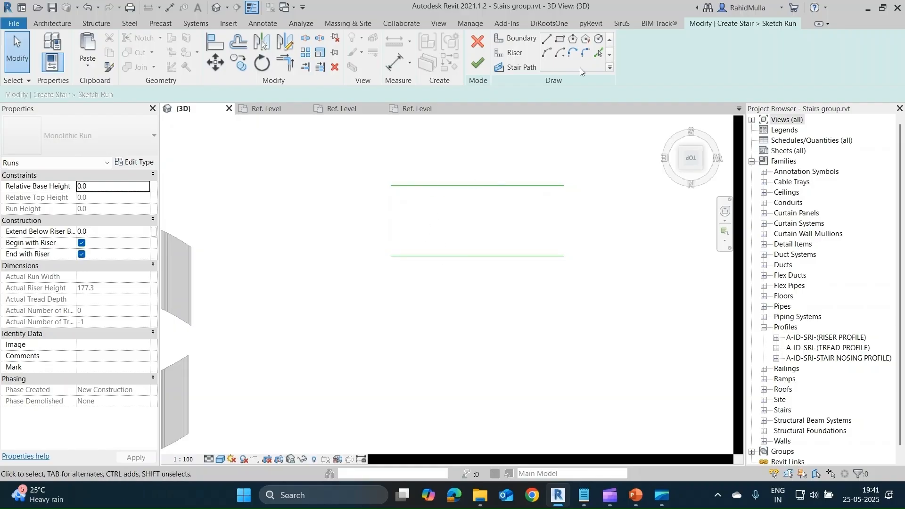
Draw a 900 mm riser line across each end of the two parallel boundary lines.
{"action": "left_click", "coordinate": [509, 59]}
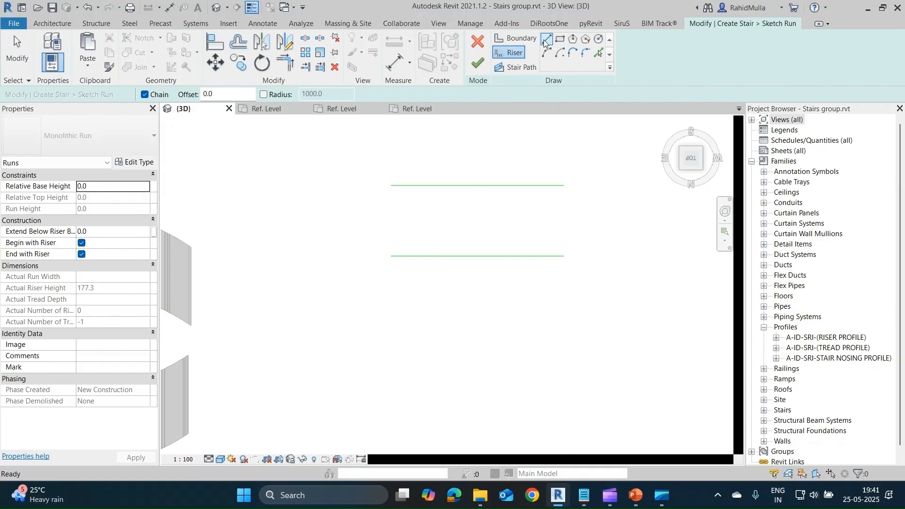
{"action": "left_click", "coordinate": [391, 186]}
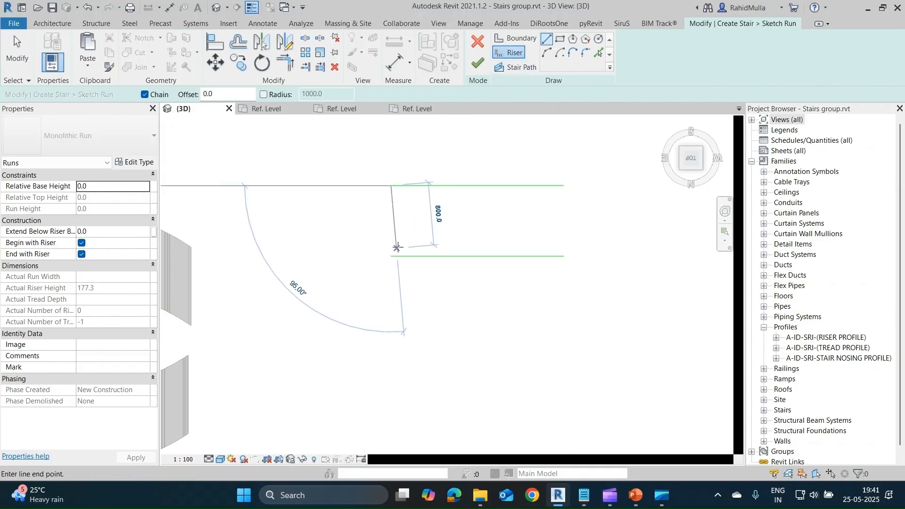
{"action": "left_click", "coordinate": [392, 255]}
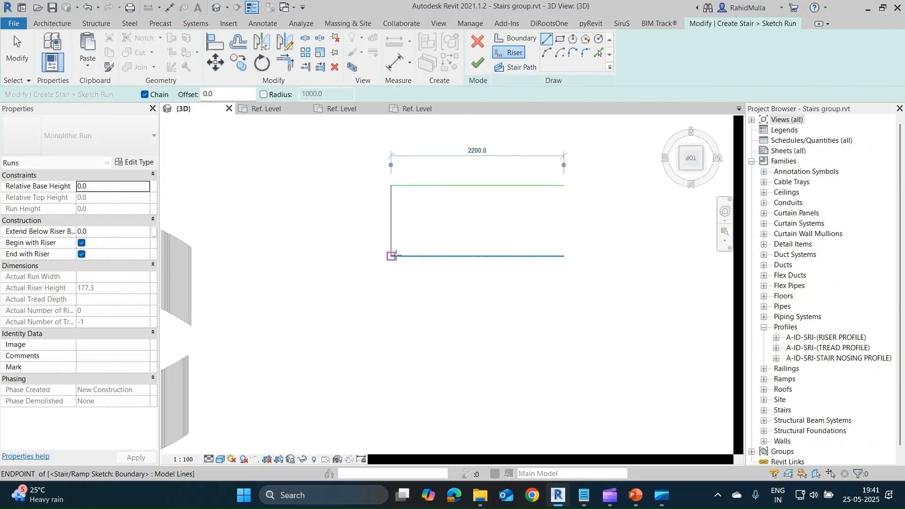
{"action": "left_click", "coordinate": [563, 186]}
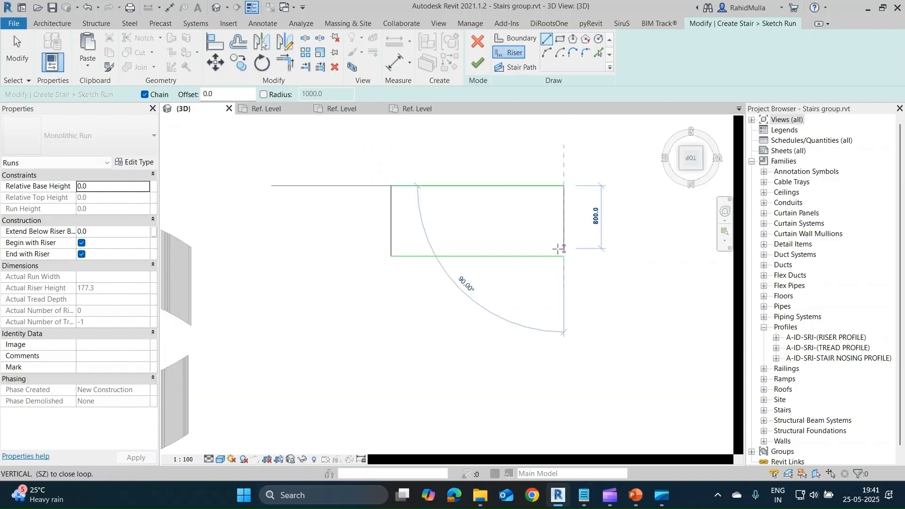
{"action": "left_click", "coordinate": [564, 256]}
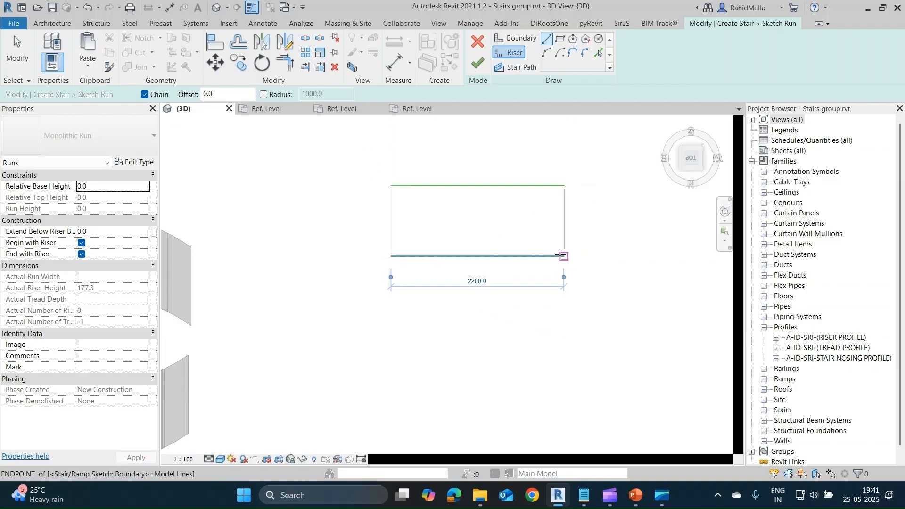
Draw an intermediate riser line between the boundaries, about 500 mm from the end riser nearest the curved stair.
{"action": "left_click", "coordinate": [430, 186]}
{"action": "left_click", "coordinate": [429, 255]}
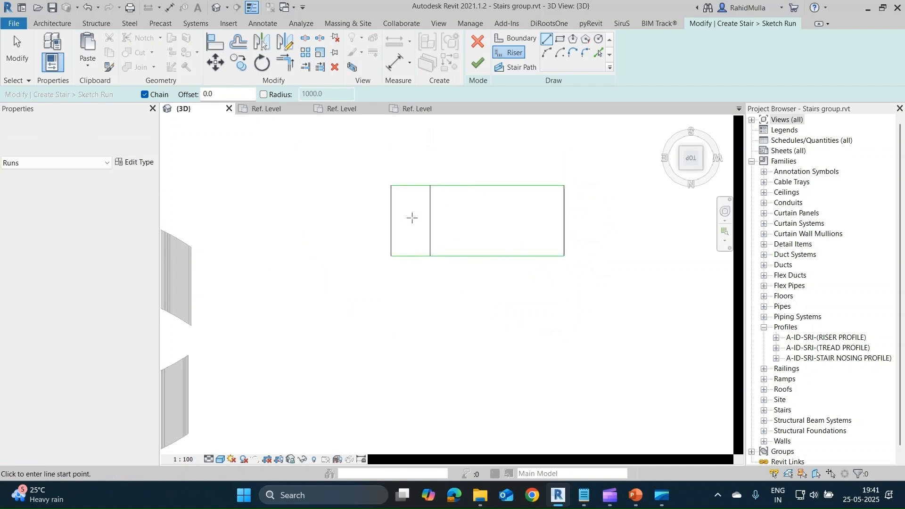
{"action": "left_click", "coordinate": [390, 186]}
{"action": "key", "text": "Escape"}
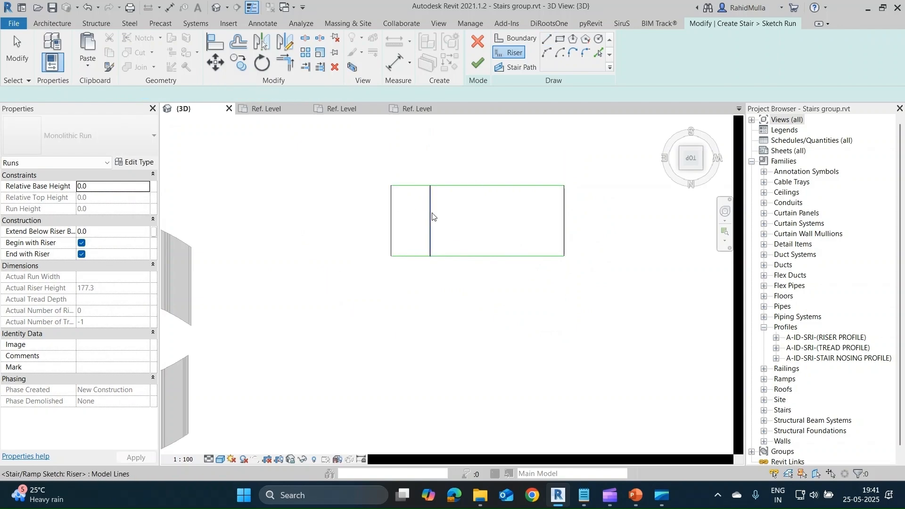
{"action": "key", "text": "Escape"}
Move the intermediate riser 300 mm towards the end riser nearest the curved stair.
{"action": "left_click", "coordinate": [430, 216]}
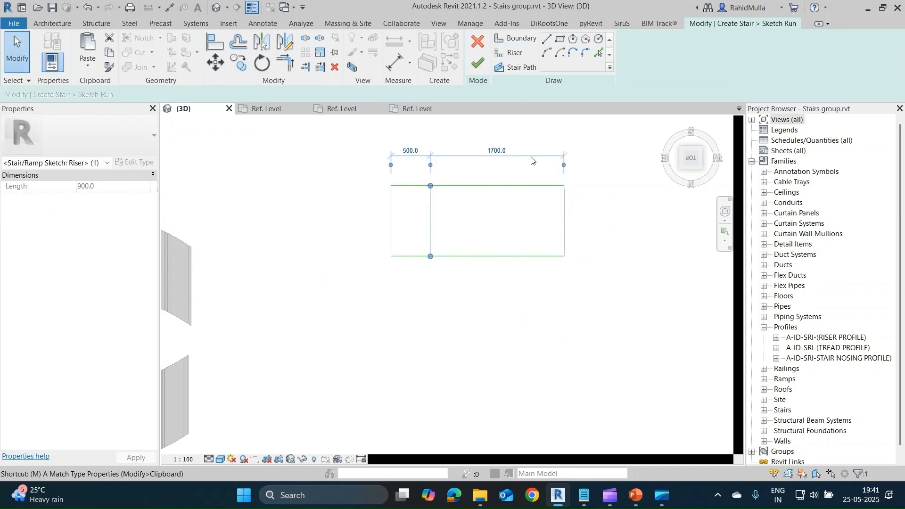
{"action": "key", "text": "m"}
{"action": "key", "text": "v"}
{"action": "left_click", "coordinate": [437, 222]}
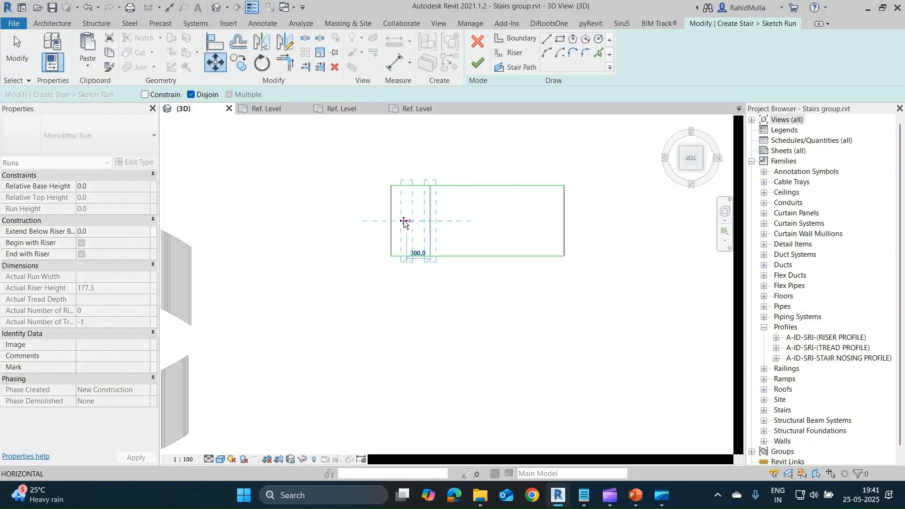
{"action": "left_click", "coordinate": [404, 221]}
Copy the intermediate riser line repeatedly along the boundaries at 200 mm spacing until the run is filled up to the far end riser.
{"action": "scroll", "coordinate": [407, 221], "scroll_direction": "up", "scroll_amount": 2}
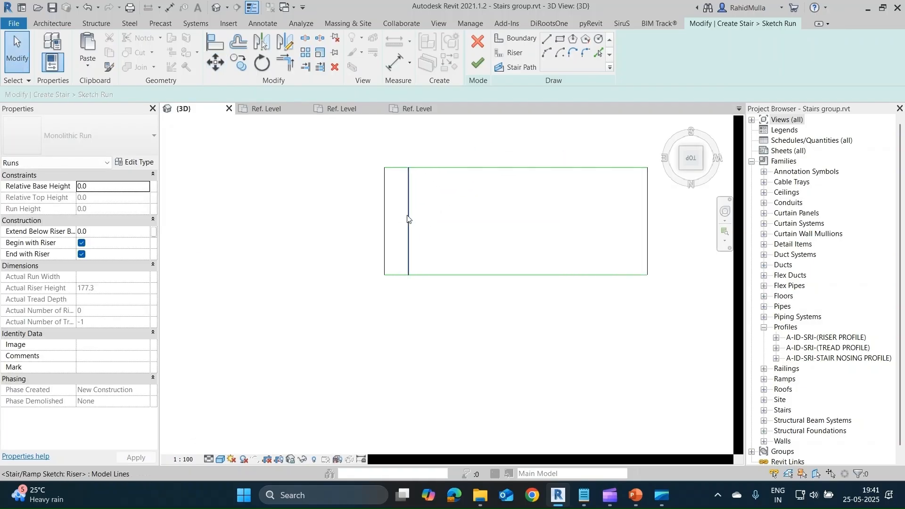
{"action": "left_click", "coordinate": [410, 218]}
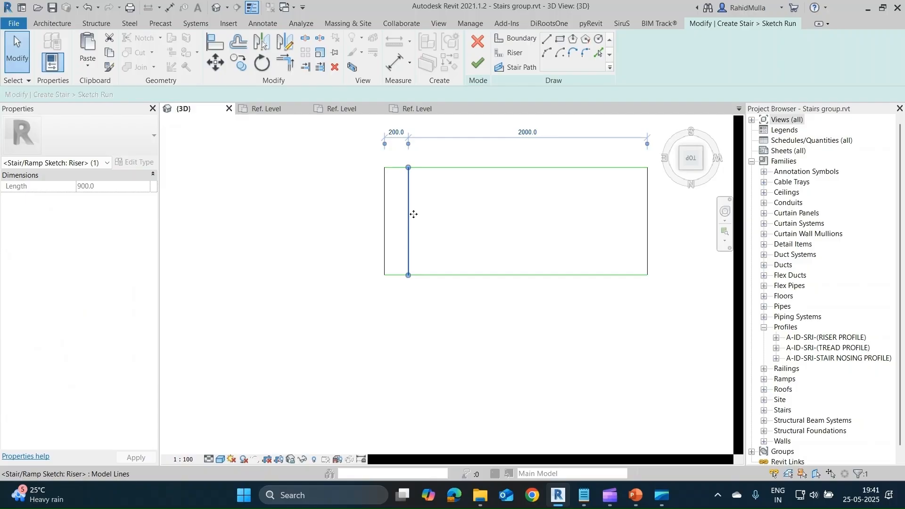
{"action": "key", "text": "Escape"}
{"action": "left_click", "coordinate": [413, 217]}
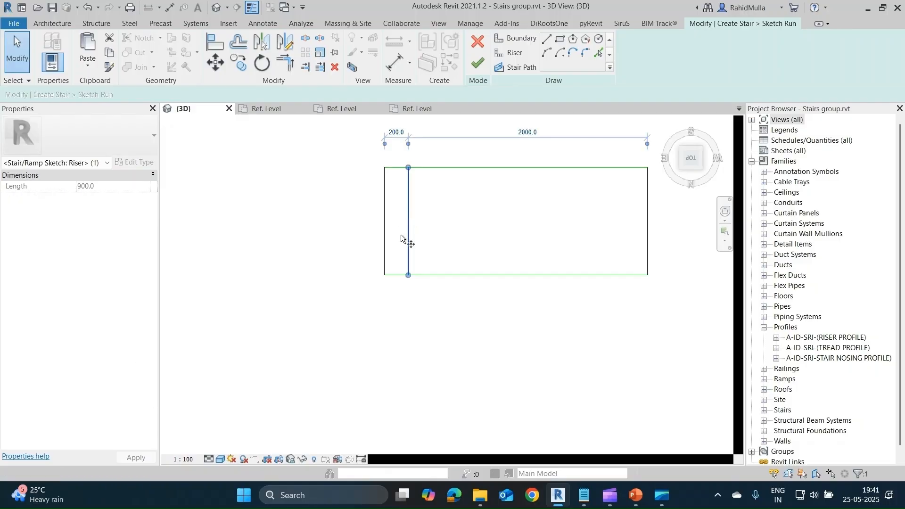
{"action": "left_click_drag", "start_coordinate": [401, 236], "coordinate": [389, 276]}
{"action": "left_click", "coordinate": [388, 274]}
{"action": "left_click", "coordinate": [410, 276]}
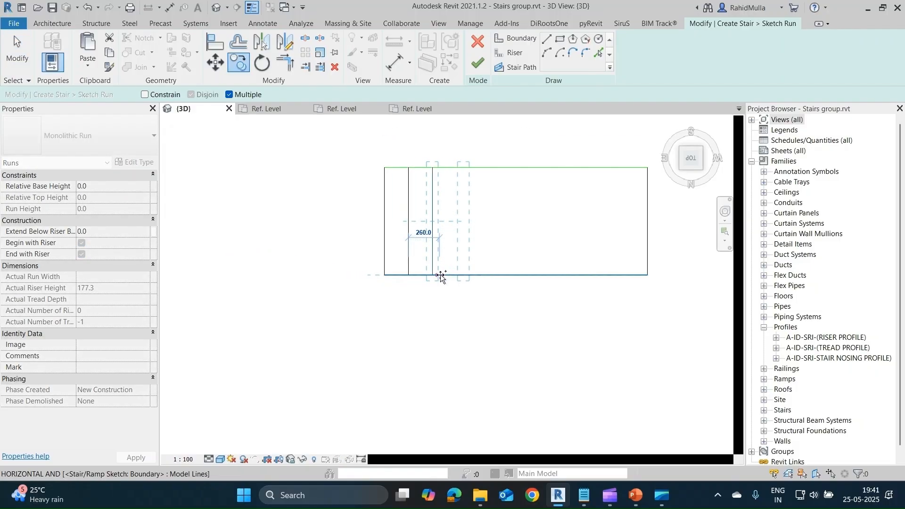
{"action": "left_click", "coordinate": [433, 275]}
{"action": "left_click", "coordinate": [457, 276]}
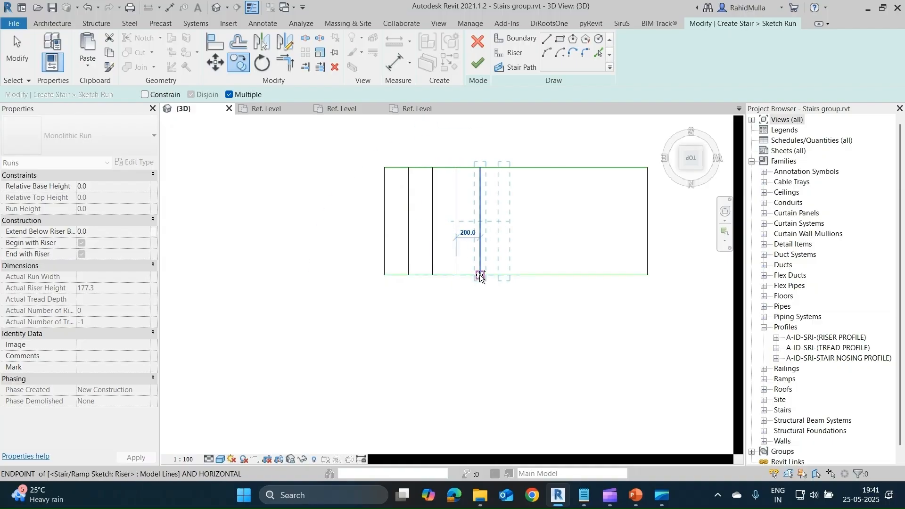
{"action": "left_click", "coordinate": [480, 275]}
{"action": "left_click", "coordinate": [505, 275]}
{"action": "left_click", "coordinate": [528, 275]}
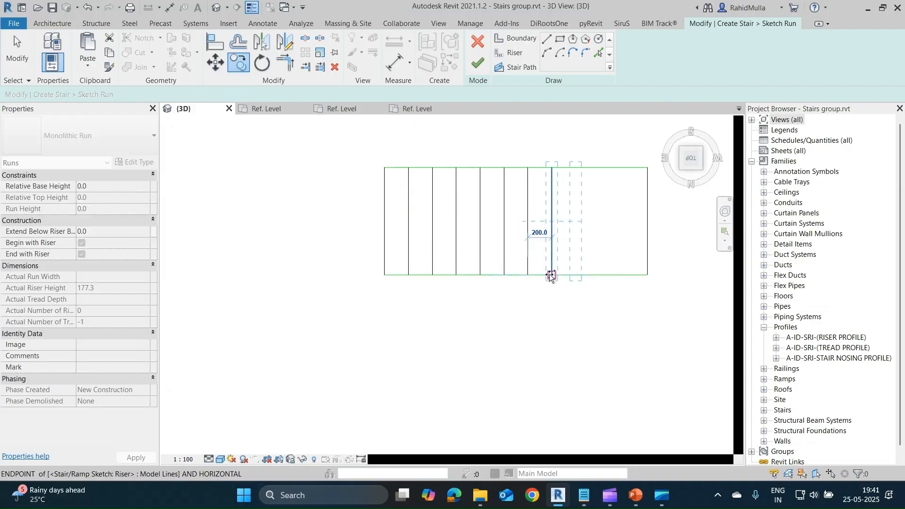
{"action": "left_click", "coordinate": [552, 276]}
{"action": "left_click", "coordinate": [575, 275]}
{"action": "left_click", "coordinate": [599, 275]}
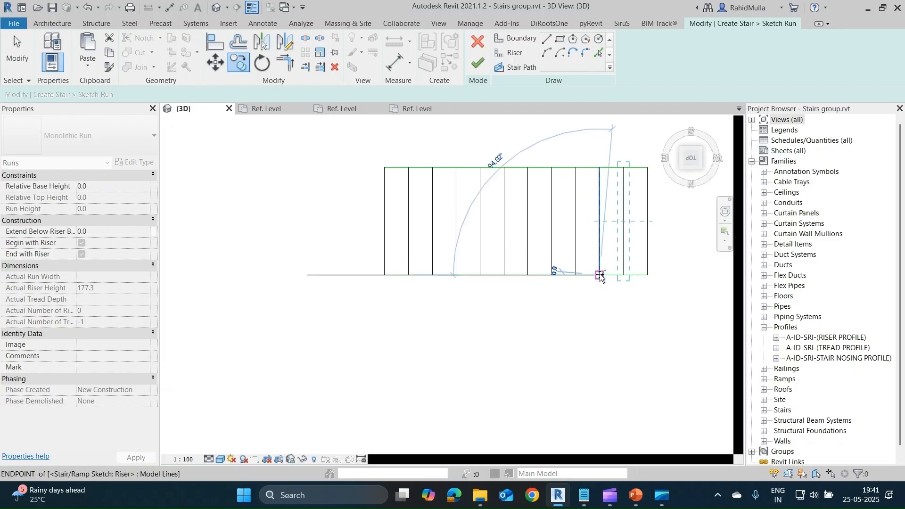
{"action": "left_click", "coordinate": [623, 276]}
{"action": "key", "text": "Escape"}
{"action": "key", "text": "Escape"}
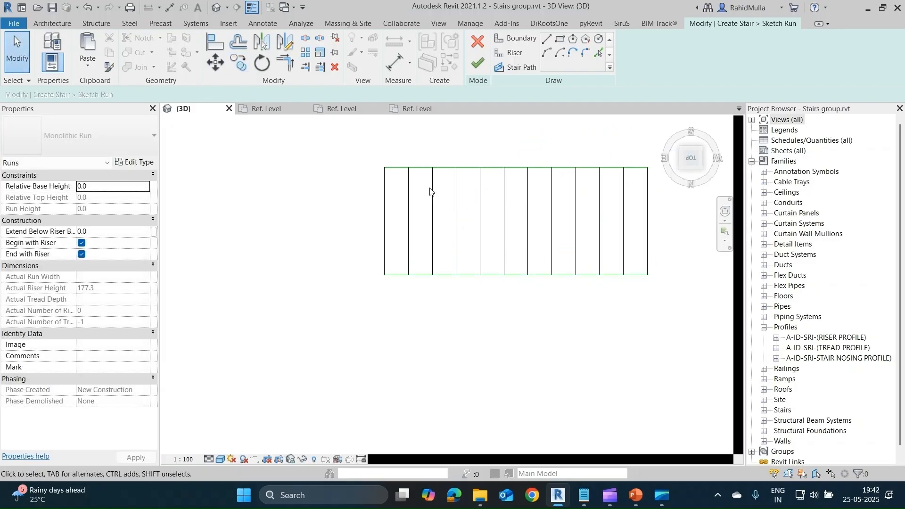
Check the run sketch by selecting its boundary lines, the end riser and all the riser lines.
{"action": "left_click", "coordinate": [640, 282]}
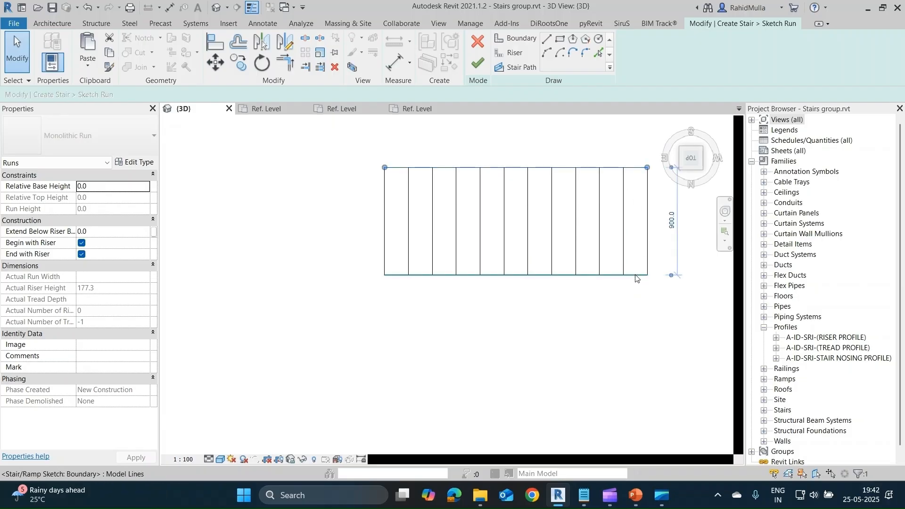
{"action": "key", "text": "Escape"}
{"action": "left_click", "coordinate": [388, 211]}
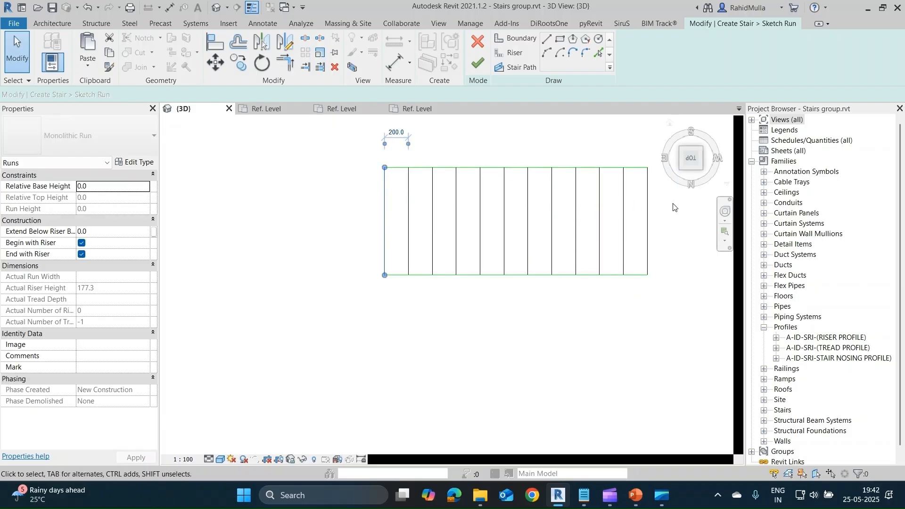
{"action": "left_click_drag", "start_coordinate": [691, 203], "coordinate": [372, 191]}
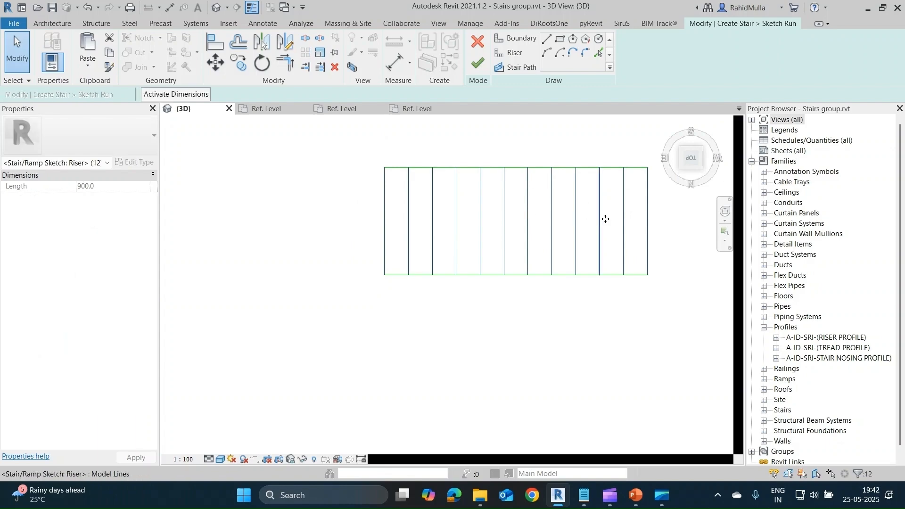
{"action": "key", "text": "Escape"}
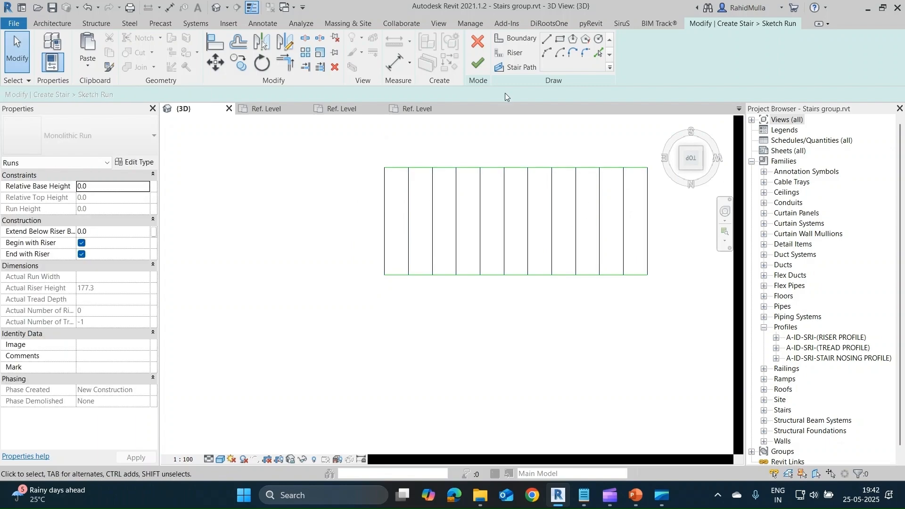
Draw a straight stair path through the riser midpoints, from the end nearest the curved stair to the far end, and finish the run sketch.
{"action": "left_click", "coordinate": [512, 68]}
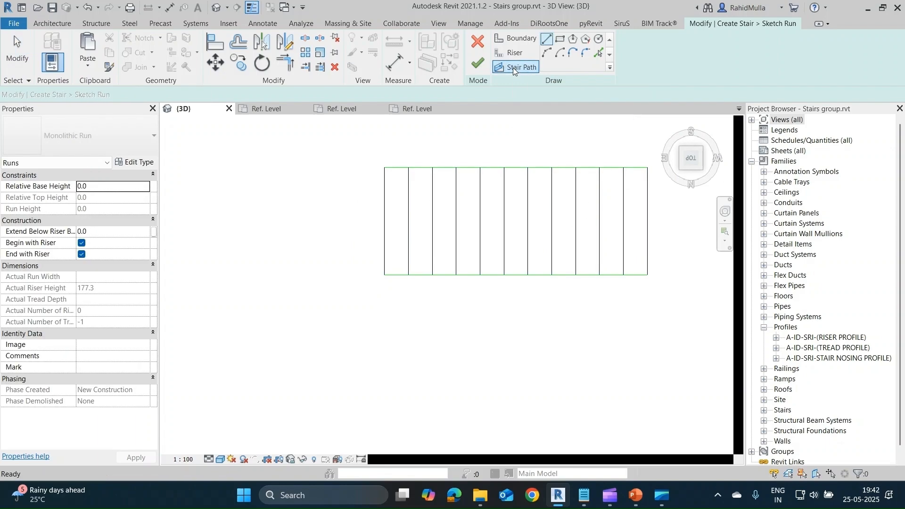
{"action": "left_click", "coordinate": [384, 221]}
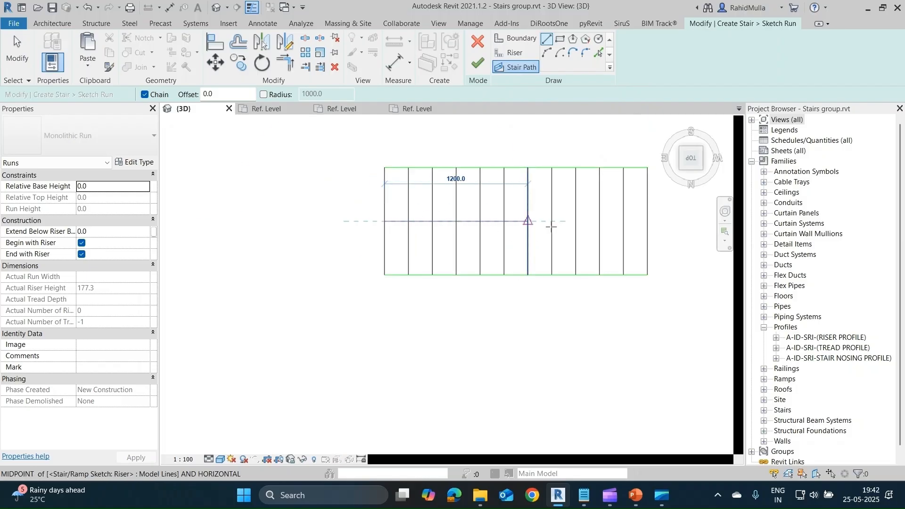
{"action": "left_click", "coordinate": [647, 221]}
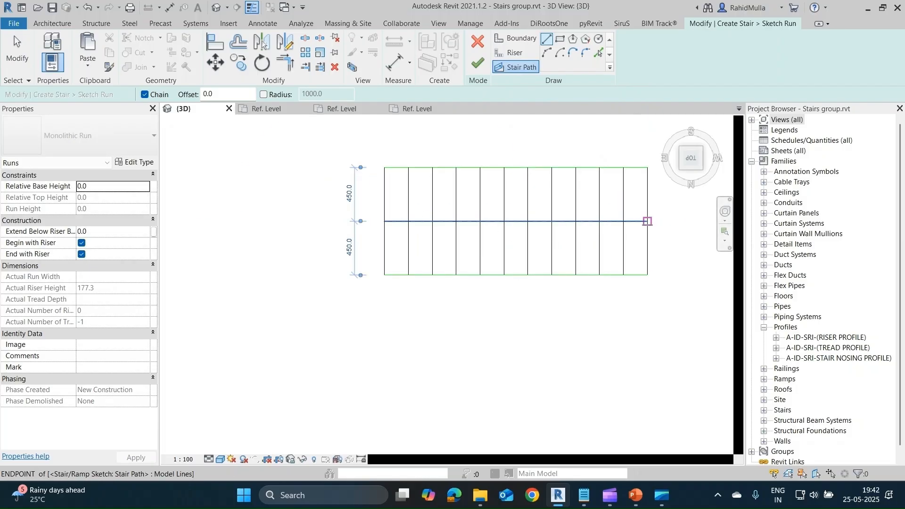
{"action": "left_click", "coordinate": [479, 68]}
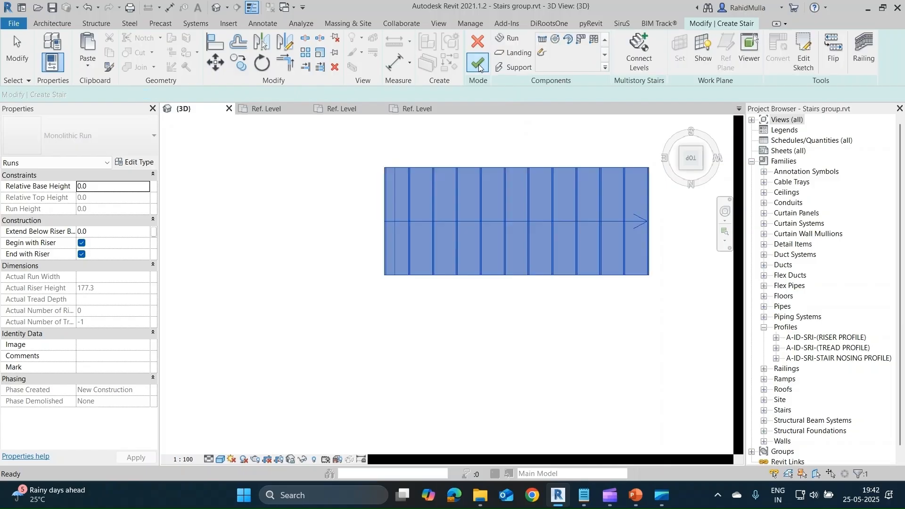
Inspect the new cast-in-place run in 3D and discard the stair without keeping it.
{"action": "mouse_move", "coordinate": [528, 213]}
{"action": "middle_mouse_down", "text": "shift"}
{"action": "mouse_move", "coordinate": [561, 231]}
{"action": "mouse_move", "coordinate": [541, 153]}
{"action": "middle_mouse_up", "text": "shift"}
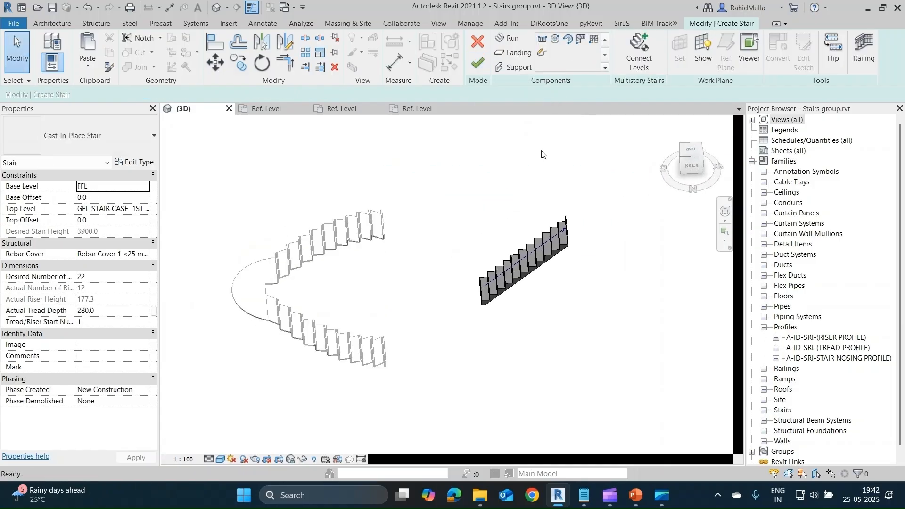
{"action": "scroll", "coordinate": [545, 272], "scroll_direction": "up", "scroll_amount": 4}
{"action": "middle_click_drag", "start_coordinate": [545, 272], "coordinate": [543, 254], "text": "shift"}
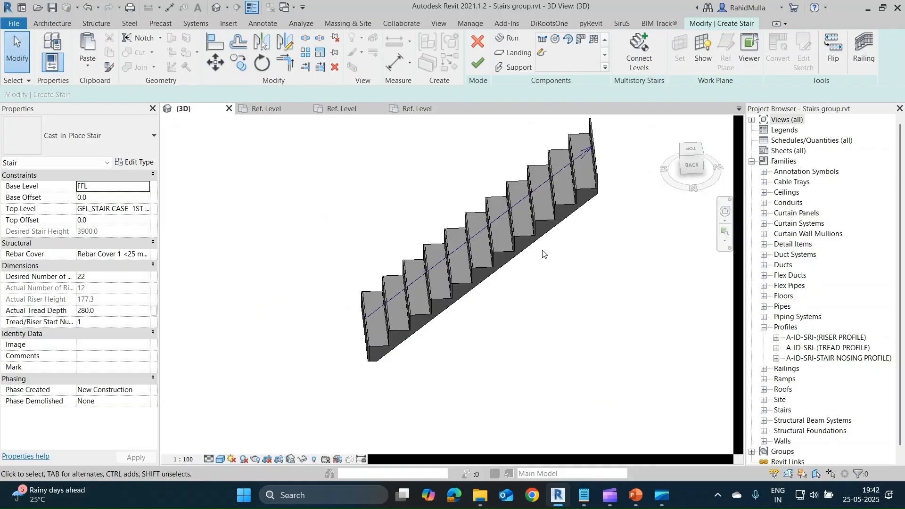
{"action": "middle_click_drag", "start_coordinate": [547, 278], "coordinate": [513, 271], "text": "shift"}
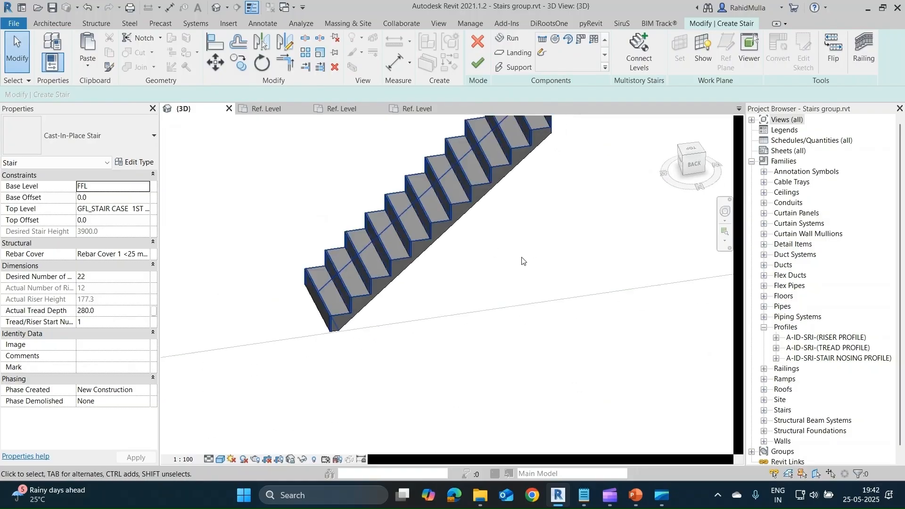
{"action": "scroll", "coordinate": [493, 265], "scroll_direction": "up", "scroll_amount": 3}
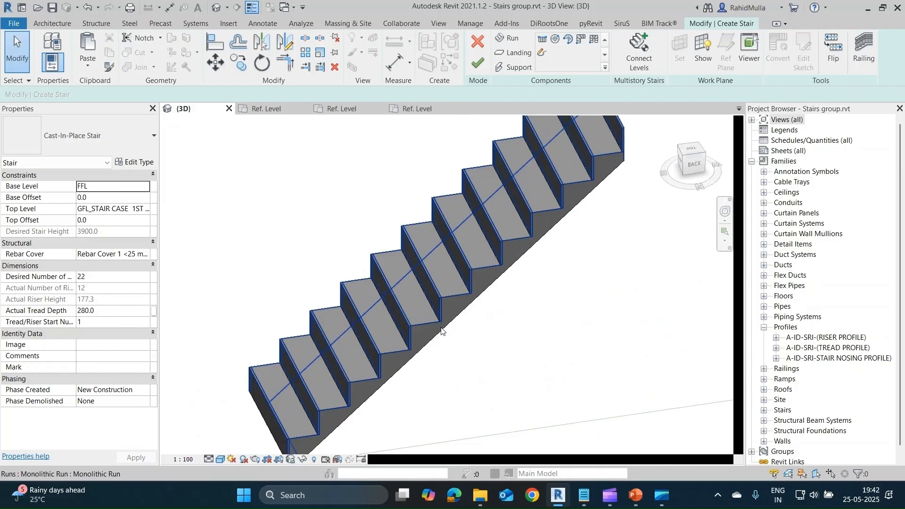
{"action": "scroll", "coordinate": [442, 321], "scroll_direction": "down", "scroll_amount": 5}
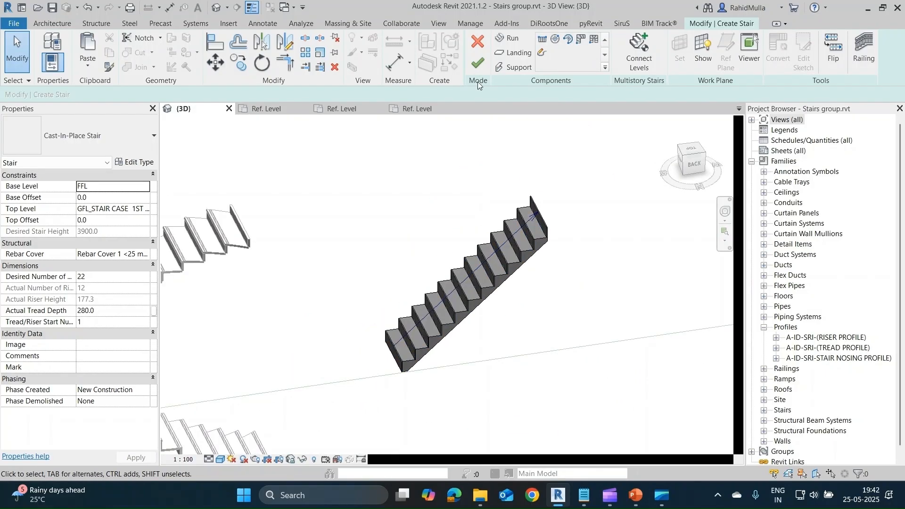
{"action": "left_click", "coordinate": [476, 45]}
{"action": "left_click", "coordinate": [480, 260]}
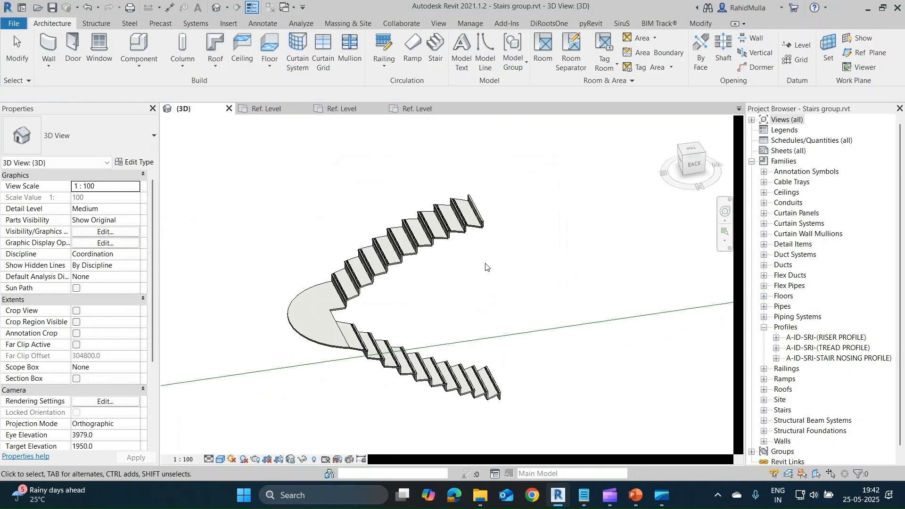
Open the run sketch of the curved precast steel stair for editing, seen in plan from the top.
{"action": "scroll", "coordinate": [479, 272], "scroll_direction": "down", "scroll_amount": 5}
{"action": "middle_click_drag", "start_coordinate": [480, 272], "coordinate": [459, 272], "text": "shift"}
{"action": "left_click", "coordinate": [460, 272]}
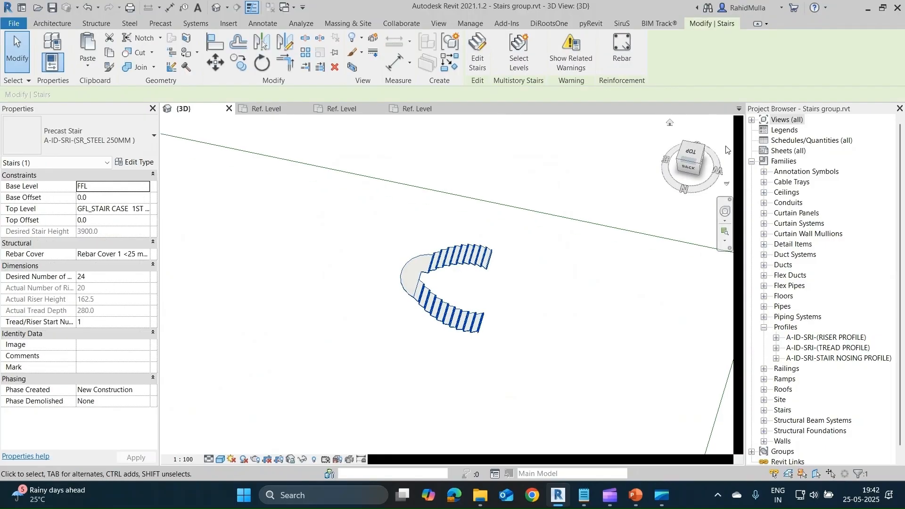
{"action": "left_click", "coordinate": [694, 153]}
{"action": "left_click", "coordinate": [478, 53]}
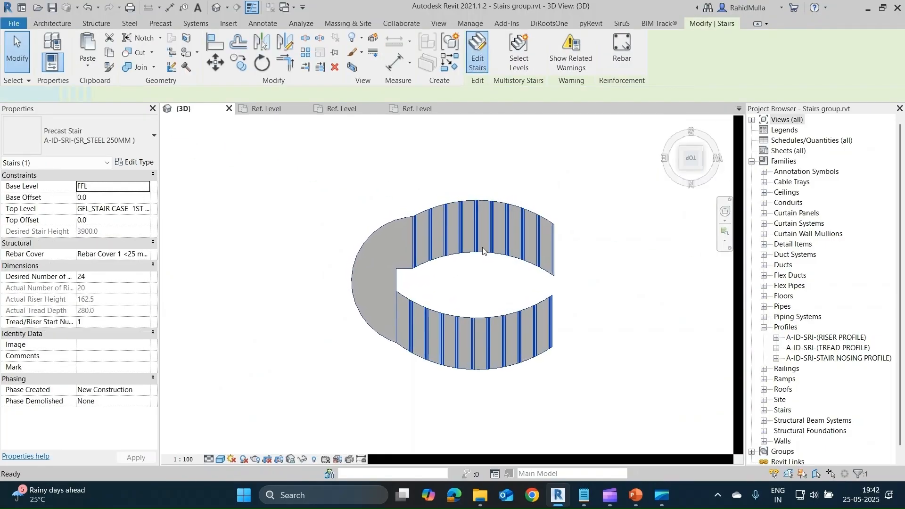
{"action": "left_click", "coordinate": [507, 229]}
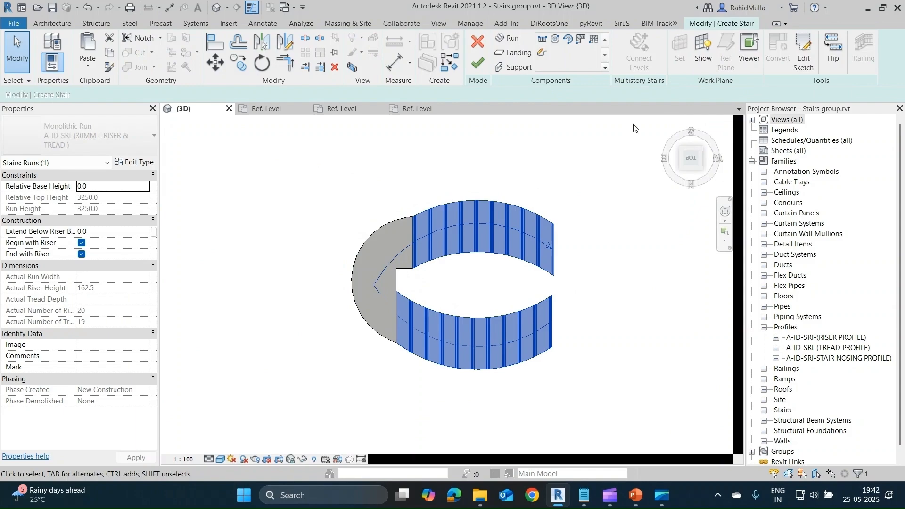
{"action": "left_click", "coordinate": [803, 53]}
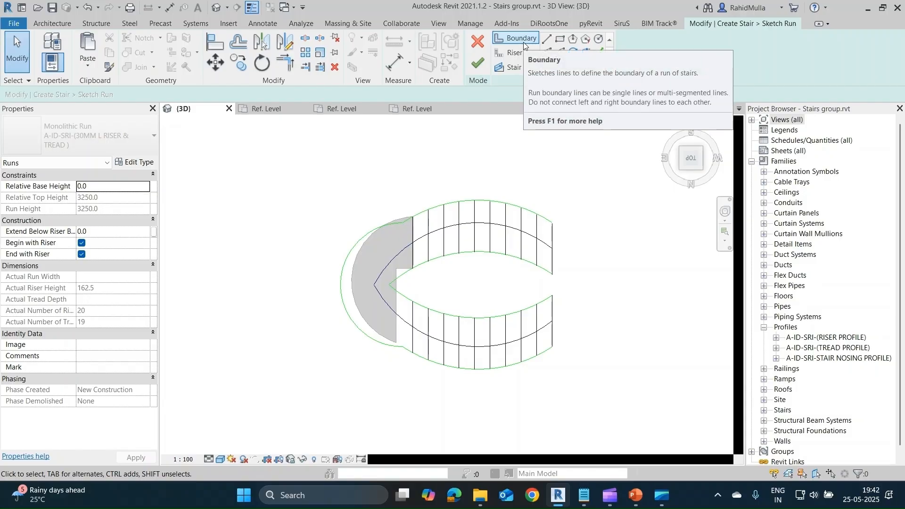
Examine the curved run's boundary lines, riser lines and stair path in the sketch, in plan and in 3D.
{"action": "scroll", "coordinate": [489, 210], "scroll_direction": "up", "scroll_amount": 2}
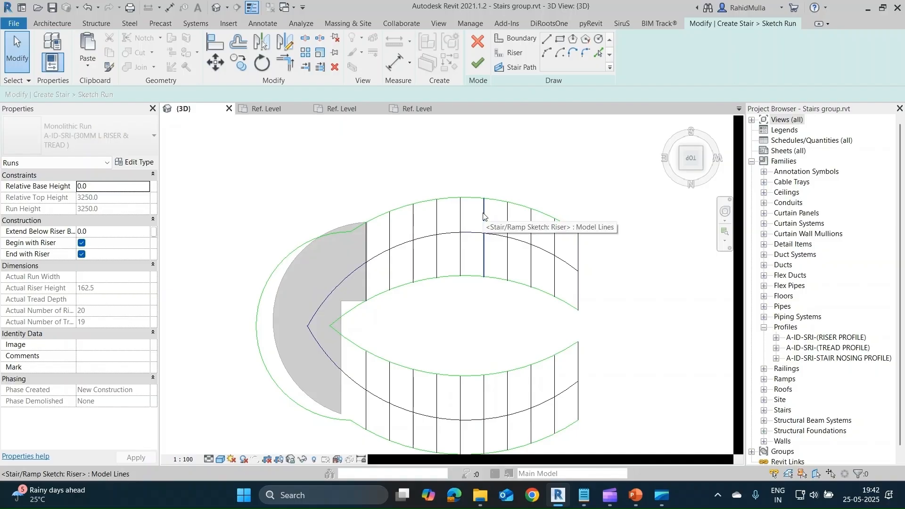
{"action": "left_click", "coordinate": [483, 216]}
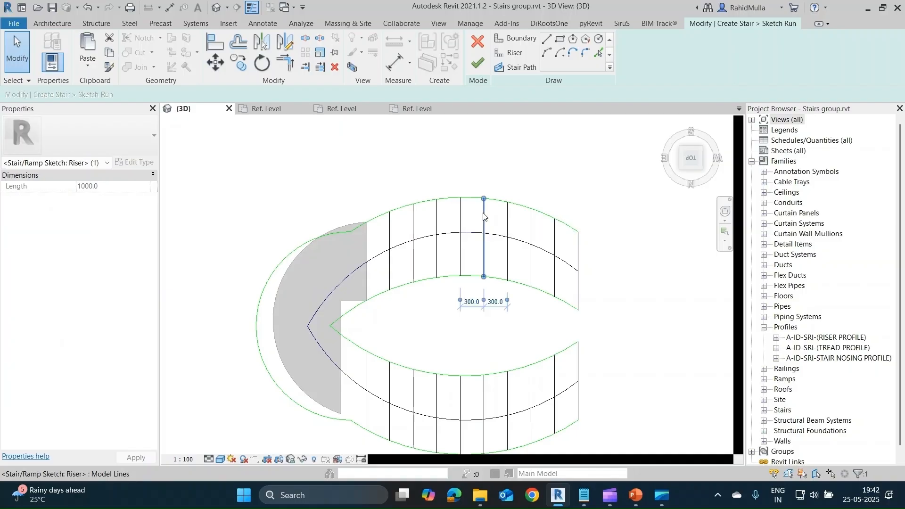
{"action": "left_click", "coordinate": [503, 54]}
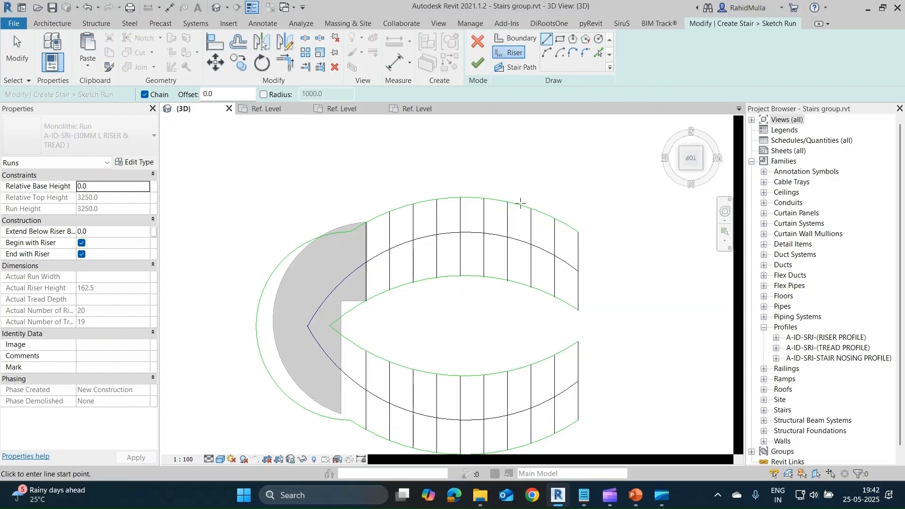
{"action": "key", "text": "Escape"}
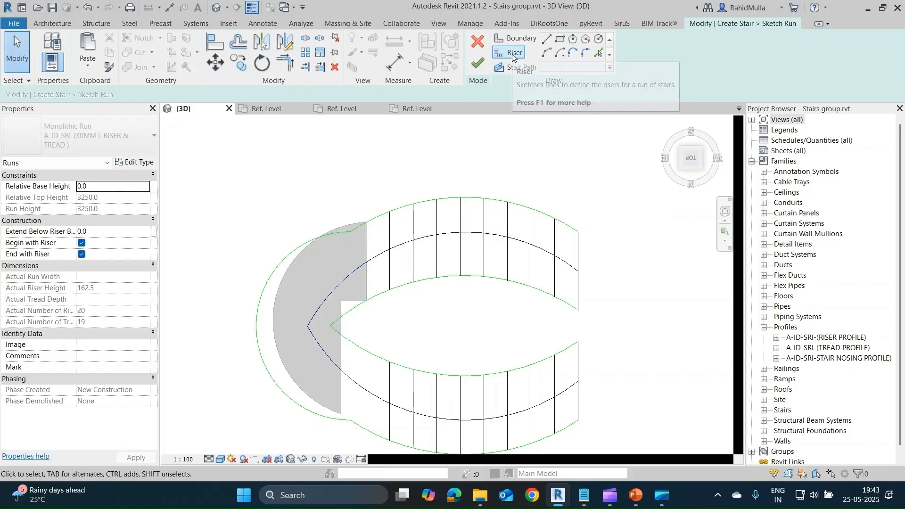
{"action": "left_click", "coordinate": [517, 67]}
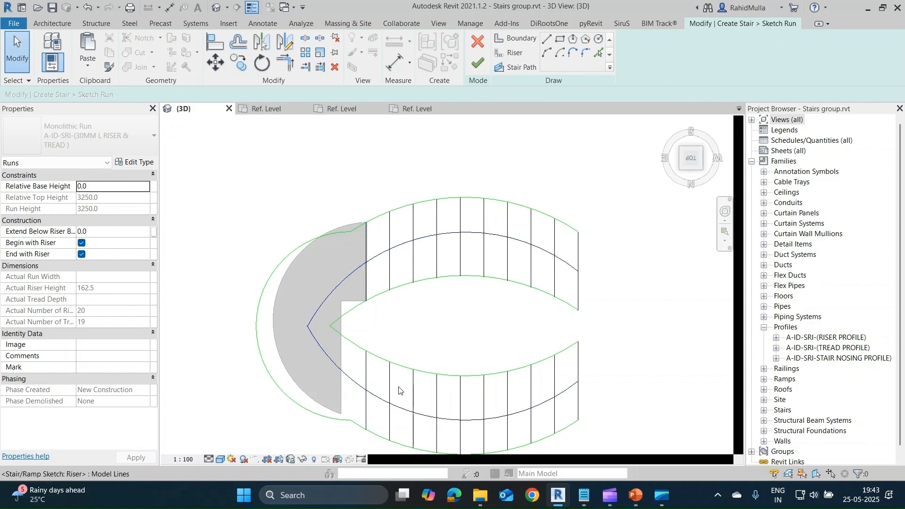
{"action": "middle_click_drag", "start_coordinate": [452, 393], "coordinate": [468, 363]}
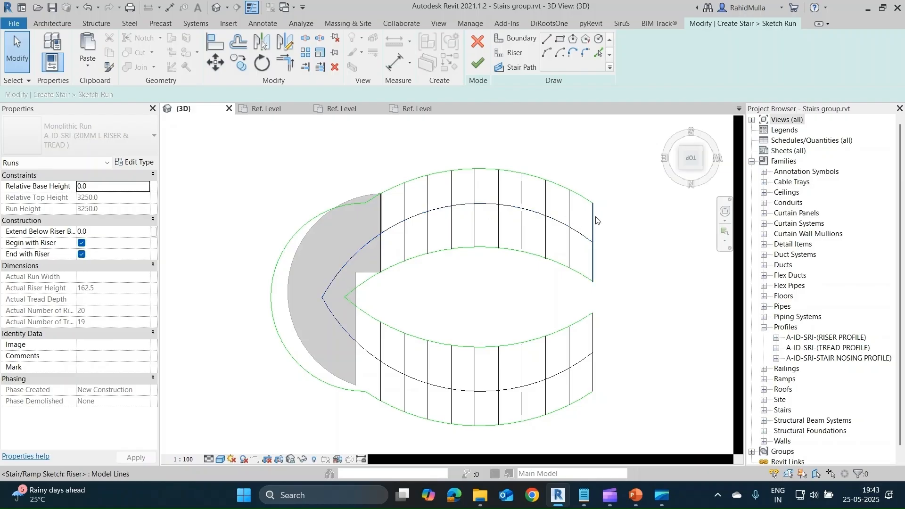
{"action": "scroll", "coordinate": [460, 303], "scroll_direction": "down", "scroll_amount": 2}
{"action": "middle_click_drag", "start_coordinate": [460, 303], "coordinate": [468, 295]}
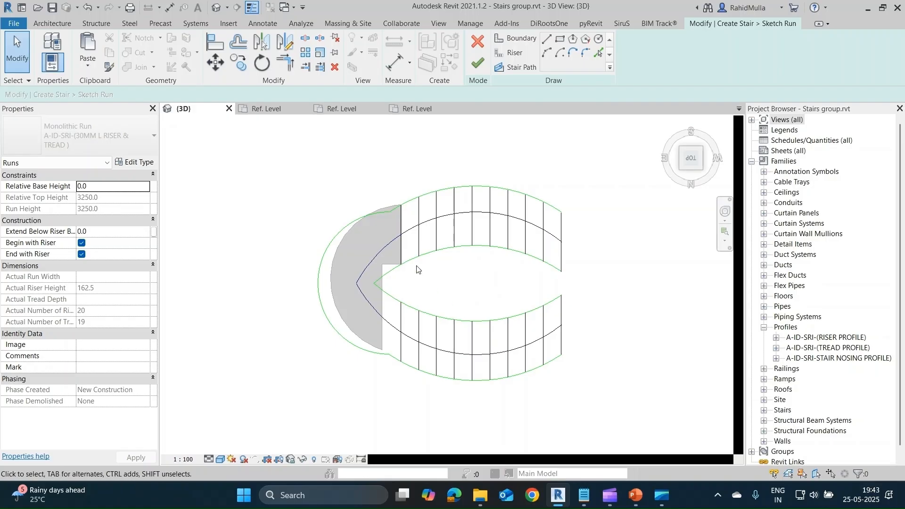
{"action": "mouse_move", "coordinate": [418, 269]}
{"action": "middle_mouse_down", "text": "shift"}
{"action": "mouse_move", "coordinate": [458, 291]}
{"action": "mouse_move", "coordinate": [462, 216]}
{"action": "mouse_move", "coordinate": [426, 348]}
{"action": "mouse_move", "coordinate": [365, 263]}
{"action": "mouse_move", "coordinate": [370, 289]}
{"action": "middle_mouse_up", "text": "shift"}
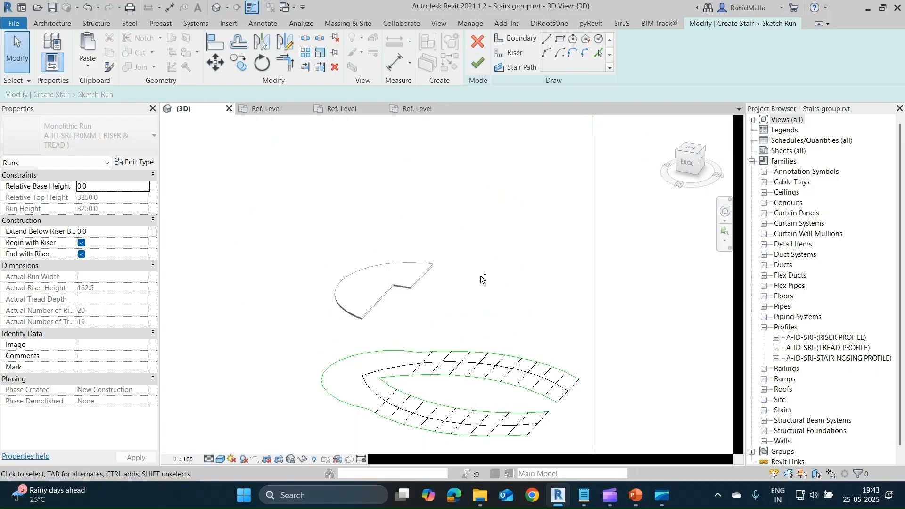
{"action": "mouse_move", "coordinate": [481, 278]}
{"action": "middle_mouse_down", "text": "shift"}
{"action": "mouse_move", "coordinate": [543, 420]}
{"action": "mouse_move", "coordinate": [542, 405]}
{"action": "middle_mouse_up", "text": "shift"}
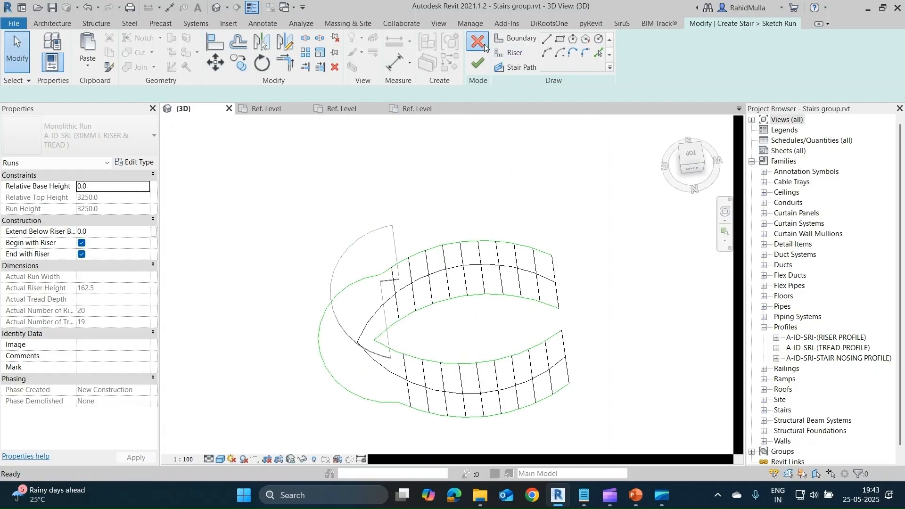
Close the run sketch, start a sketched landing to view its boundary and stairs path options, and leave it without drawing.
{"action": "left_click", "coordinate": [484, 44]}
{"action": "left_click", "coordinate": [515, 57]}
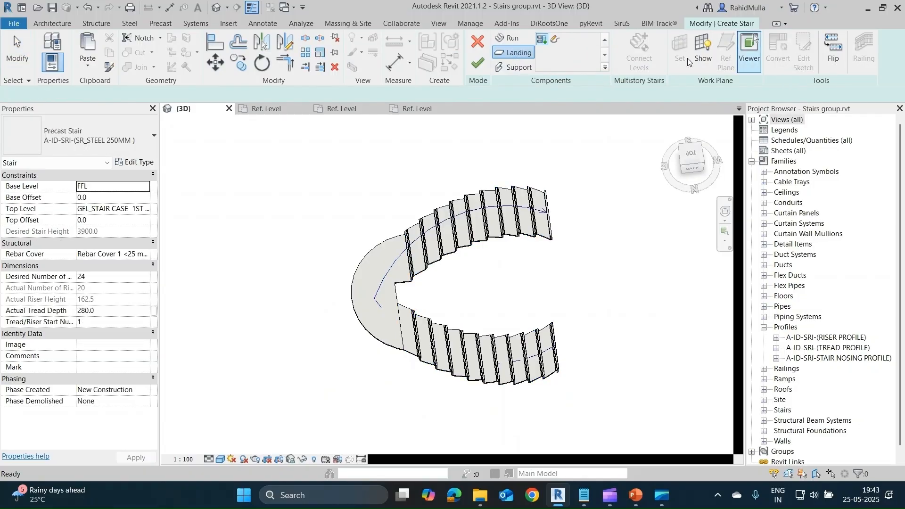
{"action": "left_click", "coordinate": [553, 40]}
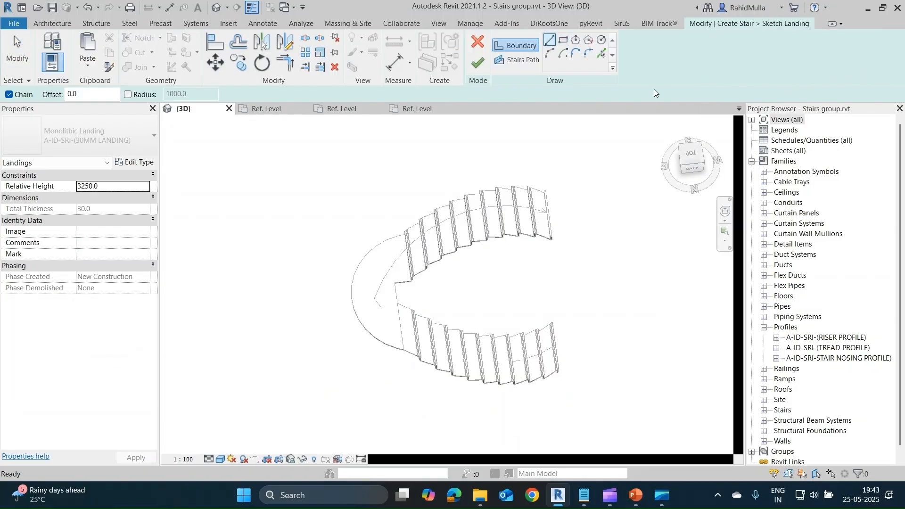
{"action": "mouse_move", "coordinate": [392, 313]}
{"action": "middle_mouse_down", "text": "shift"}
{"action": "mouse_move", "coordinate": [391, 320]}
{"action": "mouse_move", "coordinate": [359, 244]}
{"action": "middle_mouse_up", "text": "shift"}
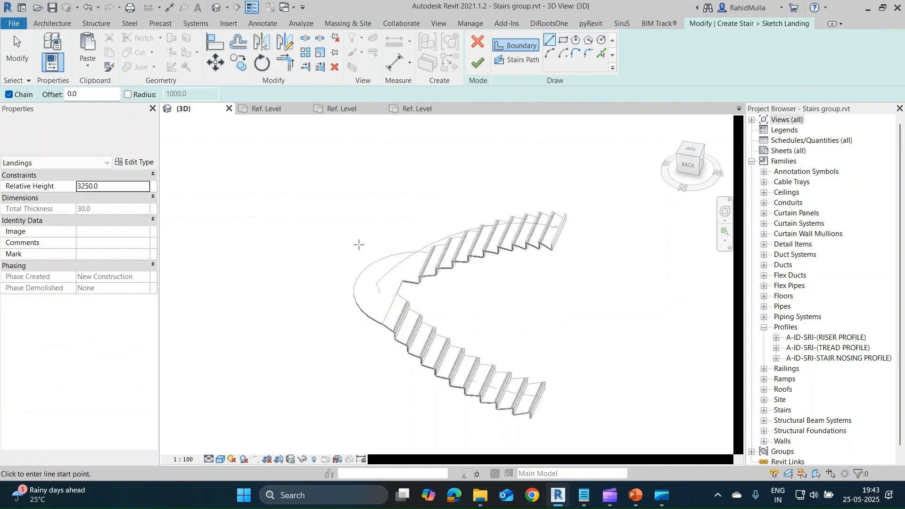
{"action": "left_click", "coordinate": [481, 65]}
{"action": "mouse_move", "coordinate": [487, 265]}
{"action": "middle_mouse_down", "text": "shift"}
{"action": "mouse_move", "coordinate": [538, 332]}
{"action": "mouse_move", "coordinate": [499, 292]}
{"action": "middle_mouse_up", "text": "shift"}
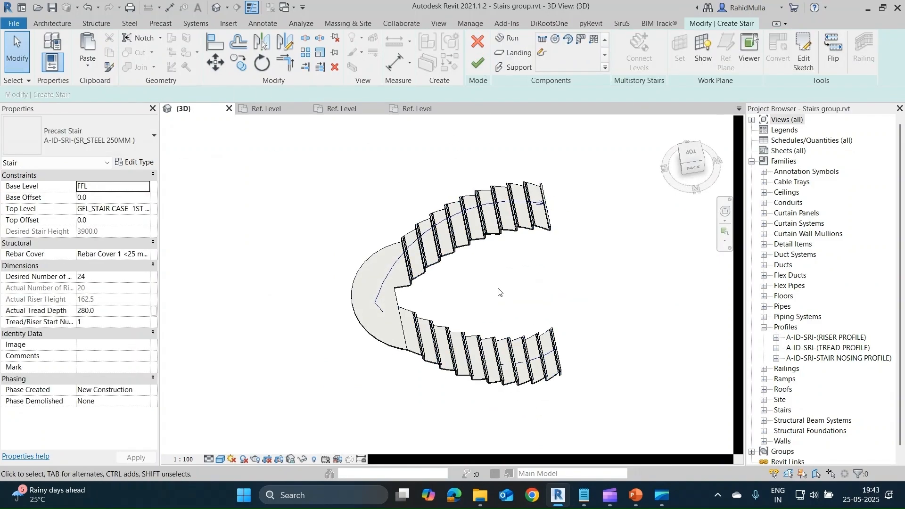
Reopen the curved run's sketch, examine its outer boundary arc and riser lines, and exit the stair edit without changes.
{"action": "left_click", "coordinate": [515, 182]}
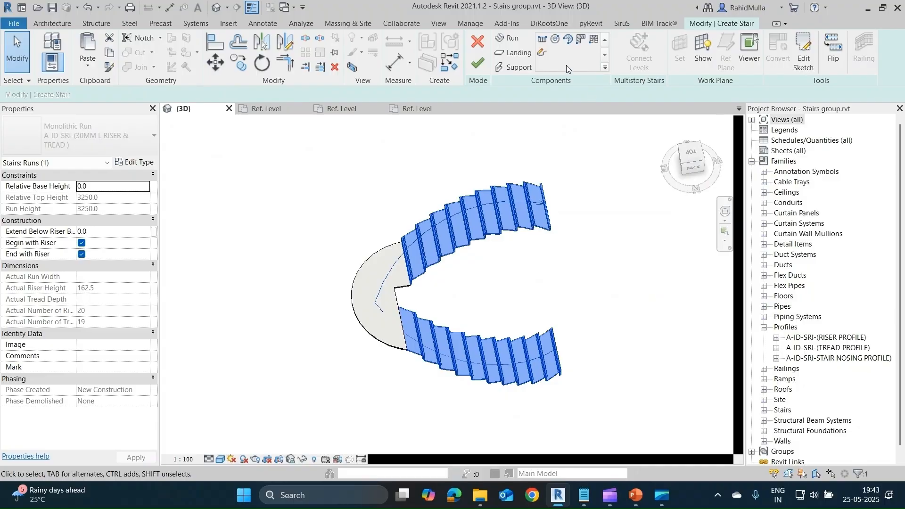
{"action": "middle_click_drag", "start_coordinate": [585, 224], "coordinate": [586, 231], "text": "shift"}
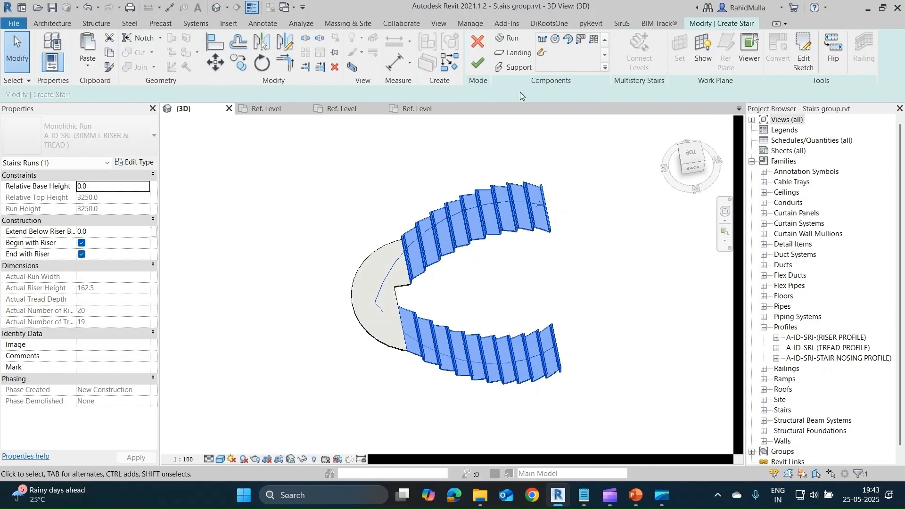
{"action": "left_click", "coordinate": [802, 52]}
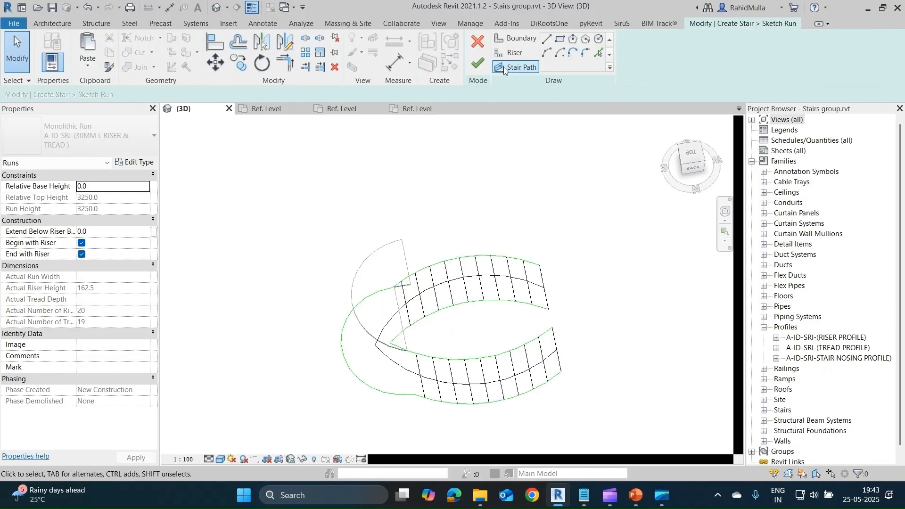
{"action": "middle_click_drag", "start_coordinate": [541, 187], "coordinate": [504, 235], "text": "shift"}
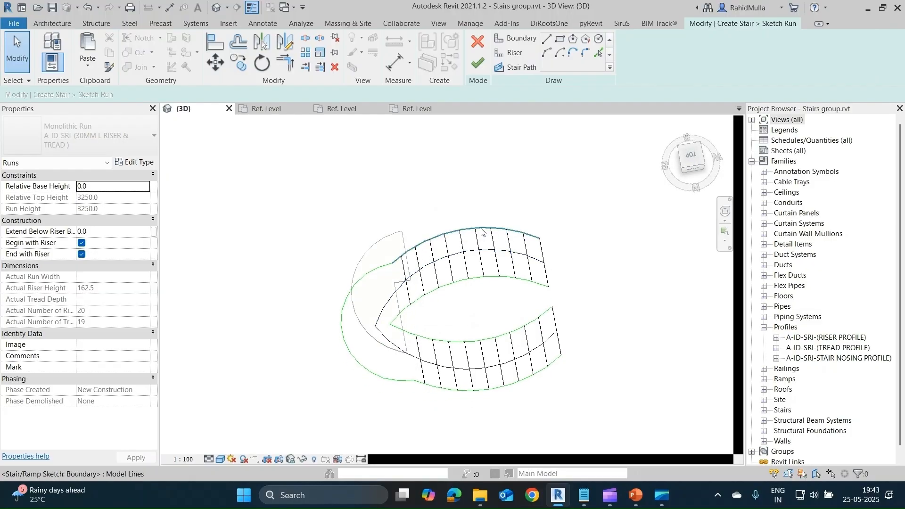
{"action": "left_click", "coordinate": [480, 227]}
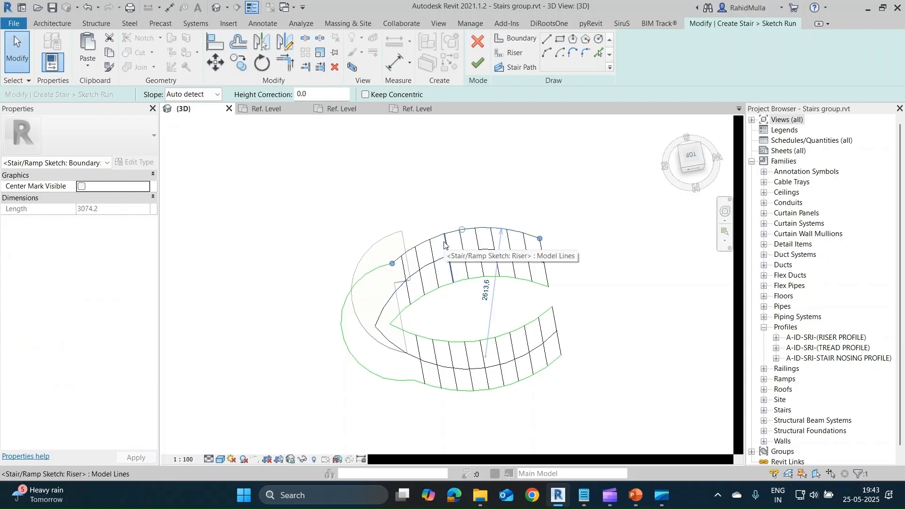
{"action": "mouse_move", "coordinate": [620, 270]}
{"action": "middle_mouse_down", "text": "shift"}
{"action": "mouse_move", "coordinate": [604, 377]}
{"action": "mouse_move", "coordinate": [526, 341]}
{"action": "middle_mouse_up", "text": "shift"}
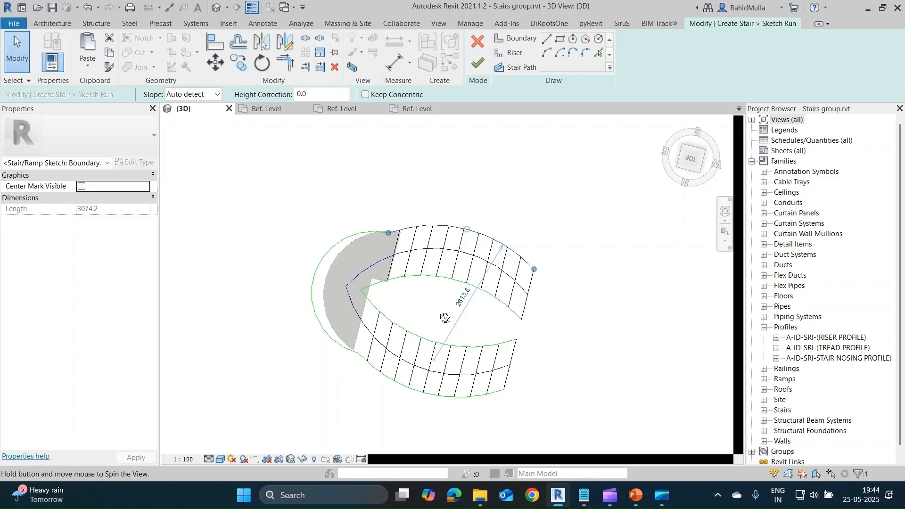
{"action": "middle_click_drag", "start_coordinate": [436, 313], "coordinate": [471, 262], "text": "shift"}
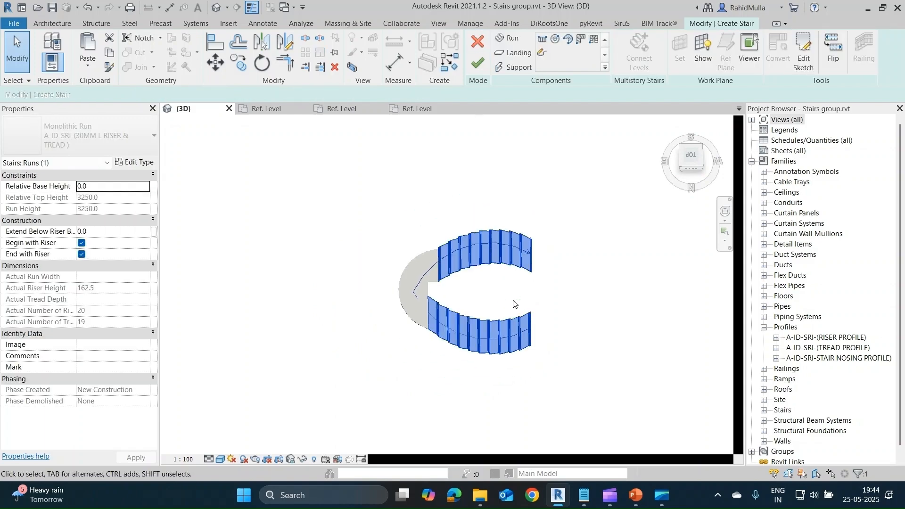
{"action": "middle_click_drag", "start_coordinate": [513, 303], "coordinate": [400, 264], "text": "shift"}
{"action": "left_click", "coordinate": [482, 42]}
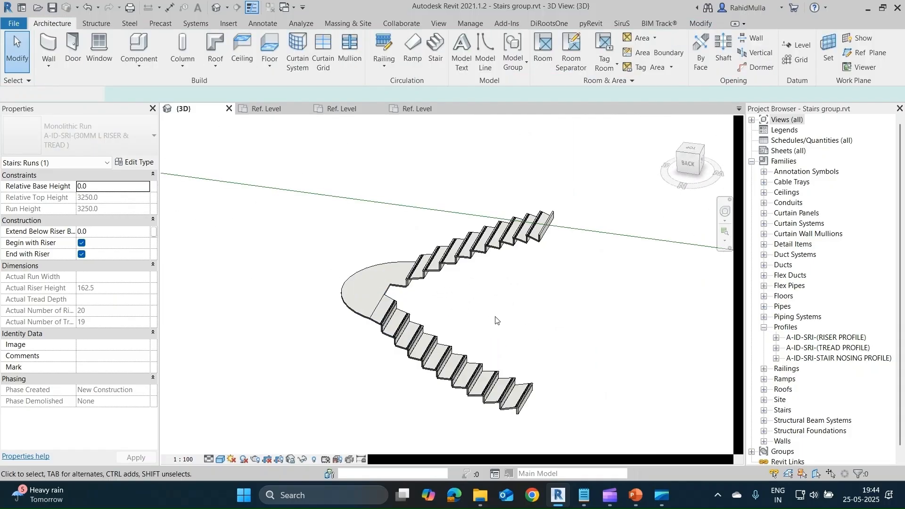
Open the curved precast steel stair for editing again and select its monolithic run.
{"action": "middle_click_drag", "start_coordinate": [513, 329], "coordinate": [513, 369], "text": "shift"}
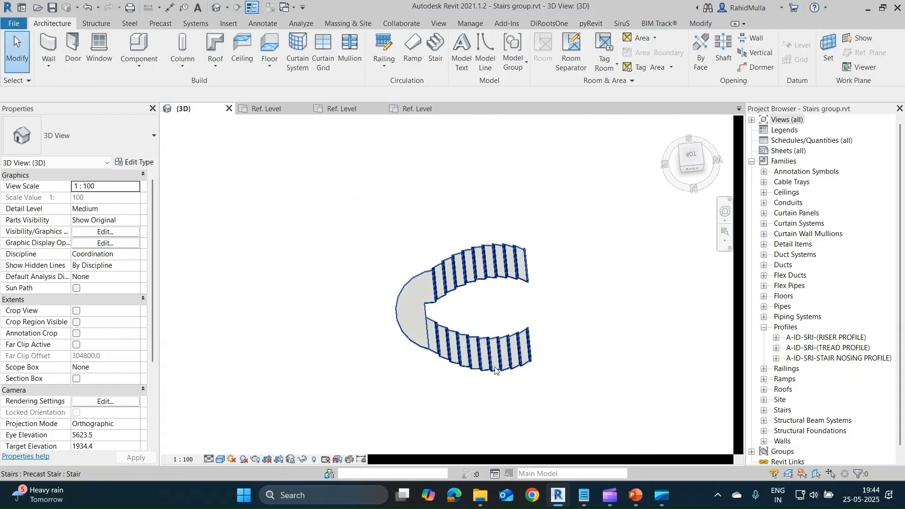
{"action": "left_click", "coordinate": [512, 369]}
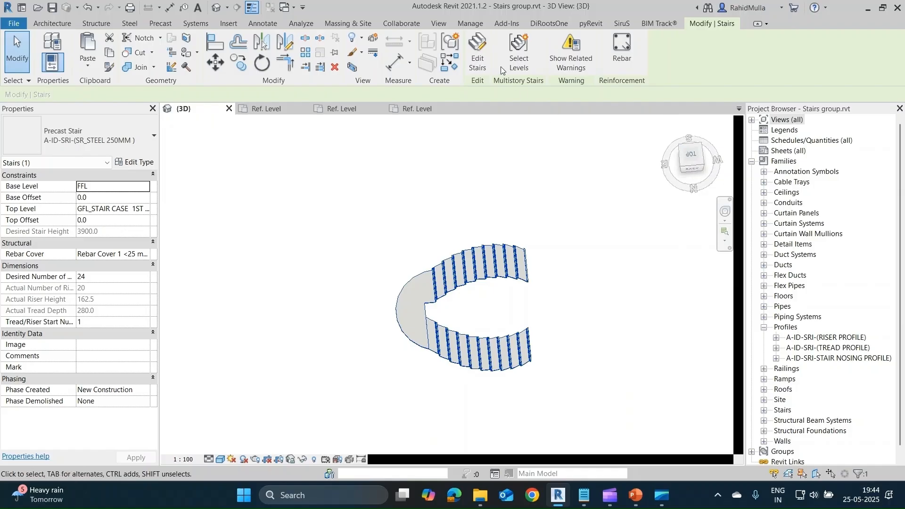
{"action": "left_click", "coordinate": [482, 51]}
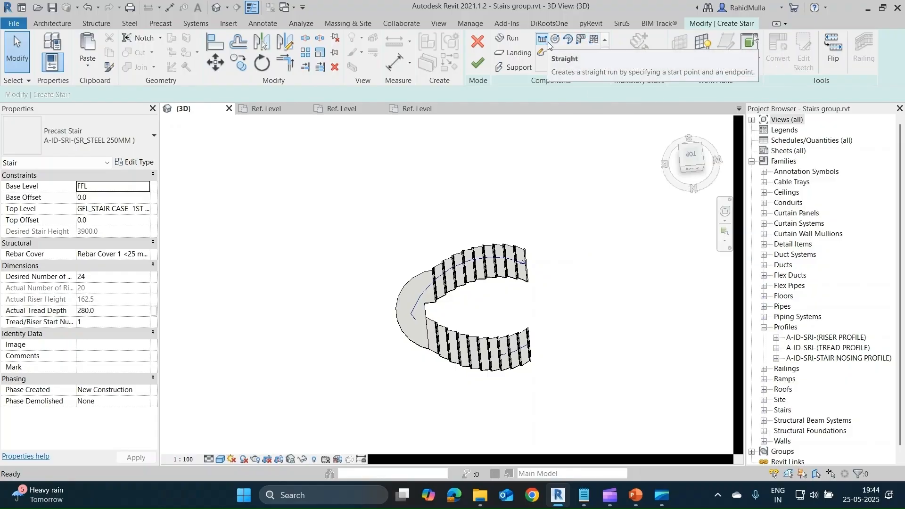
{"action": "scroll", "coordinate": [558, 287], "scroll_direction": "down", "scroll_amount": 5}
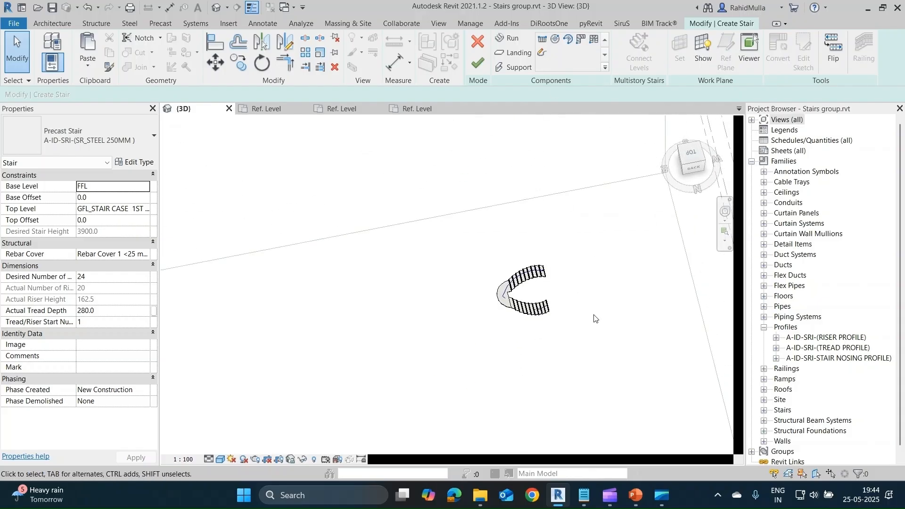
{"action": "scroll", "coordinate": [594, 319], "scroll_direction": "up", "scroll_amount": 5}
{"action": "left_click", "coordinate": [537, 307]}
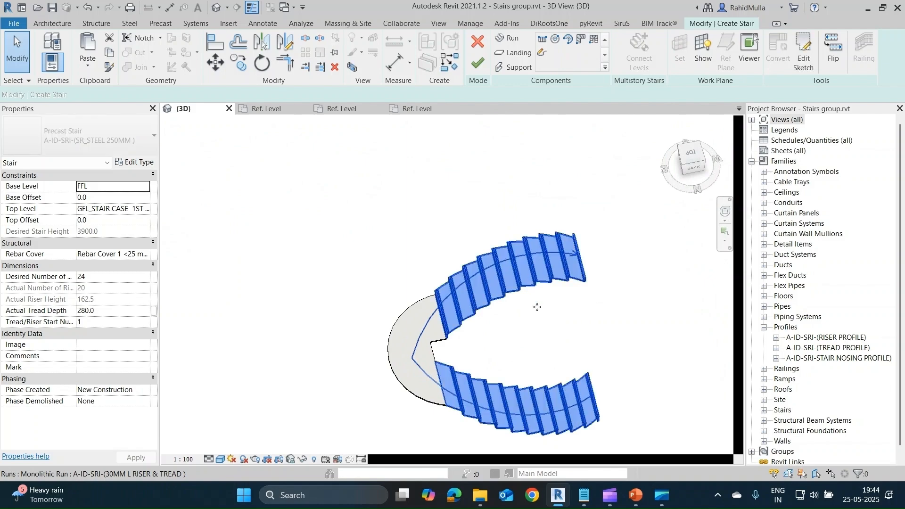
{"action": "mouse_move", "coordinate": [537, 307]}
{"action": "middle_mouse_down", "text": "shift"}
{"action": "mouse_move", "coordinate": [530, 319]}
{"action": "mouse_move", "coordinate": [394, 250]}
{"action": "mouse_move", "coordinate": [527, 314]}
{"action": "middle_mouse_up", "text": "shift"}
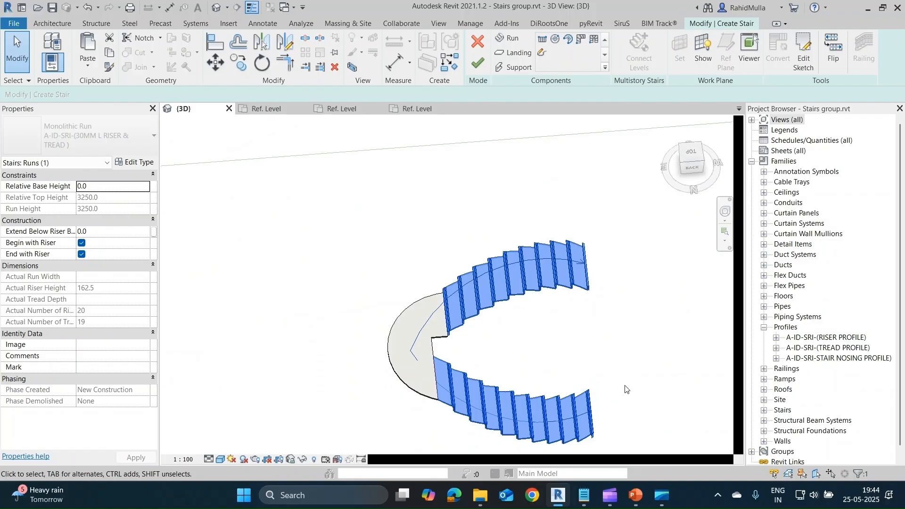
Examine the curved stair's run, landing and stair path from several 3D angles and in plan from the top.
{"action": "scroll", "coordinate": [597, 355], "scroll_direction": "down", "scroll_amount": 3}
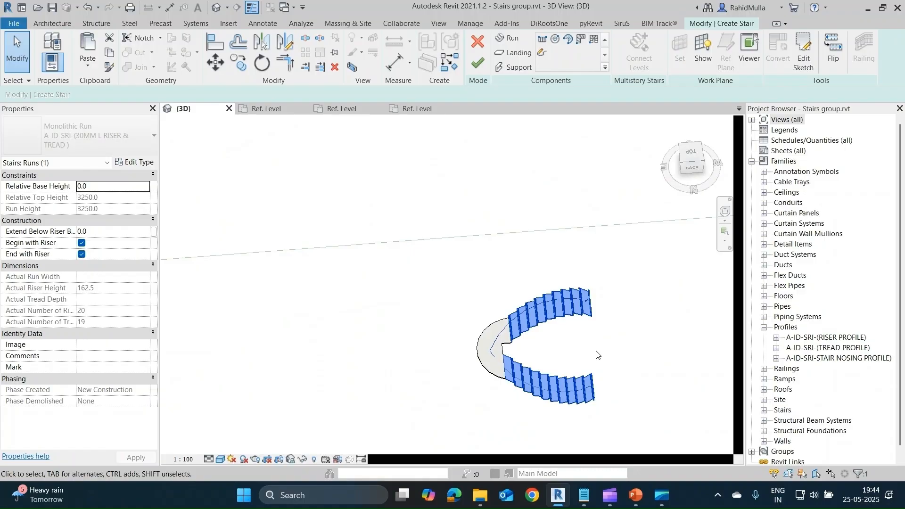
{"action": "middle_click_drag", "start_coordinate": [596, 355], "coordinate": [536, 355], "text": "shift"}
{"action": "middle_click_drag", "start_coordinate": [428, 349], "coordinate": [391, 403], "text": "shift"}
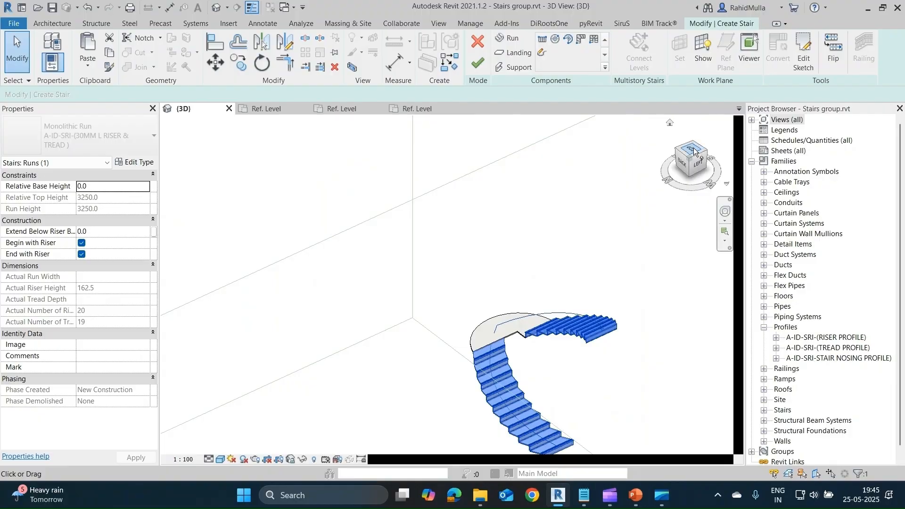
{"action": "left_click", "coordinate": [694, 148]}
{"action": "middle_click_drag", "start_coordinate": [510, 269], "coordinate": [545, 289], "text": "shift"}
{"action": "left_click", "coordinate": [599, 270]}
{"action": "middle_click_drag", "start_coordinate": [599, 270], "coordinate": [586, 298], "text": "shift"}
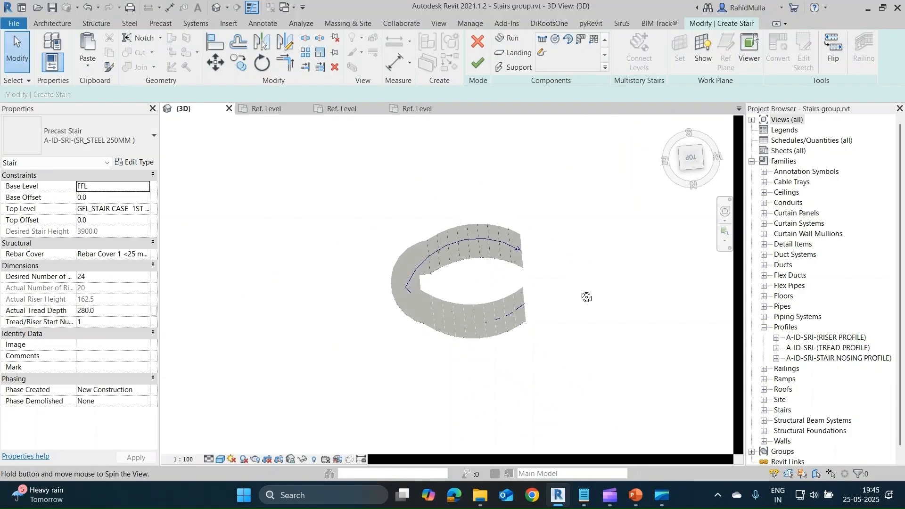
{"action": "left_click", "coordinate": [697, 161]}
{"action": "scroll", "coordinate": [468, 273], "scroll_direction": "up", "scroll_amount": 2}
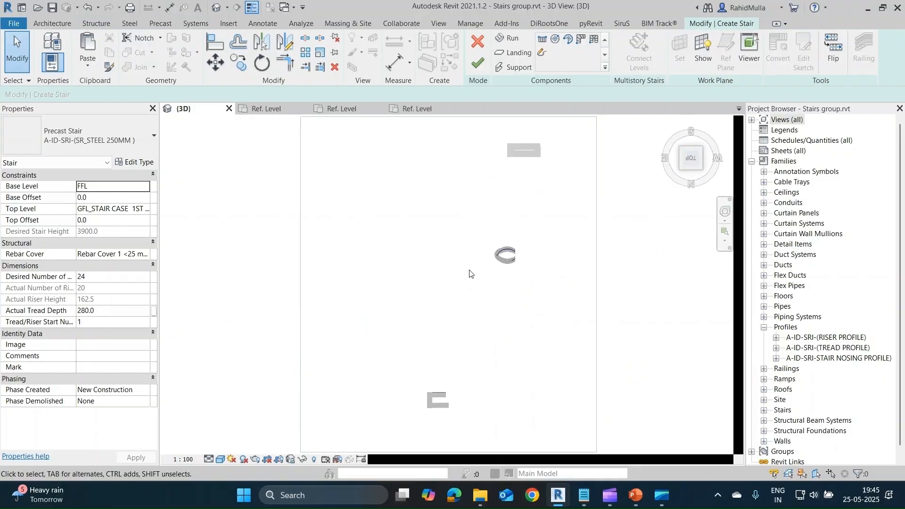
{"action": "scroll", "coordinate": [527, 256], "scroll_direction": "up", "scroll_amount": 6}
{"action": "scroll", "coordinate": [434, 264], "scroll_direction": "up", "scroll_amount": 2}
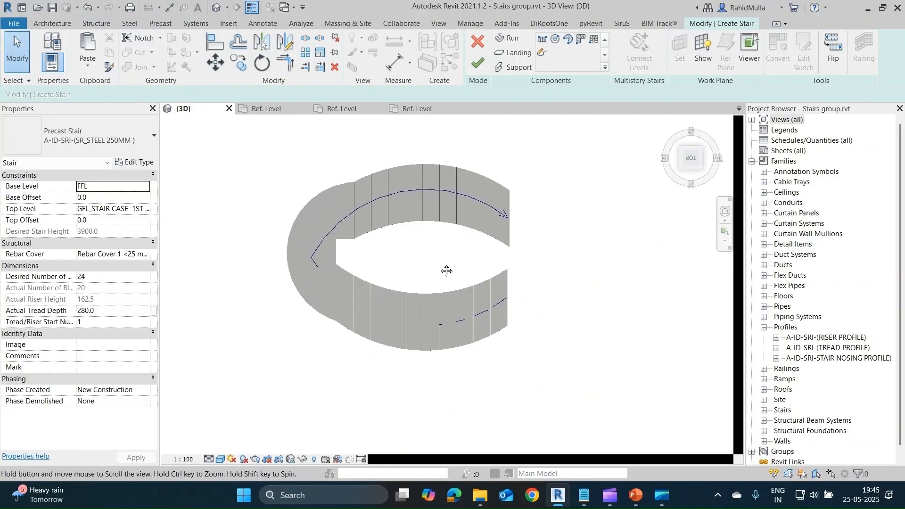